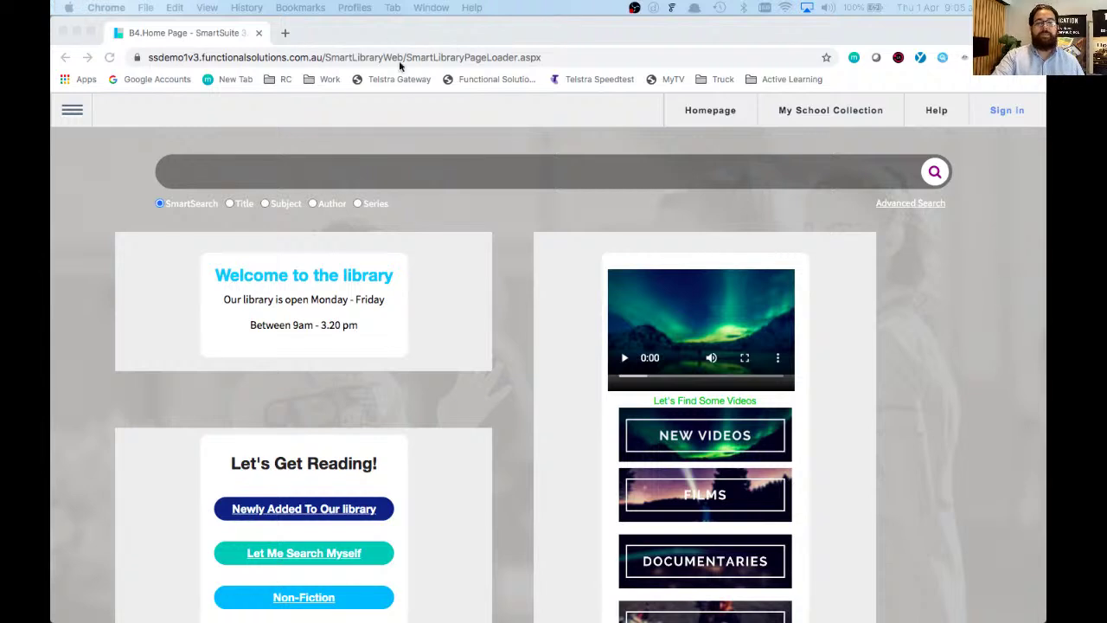
Open the portal's sign-in form and enter the username 'lib', correcting typos.
left_click(475, 147)
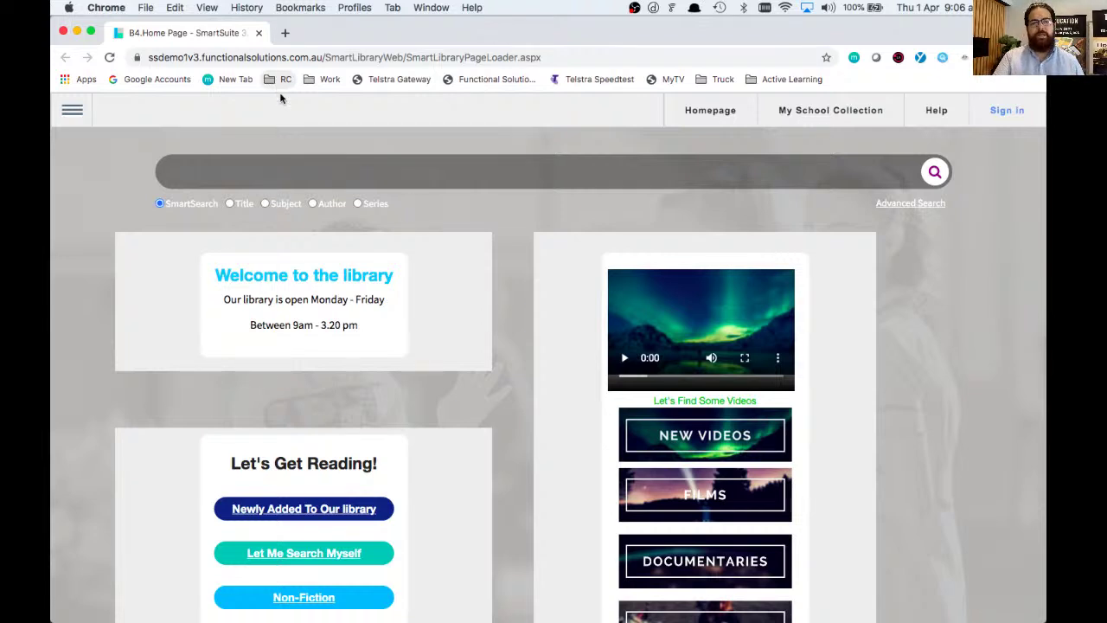
mouse_move(486, 248)
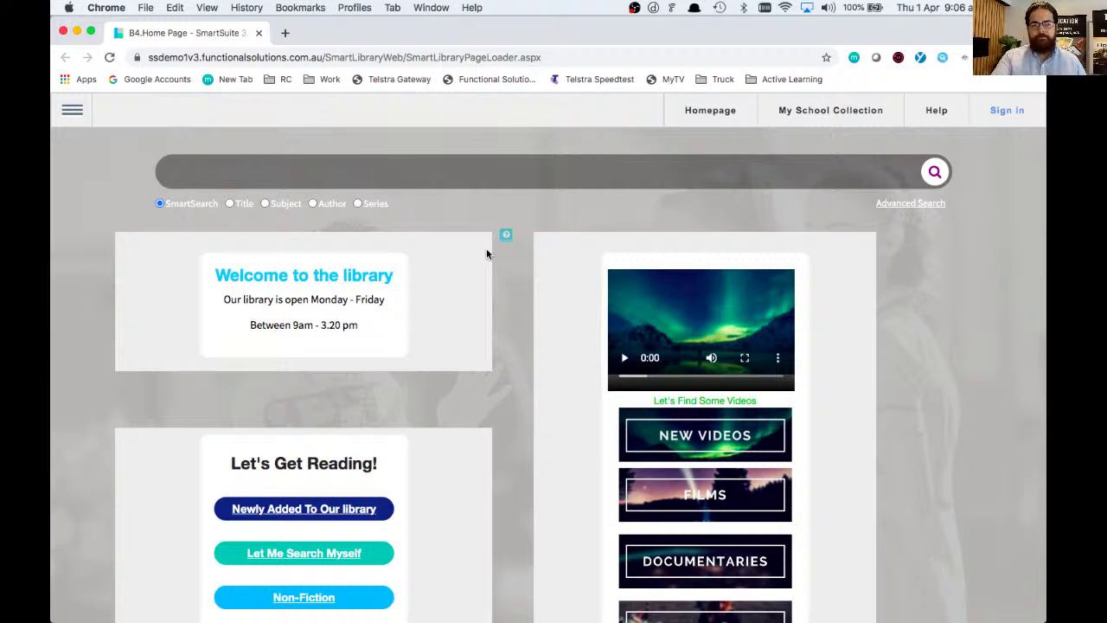
left_click(1008, 115)
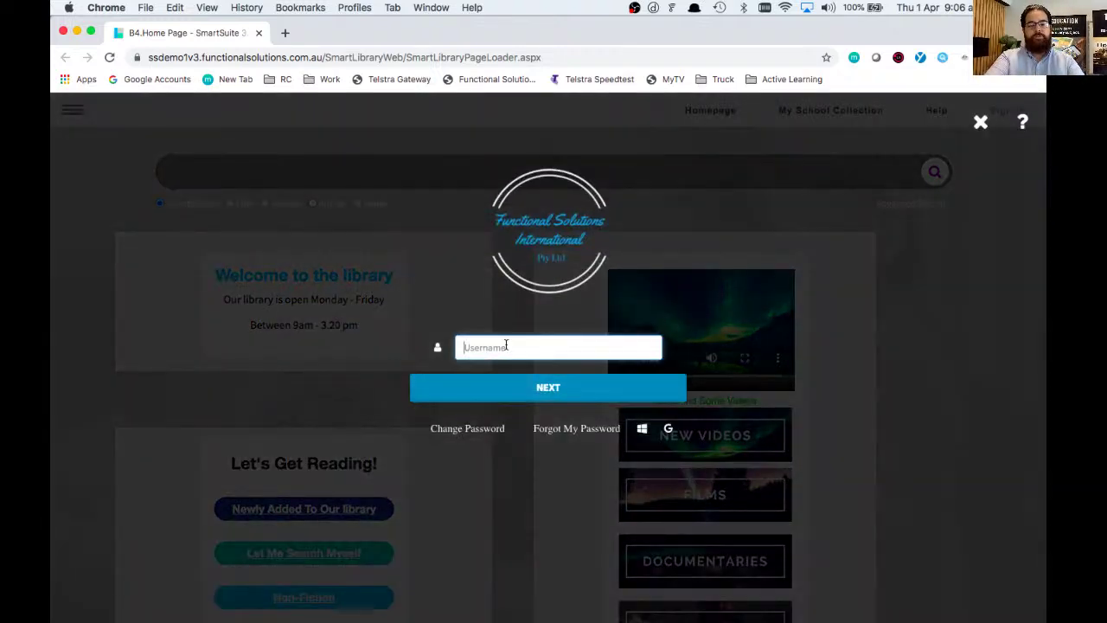
type("c")
key("BackSpace")
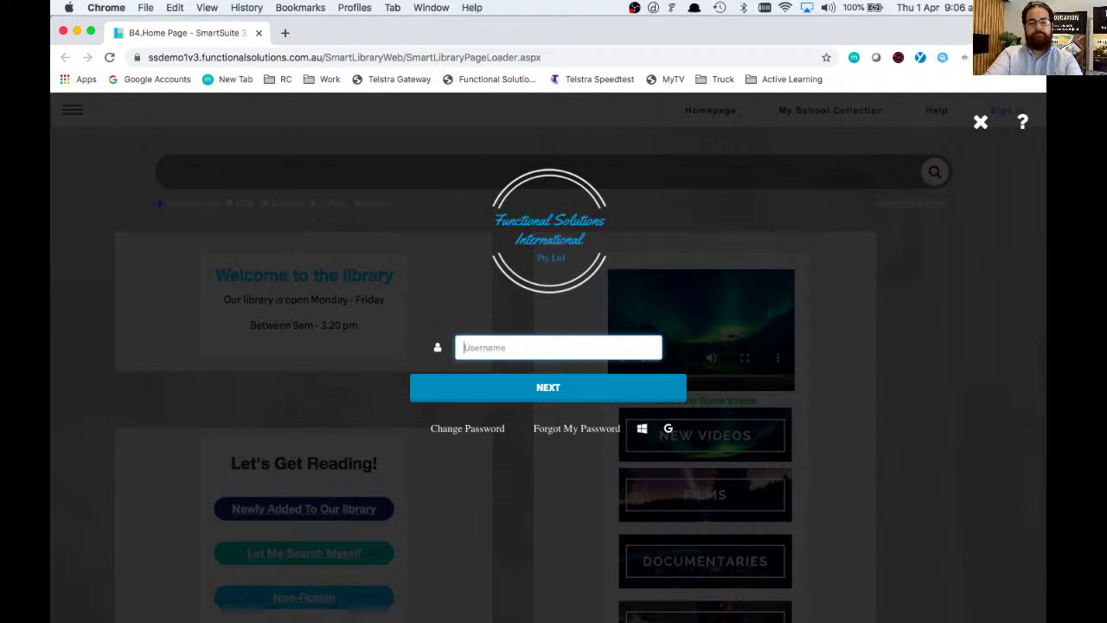
type("qfer")
key("BackSpace")
key("BackSpace")
key("BackSpace")
key("BackSpace")
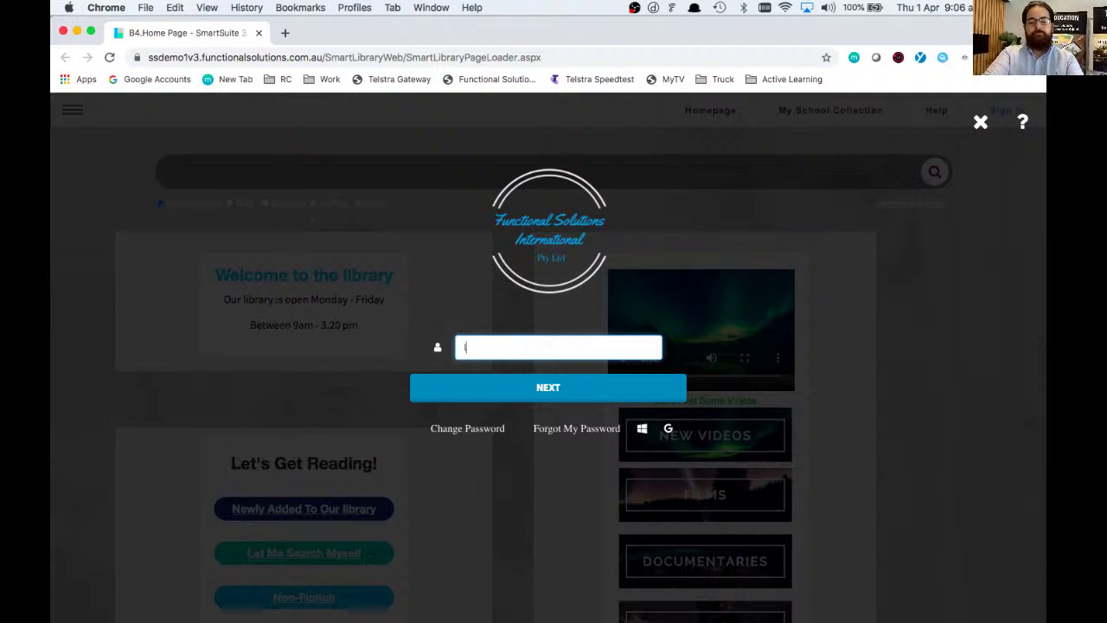
type("lib")
Enter the account password and submit the login, which reports the user or password is incorrect.
left_click(560, 389)
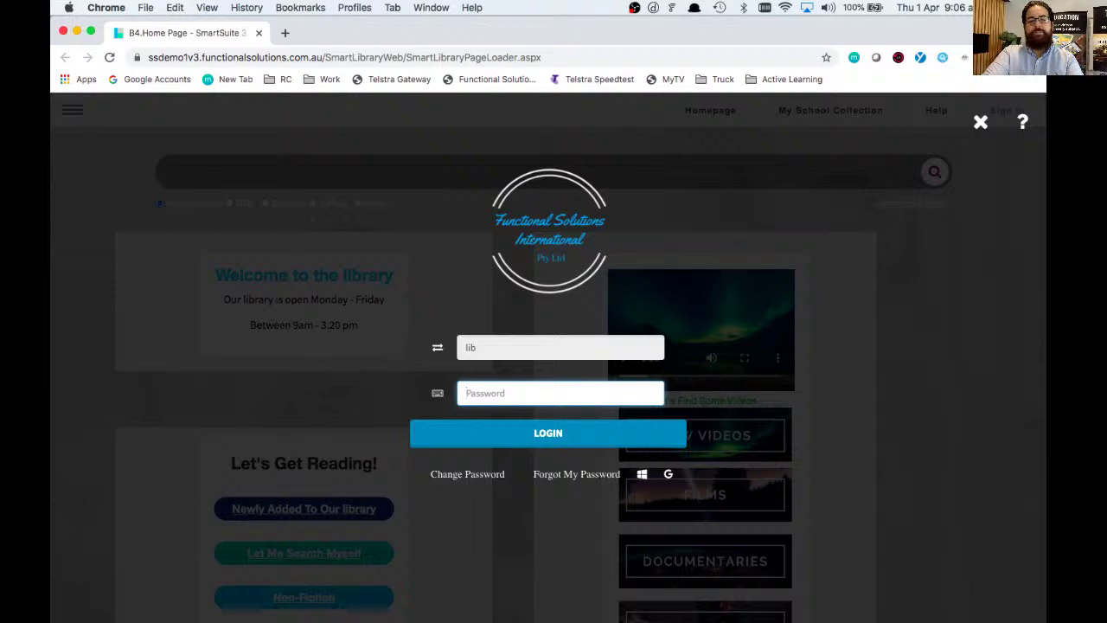
type("••••••")
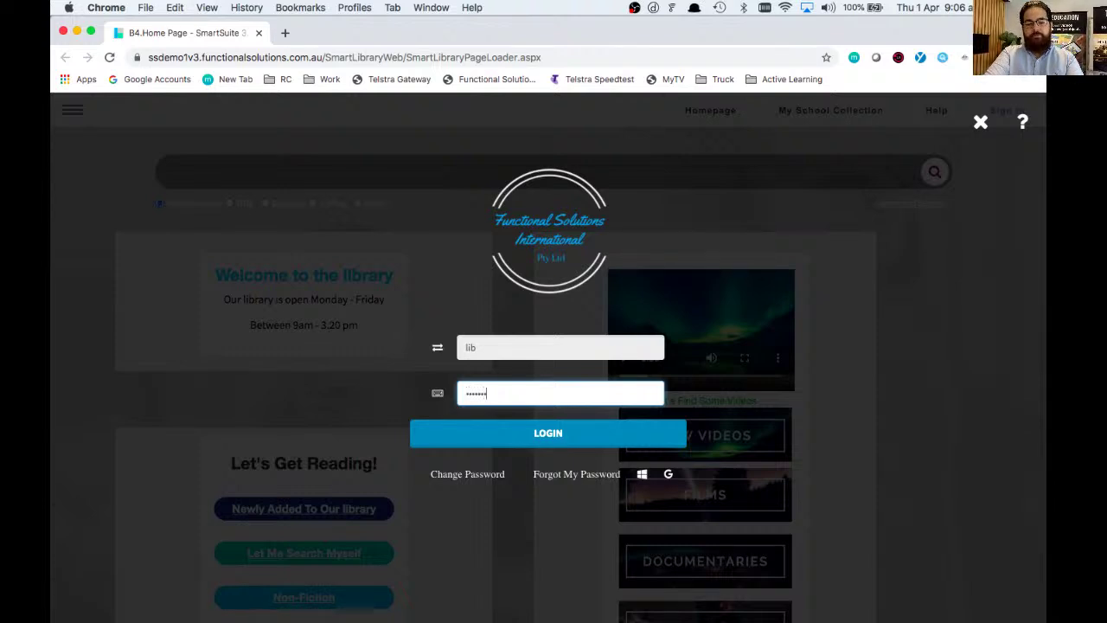
type("••••")
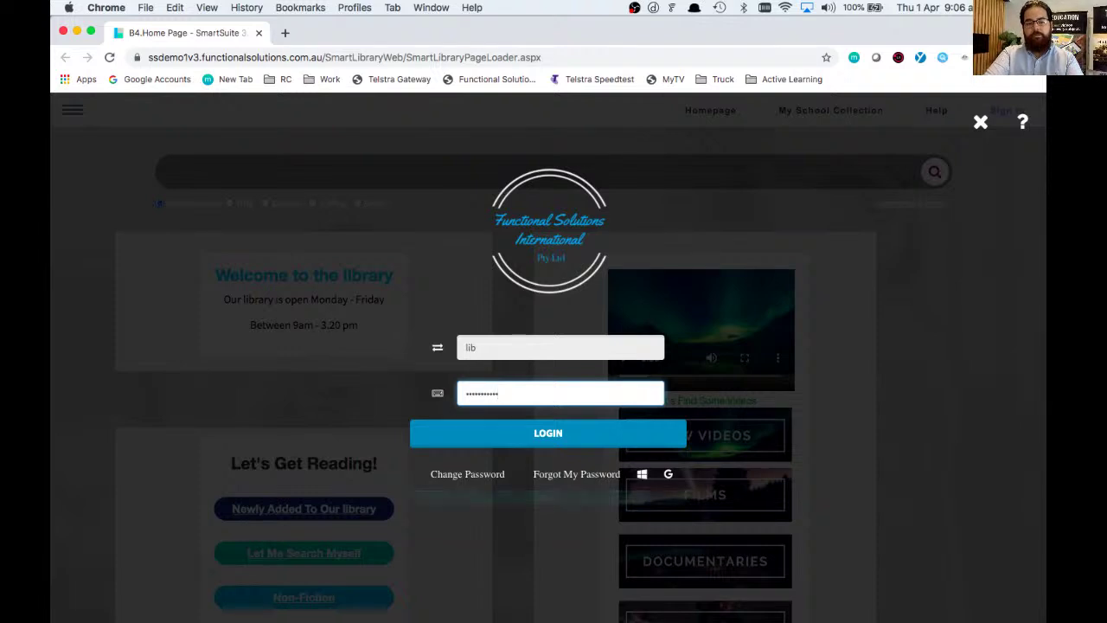
key("Return")
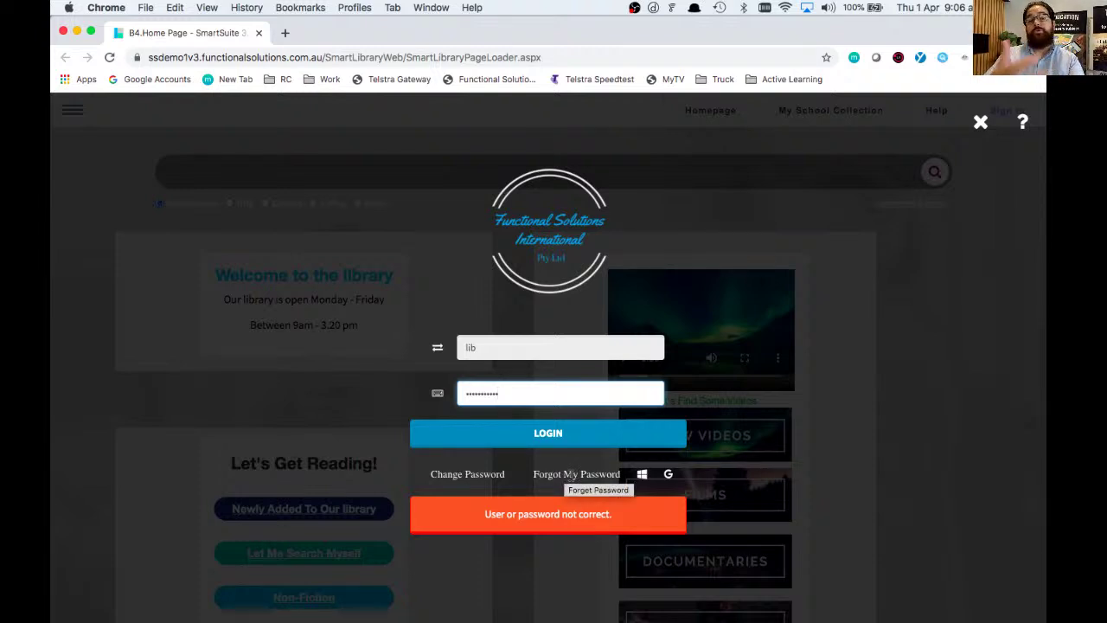
Overwrite the password field with the library user's password, resubmit the login, then retype the password.
double_click(536, 390)
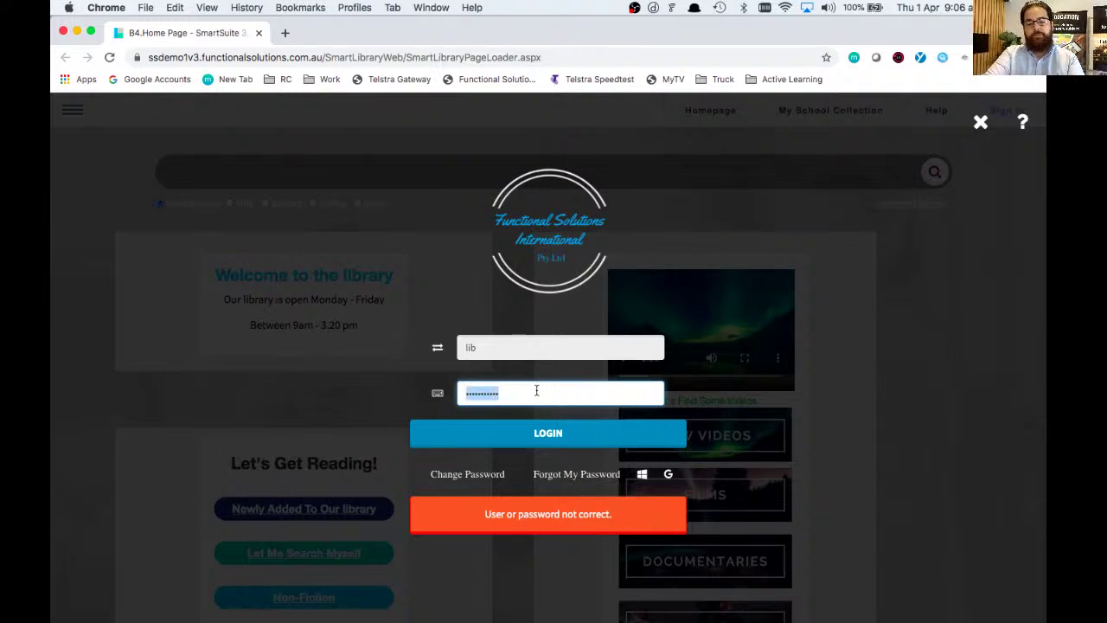
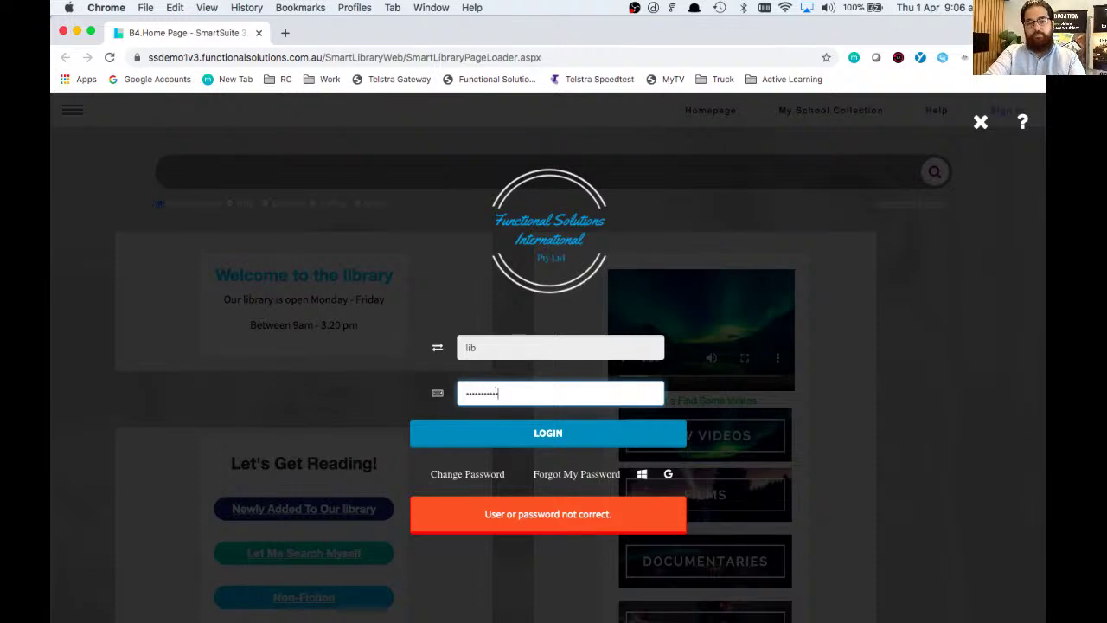
left_click(537, 424)
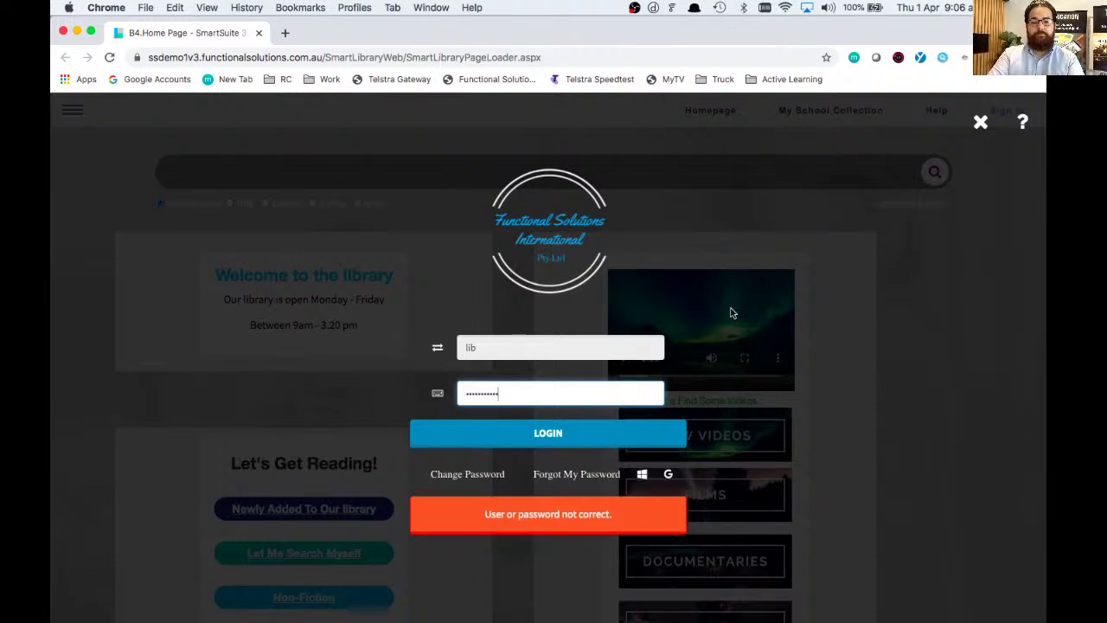
key("super+a")
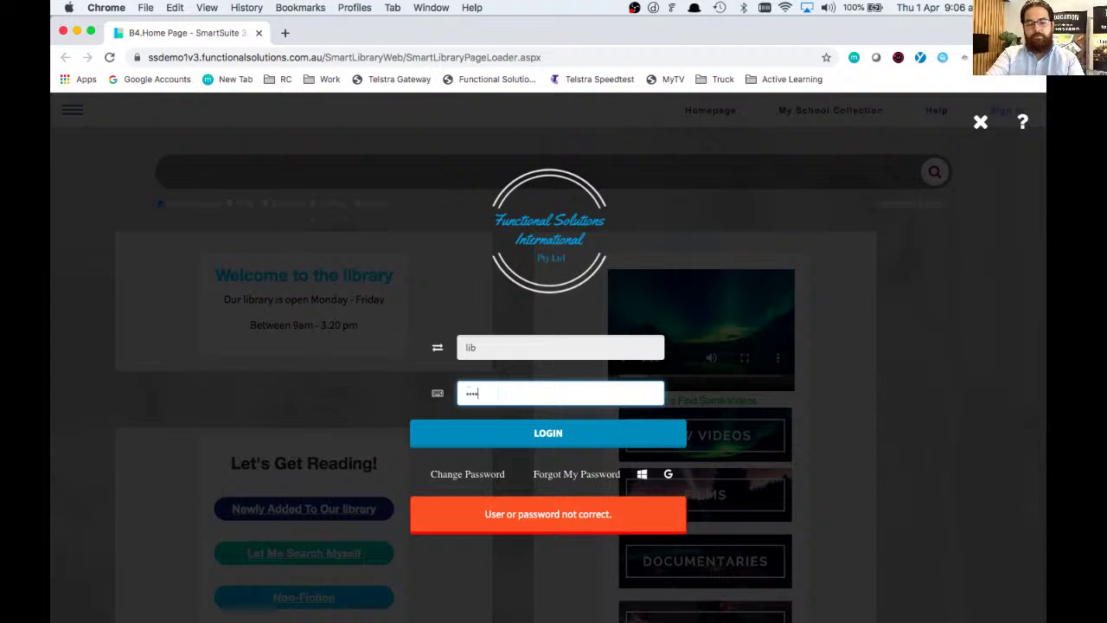
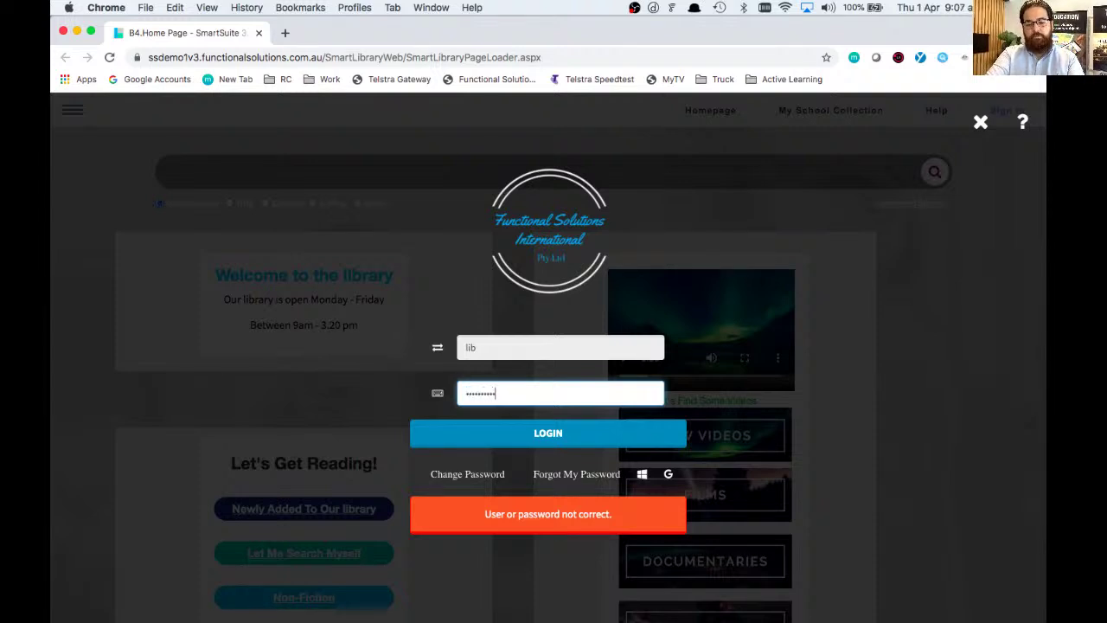
Enter the library user's password and submit the login to reach the library home page.
key("Return")
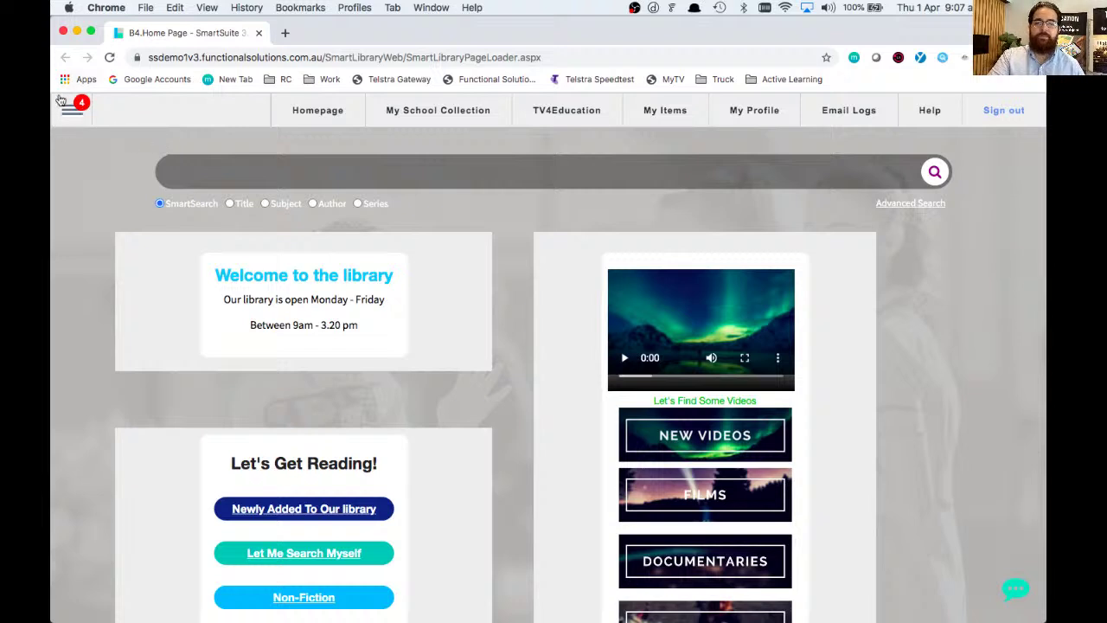
Open the Authority Editor from the Configuration section of the staff navigation menu.
left_click(71, 119)
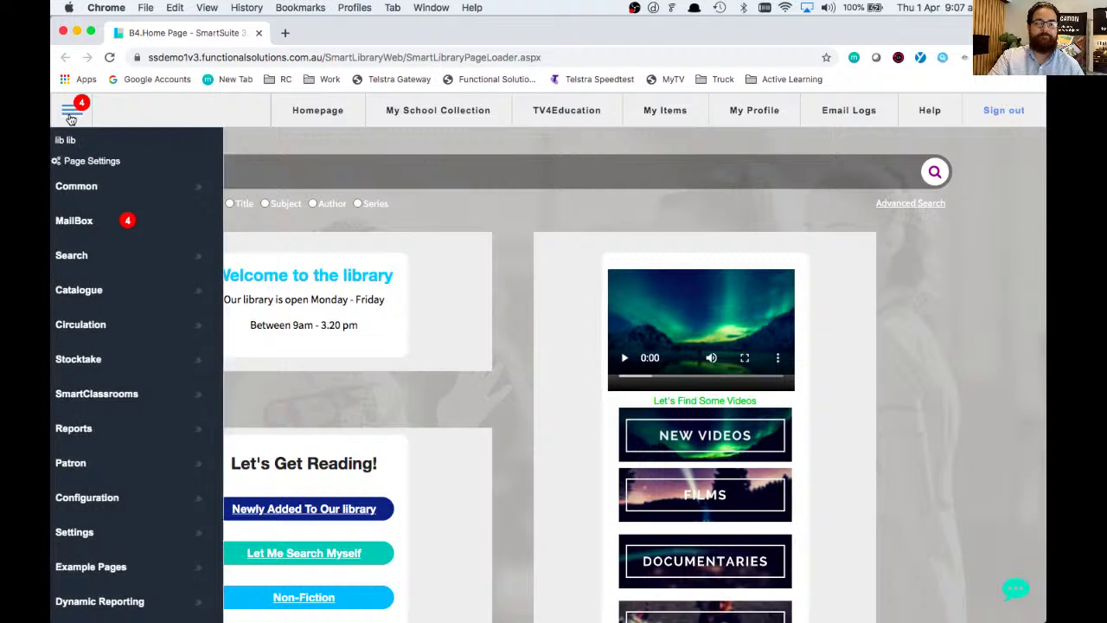
left_click(99, 499)
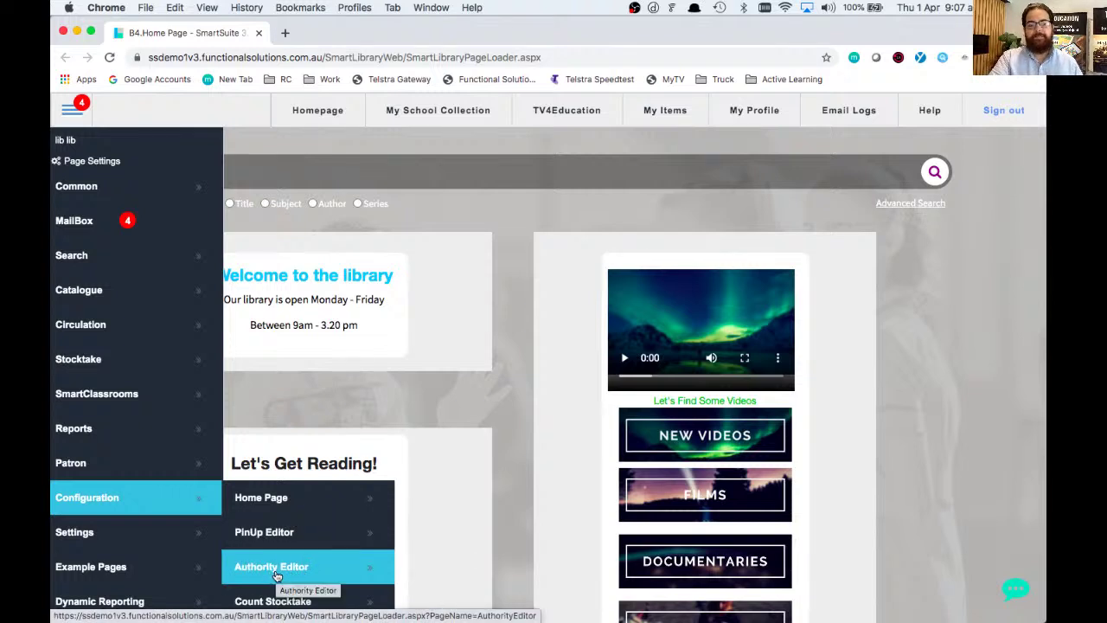
left_click(275, 572)
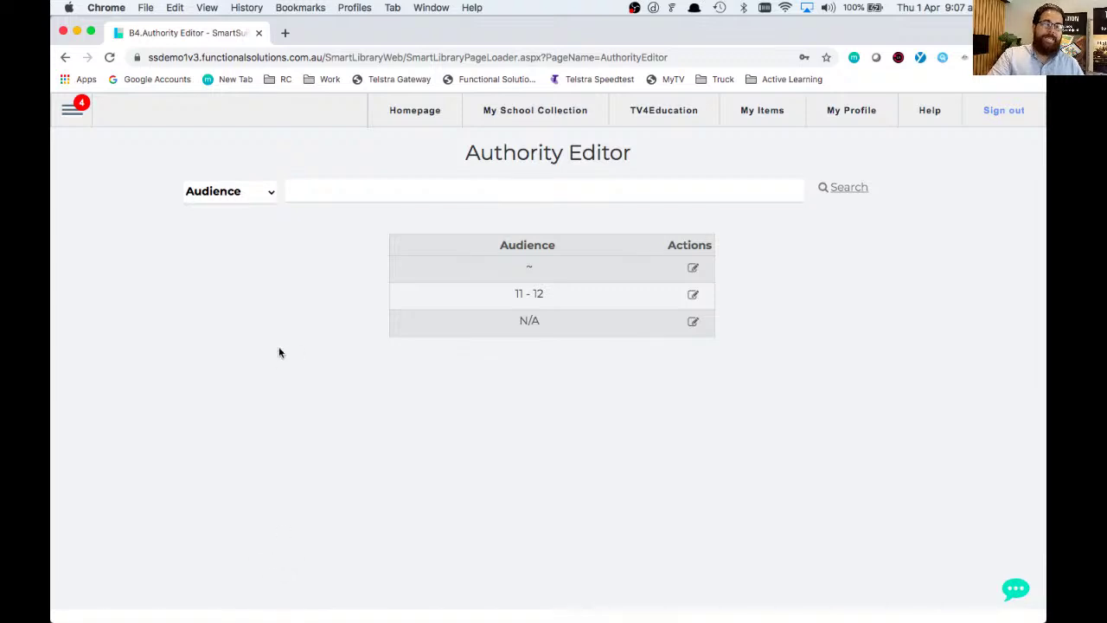
Switch the Authority Editor's authority type from Audience to Classgrade.
left_click(233, 192)
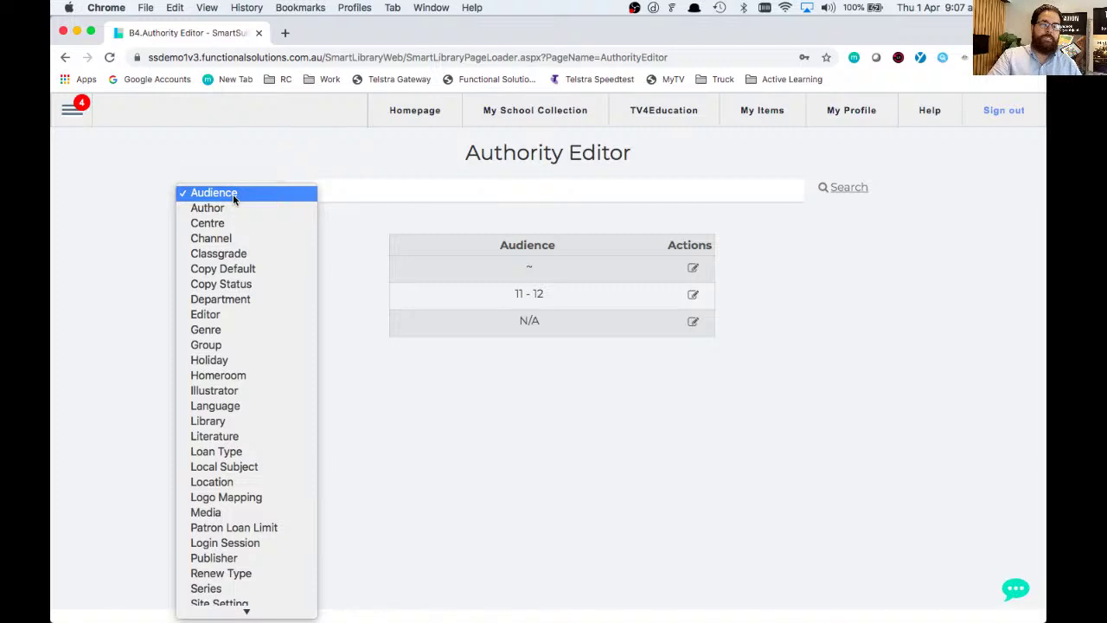
left_click(229, 252)
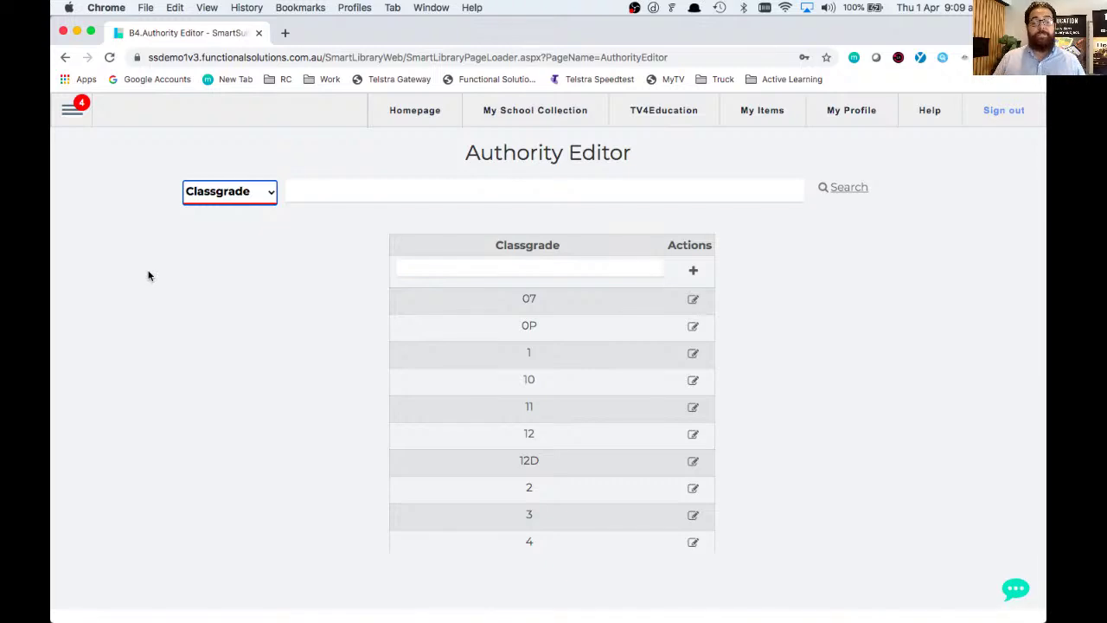
Inspect the Security settings of classgrades 11 and 10, closing each without changes.
left_click(493, 267)
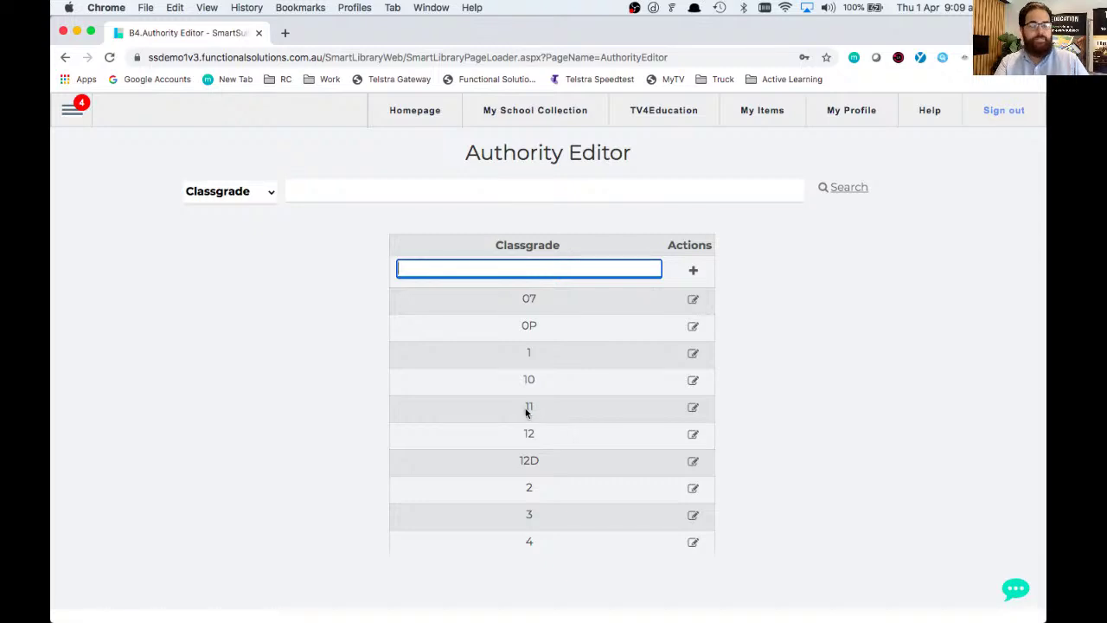
left_click(694, 408)
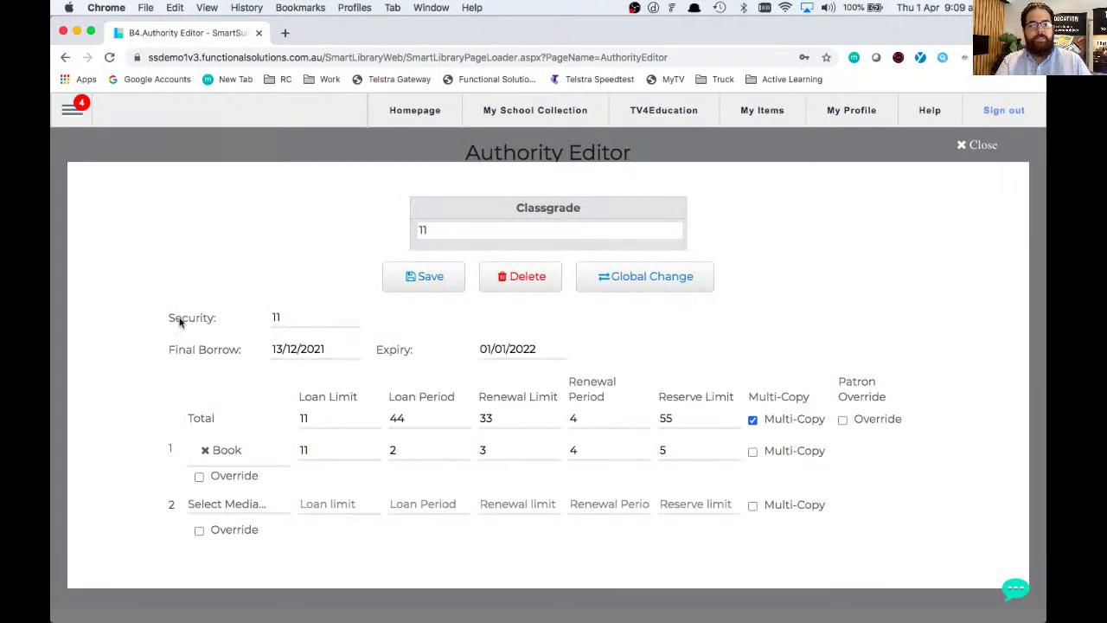
left_click(280, 322)
double_click(277, 319)
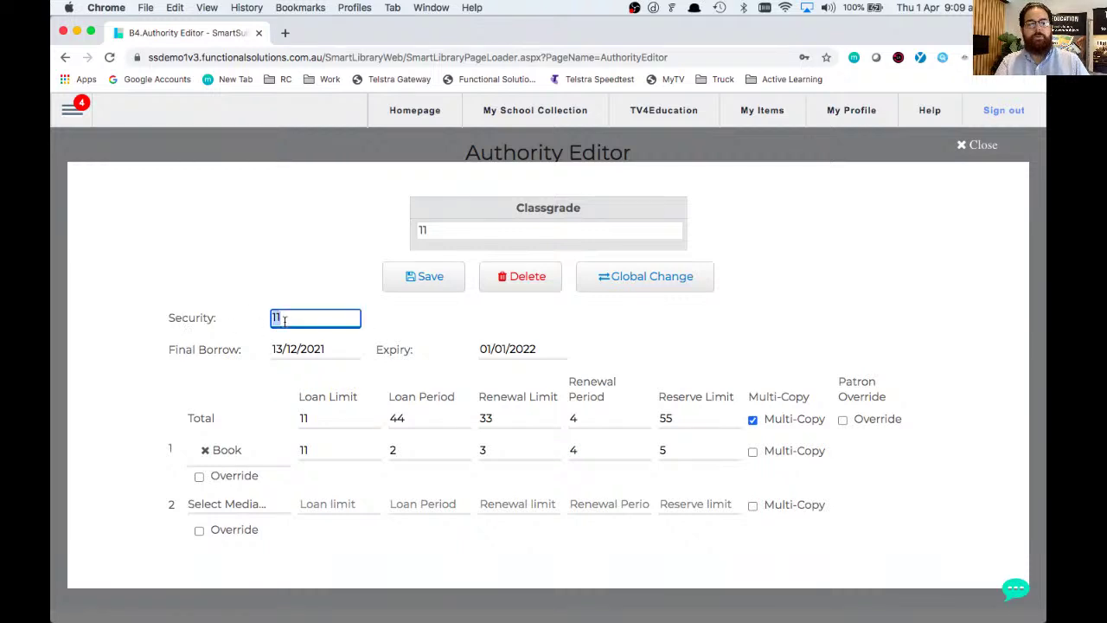
left_click(426, 233)
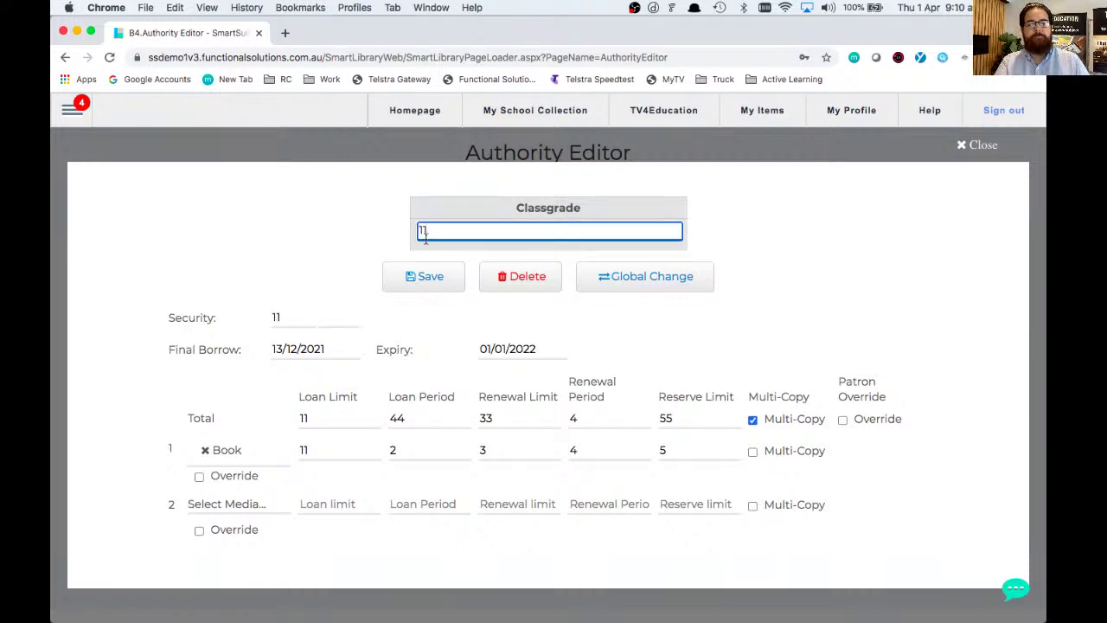
left_click(256, 164)
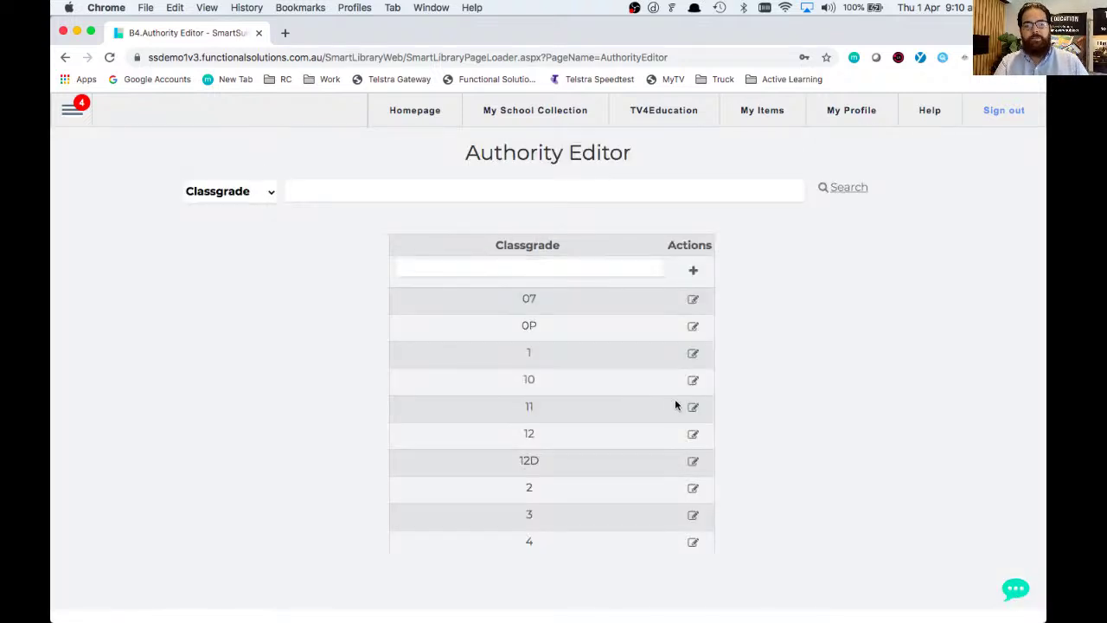
left_click(692, 379)
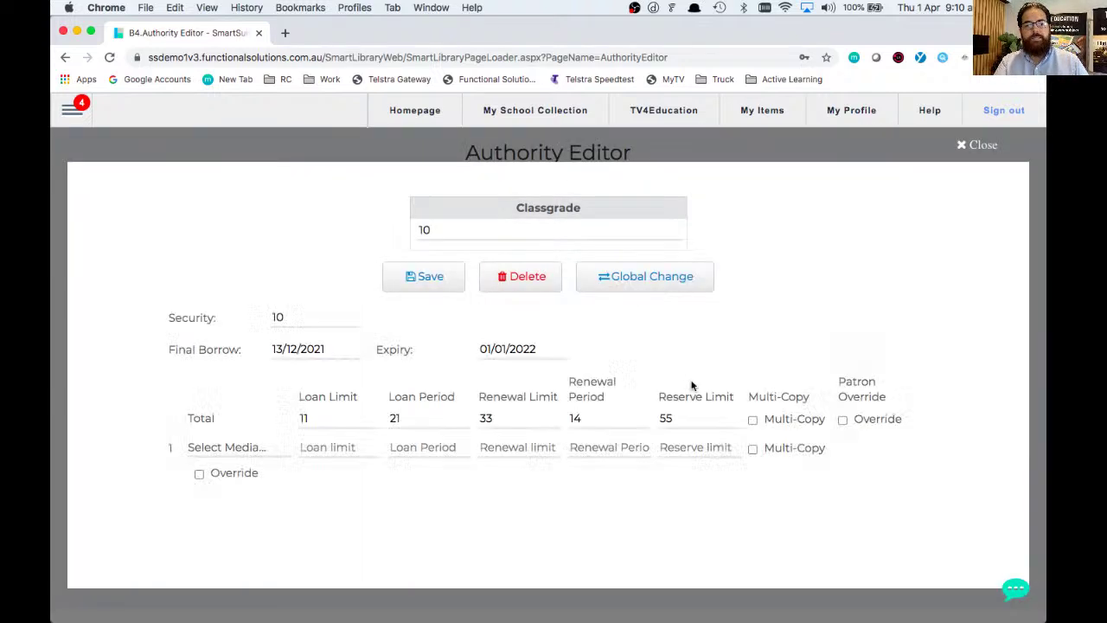
left_click(317, 323)
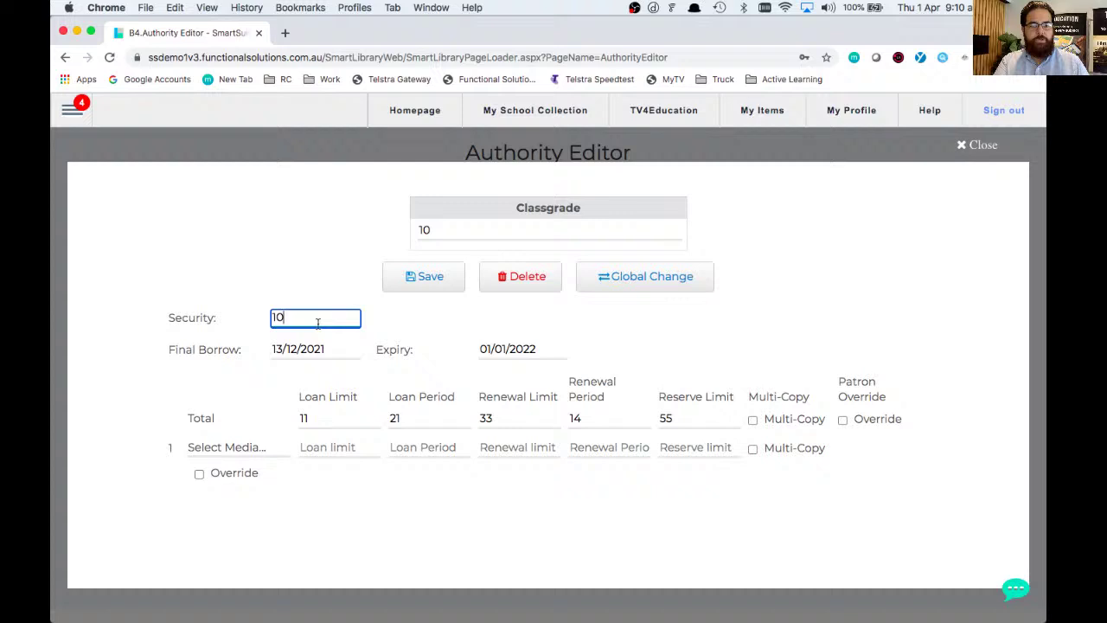
left_click(281, 156)
Set classgrade 5's Security to 5 and save it.
scroll(574, 484, "down", 2)
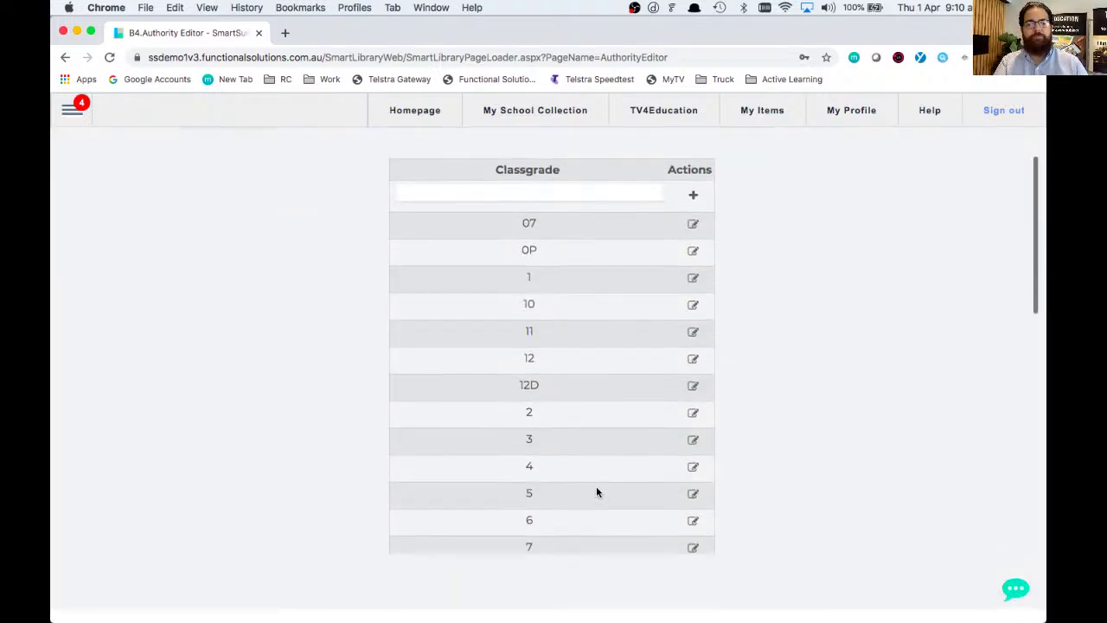
left_click(693, 494)
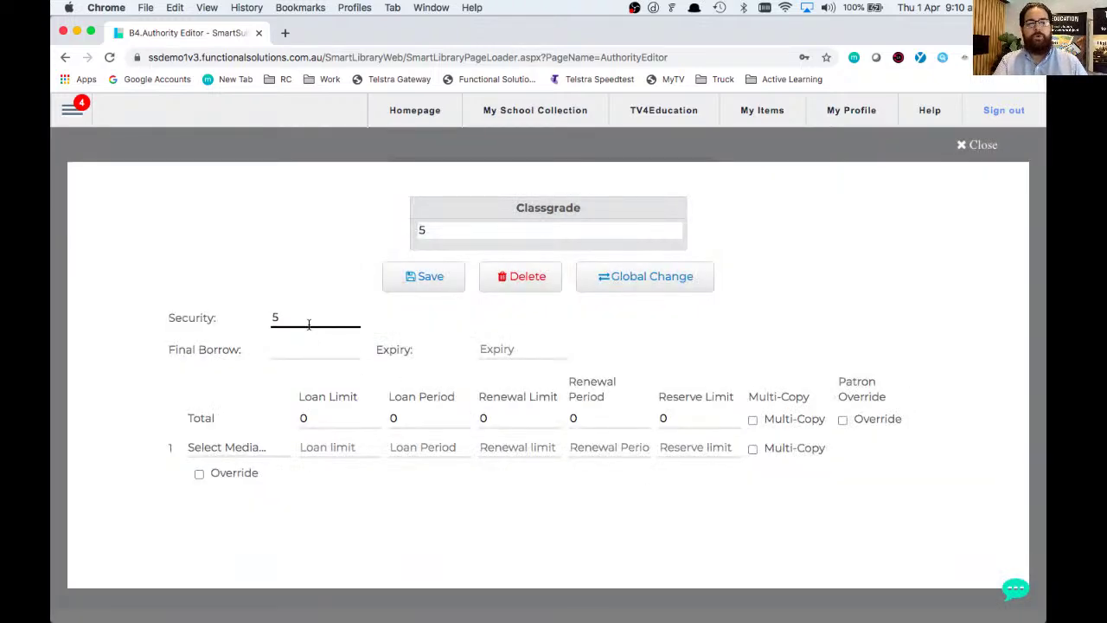
left_click(309, 323)
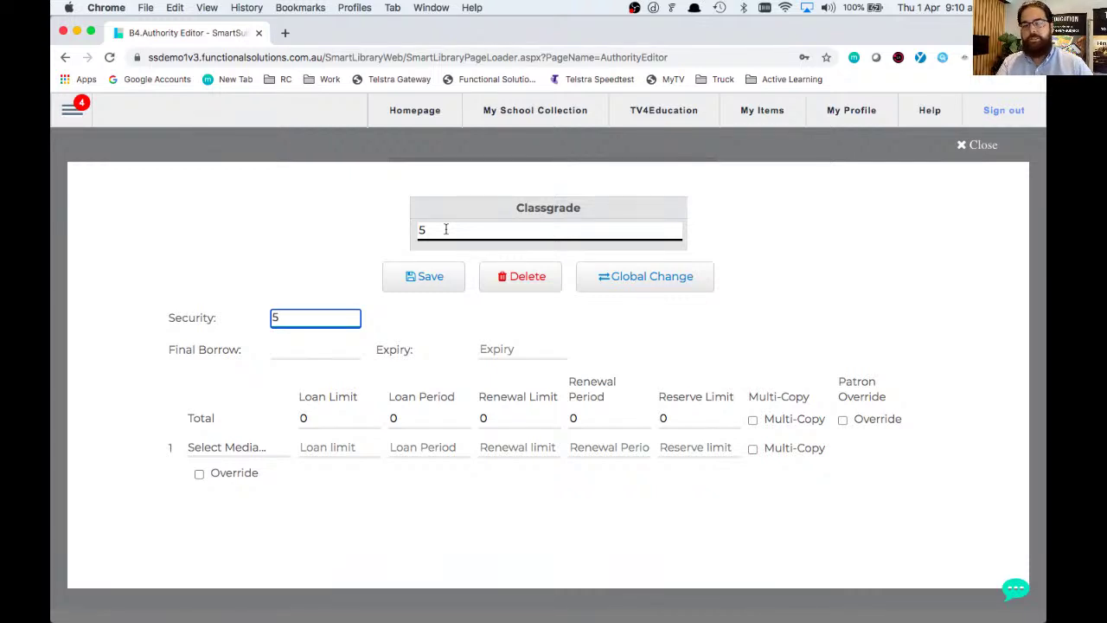
double_click(303, 314)
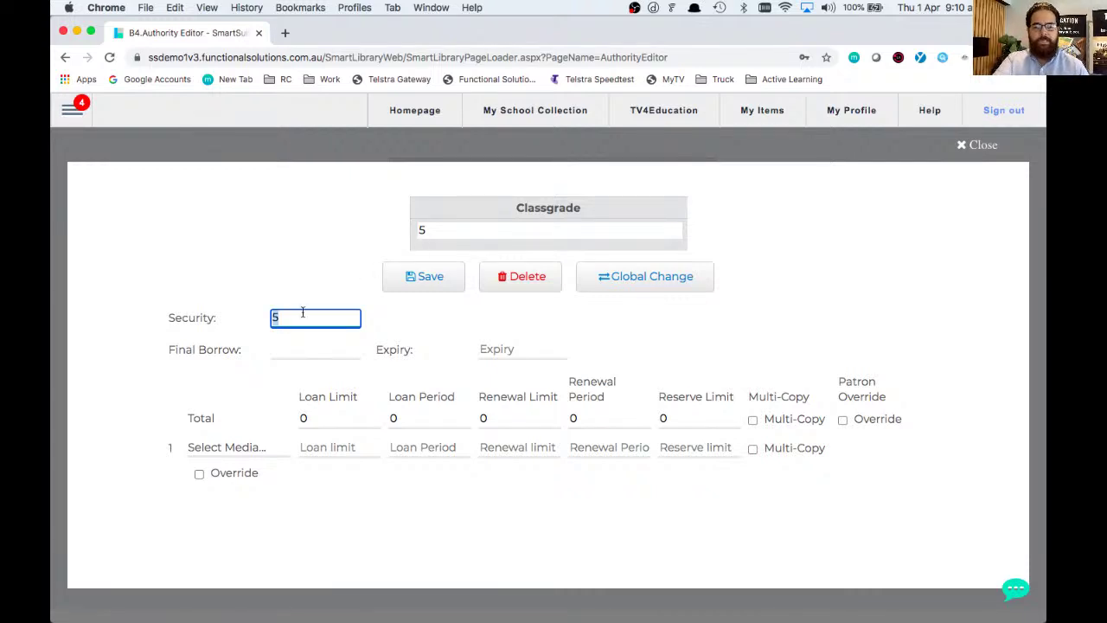
type("5")
left_click(416, 277)
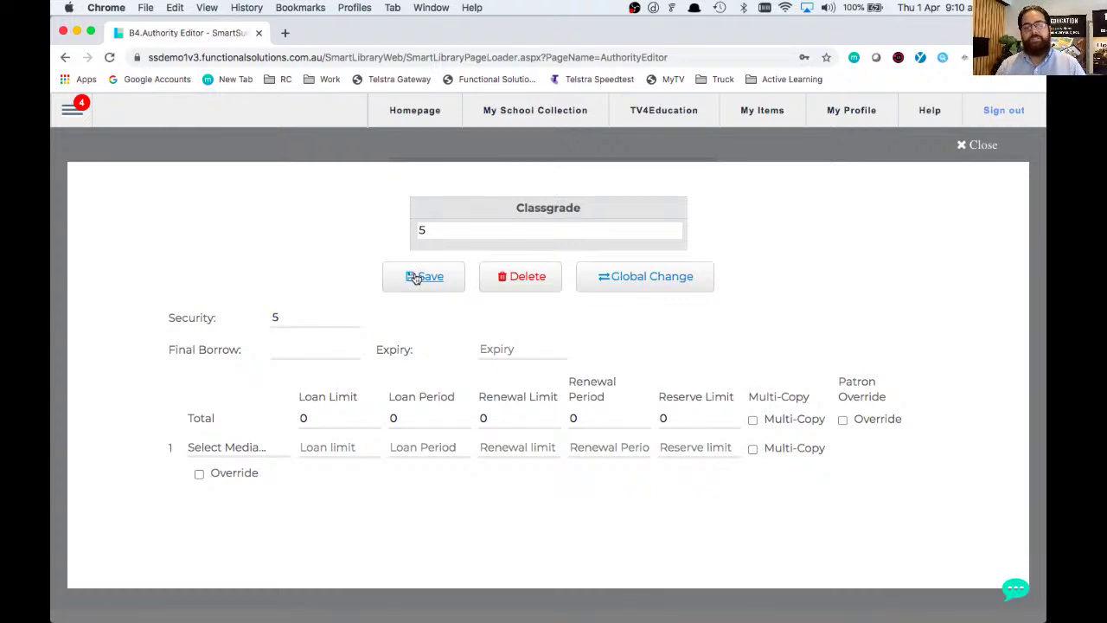
left_click(384, 155)
scroll(619, 392, "down", 5)
scroll(619, 391, "down", 2)
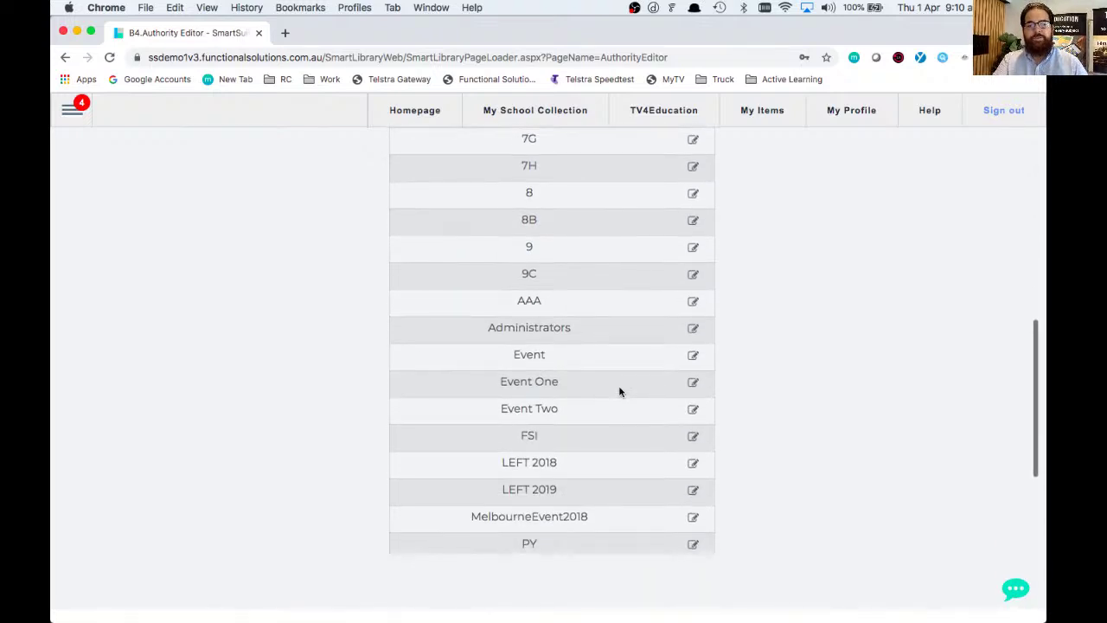
scroll(619, 392, "down", 6)
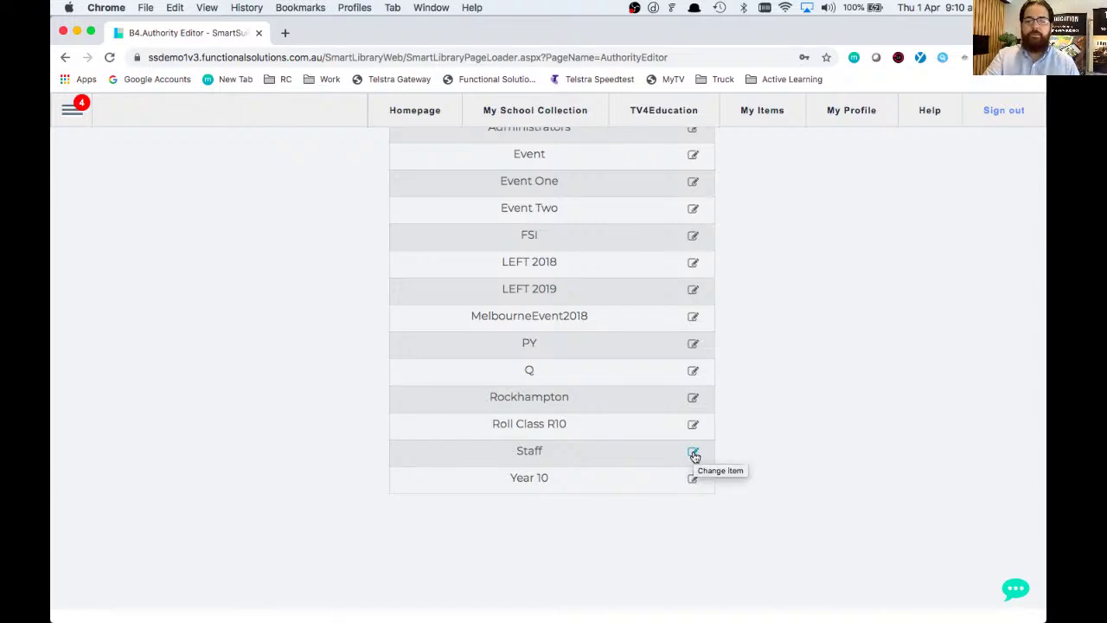
left_click(693, 454)
double_click(302, 316)
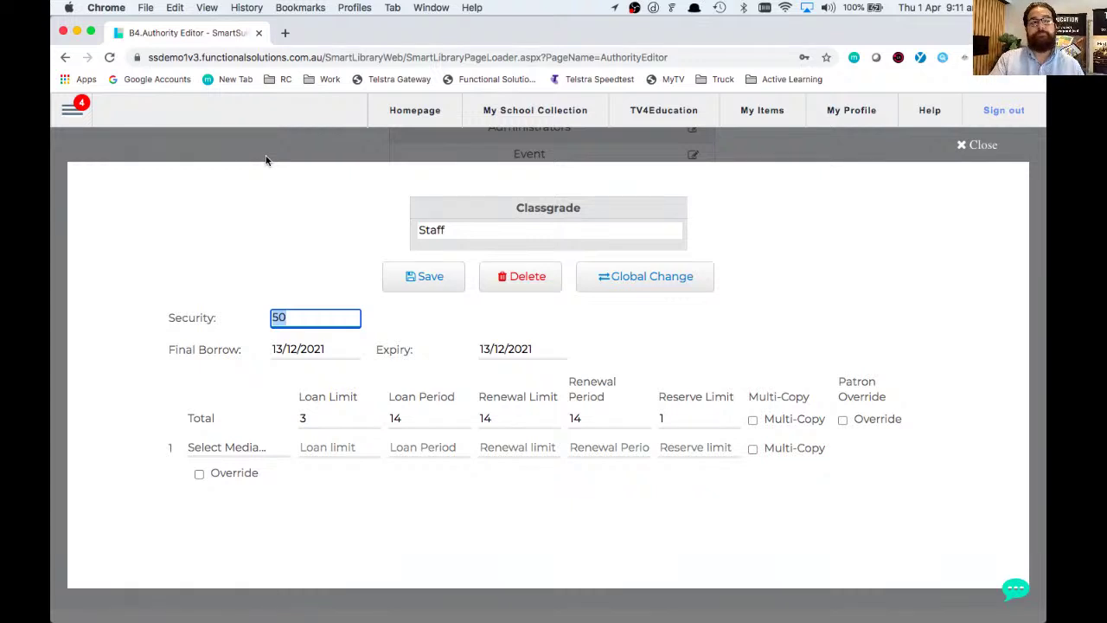
left_click(262, 148)
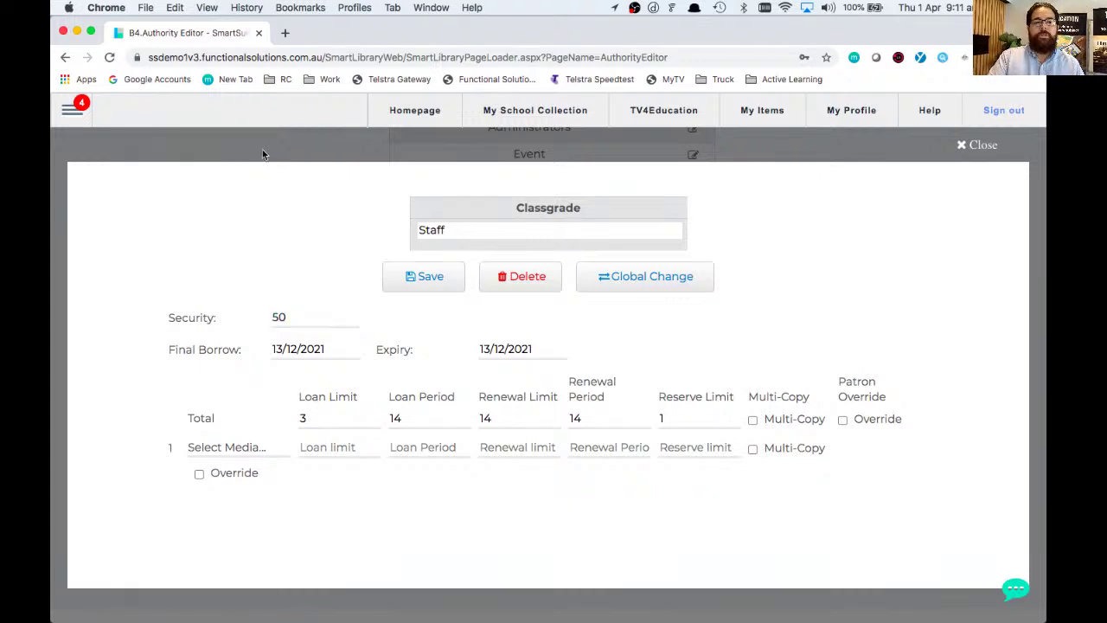
scroll(613, 444, "up", 3)
scroll(613, 449, "up", 4)
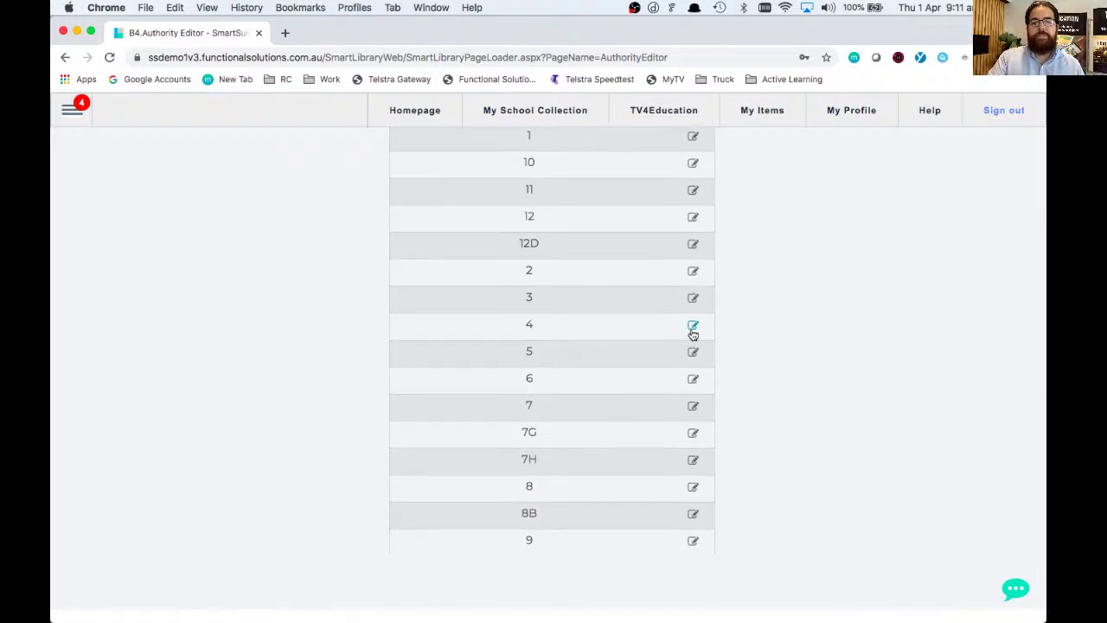
left_click(691, 406)
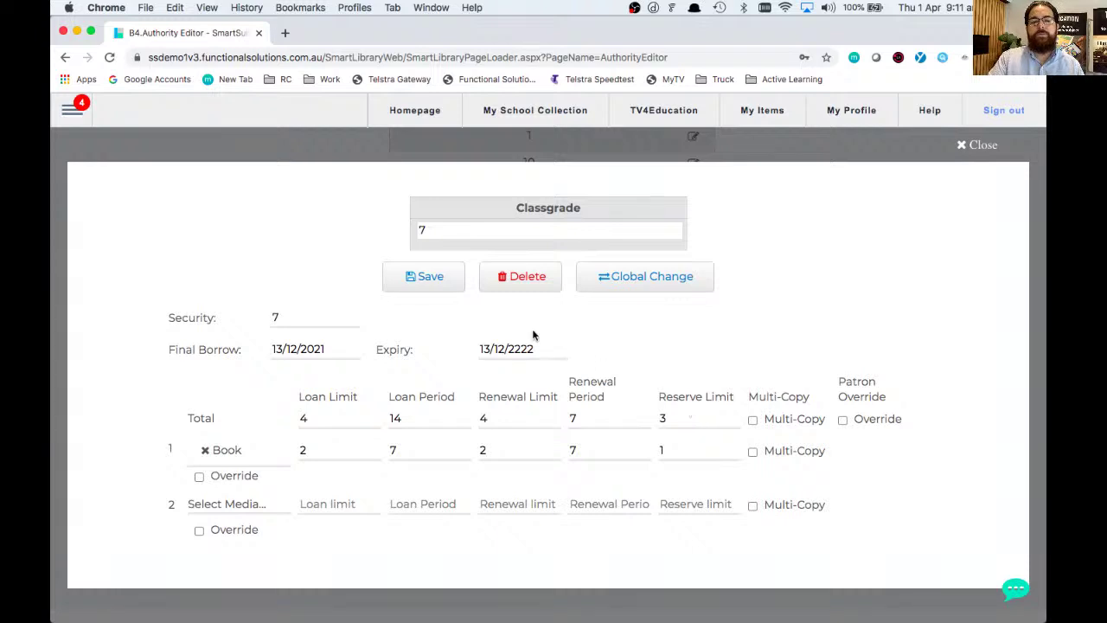
left_click(351, 320)
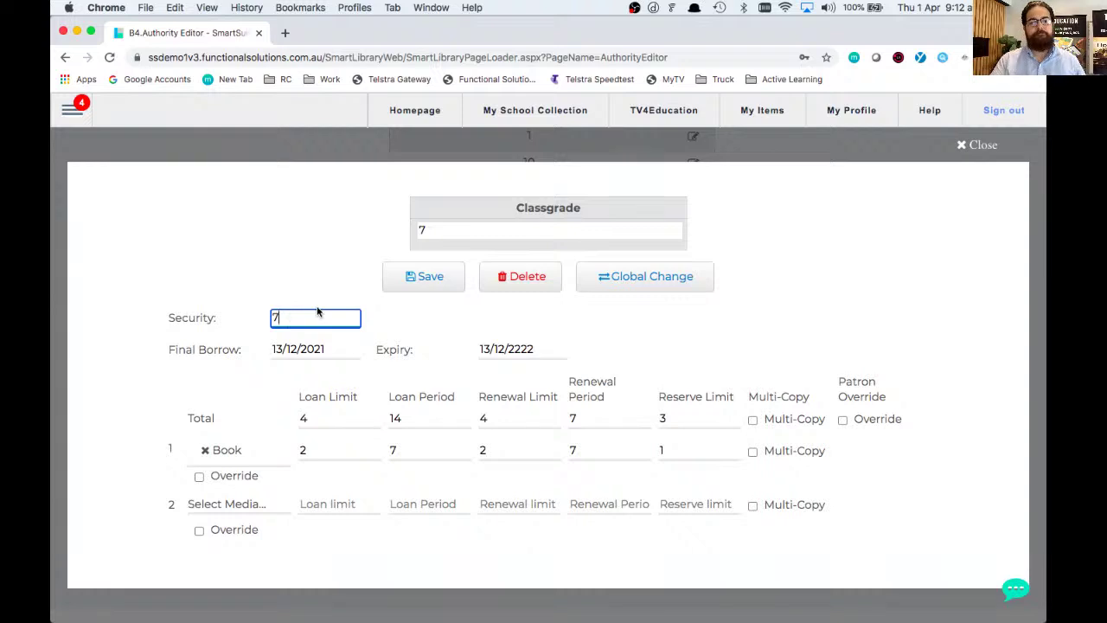
left_click(291, 152)
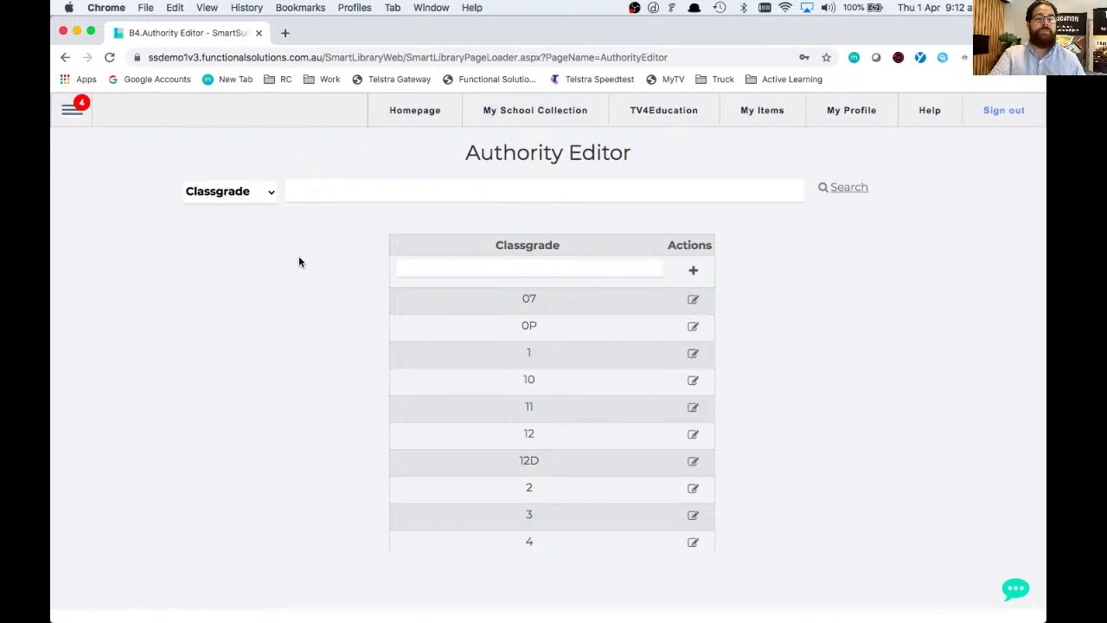
left_click(253, 195)
scroll(251, 206, "down", 1)
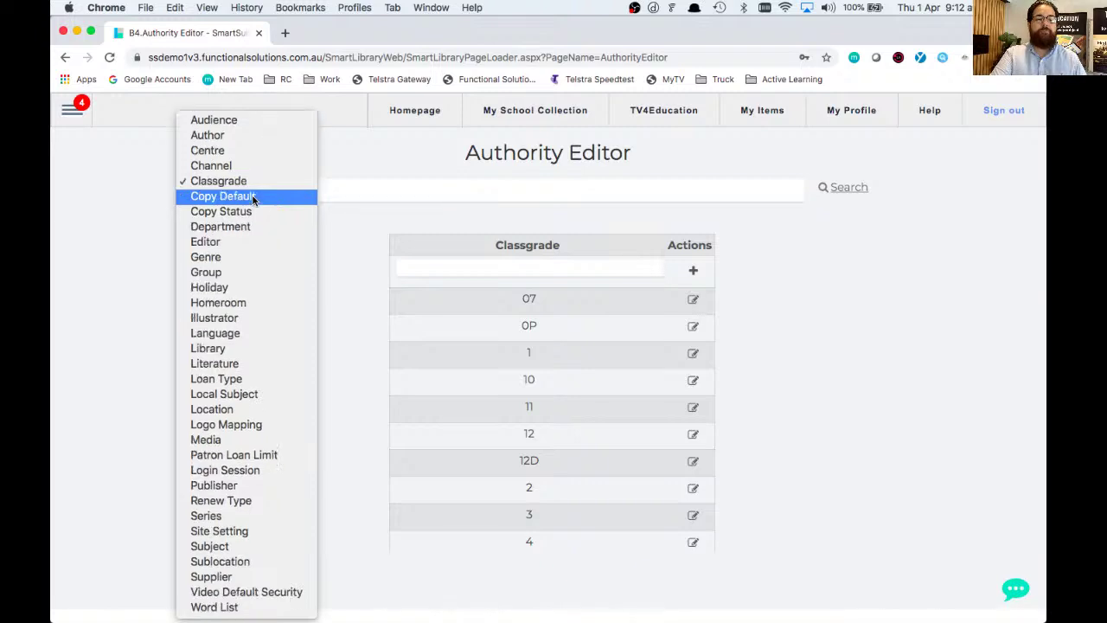
left_click(281, 592)
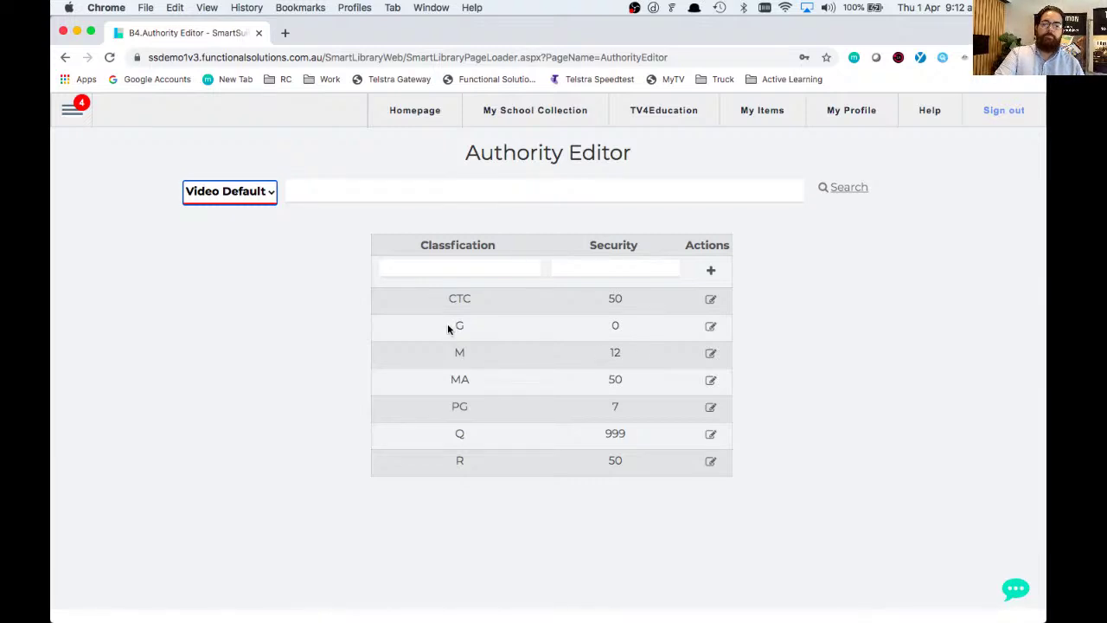
left_click_drag(448, 328, 468, 327)
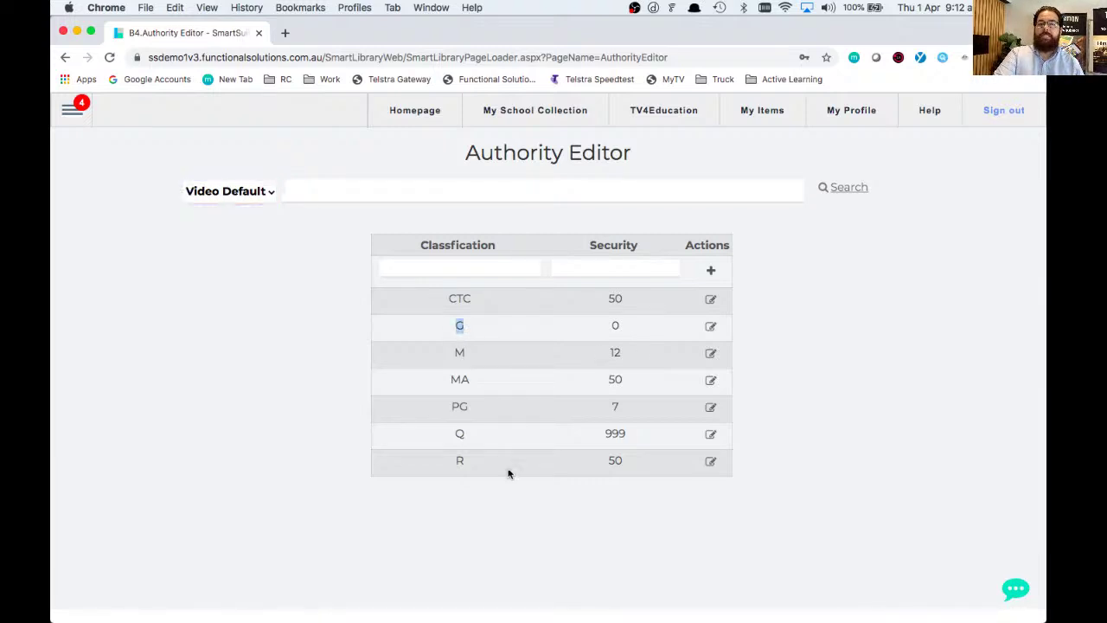
left_click(508, 509)
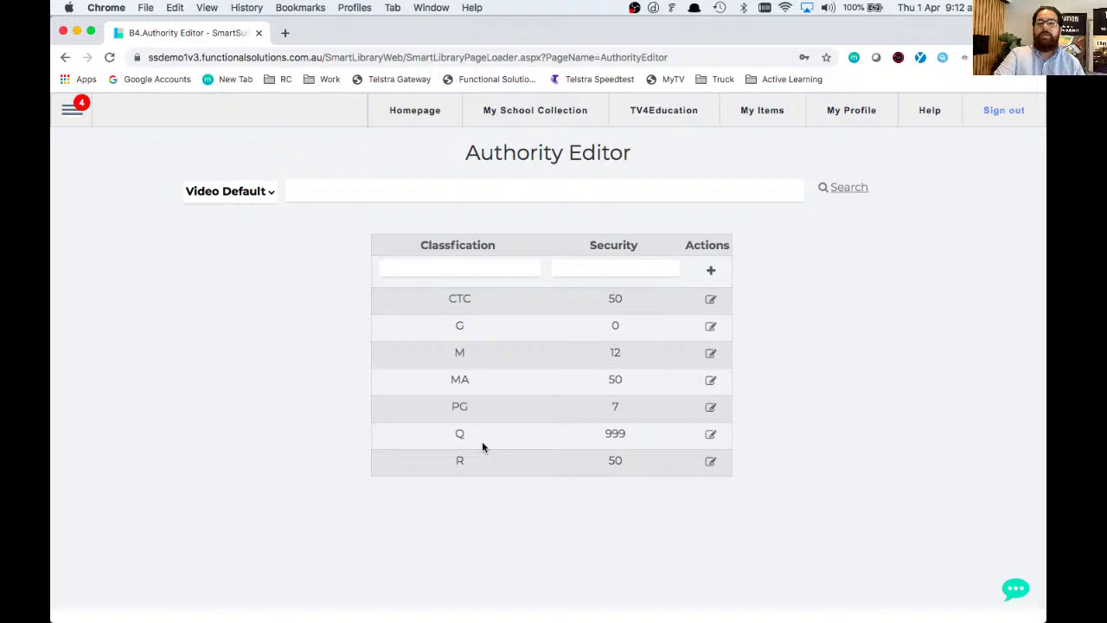
double_click(460, 325)
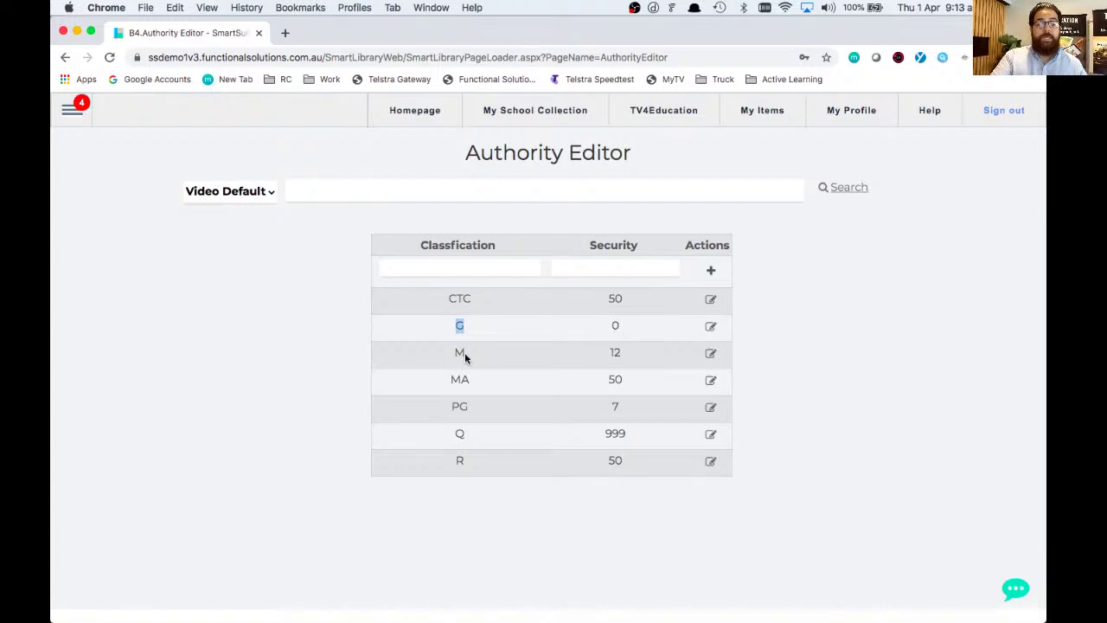
double_click(459, 408)
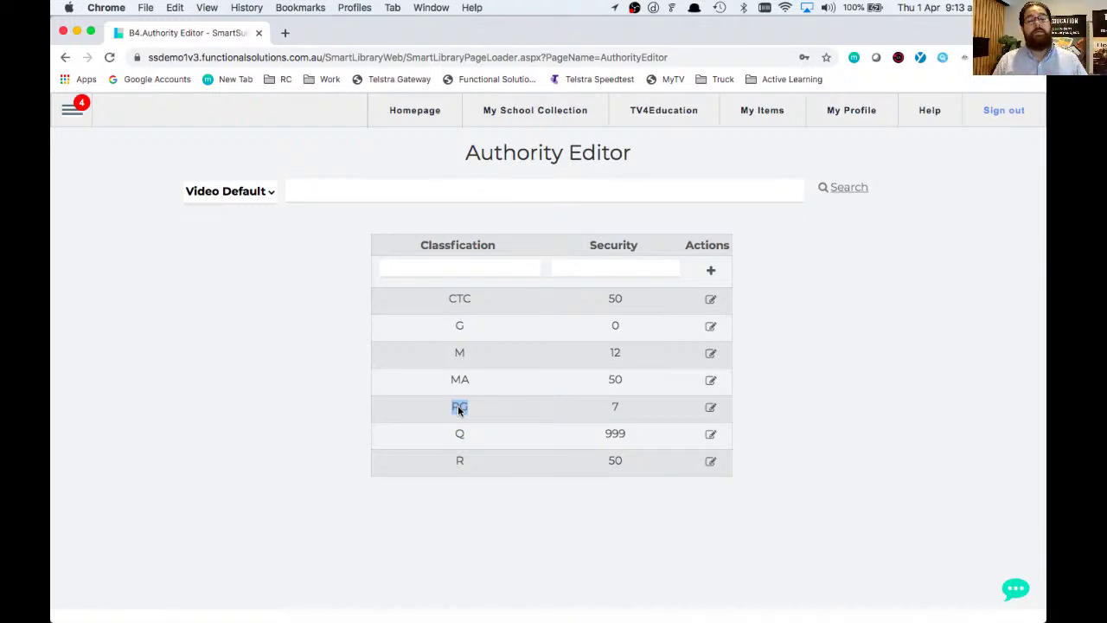
left_click_drag(624, 409, 599, 412)
left_click(620, 412)
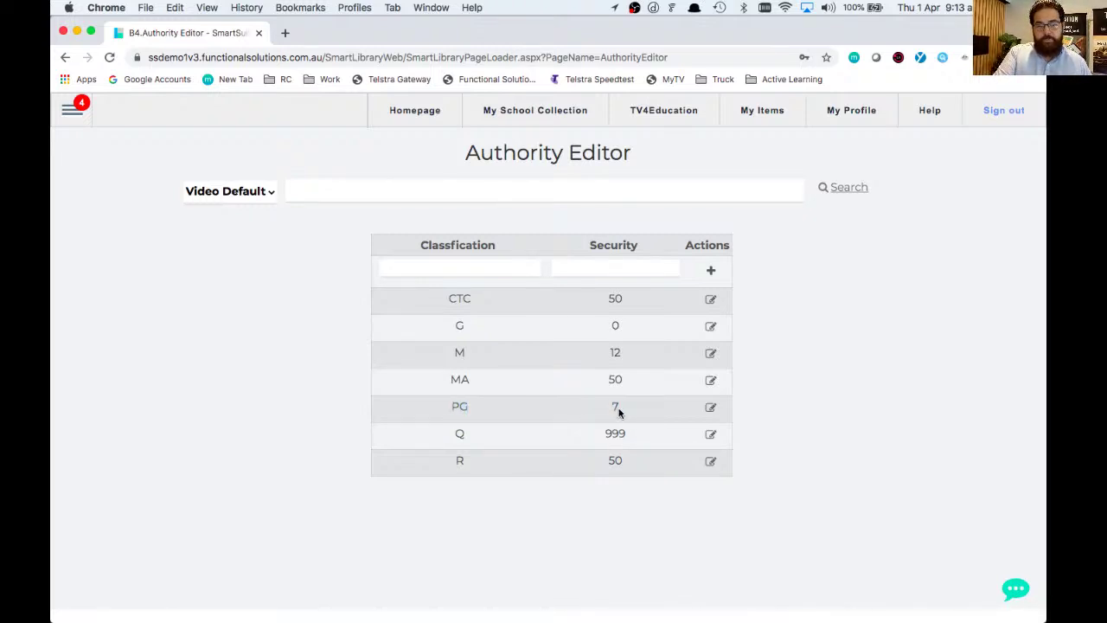
double_click(619, 412)
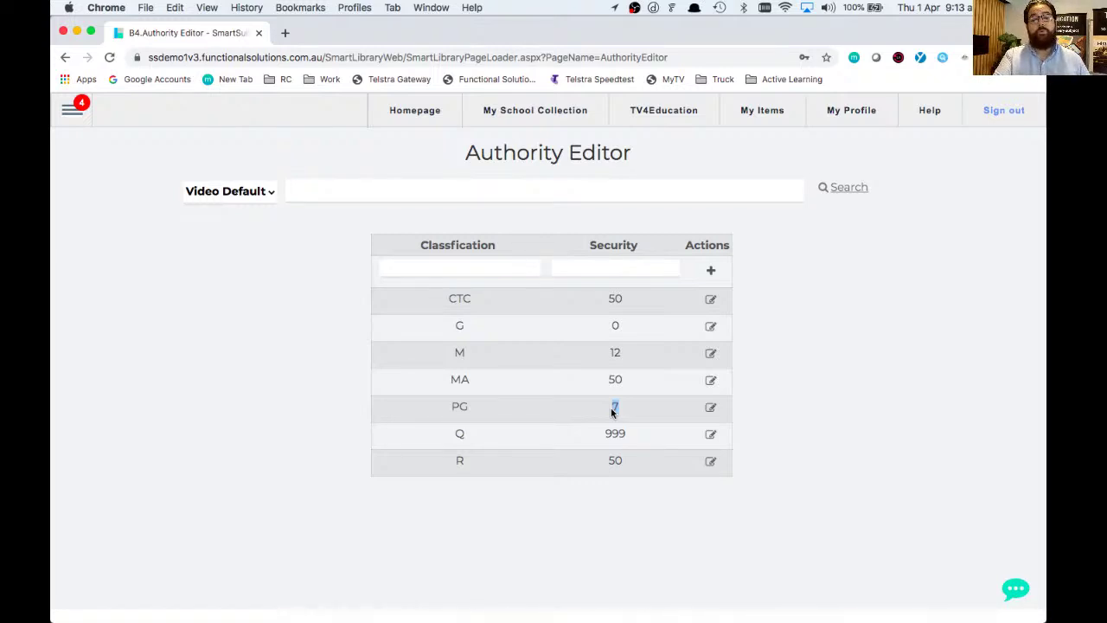
left_click(460, 356)
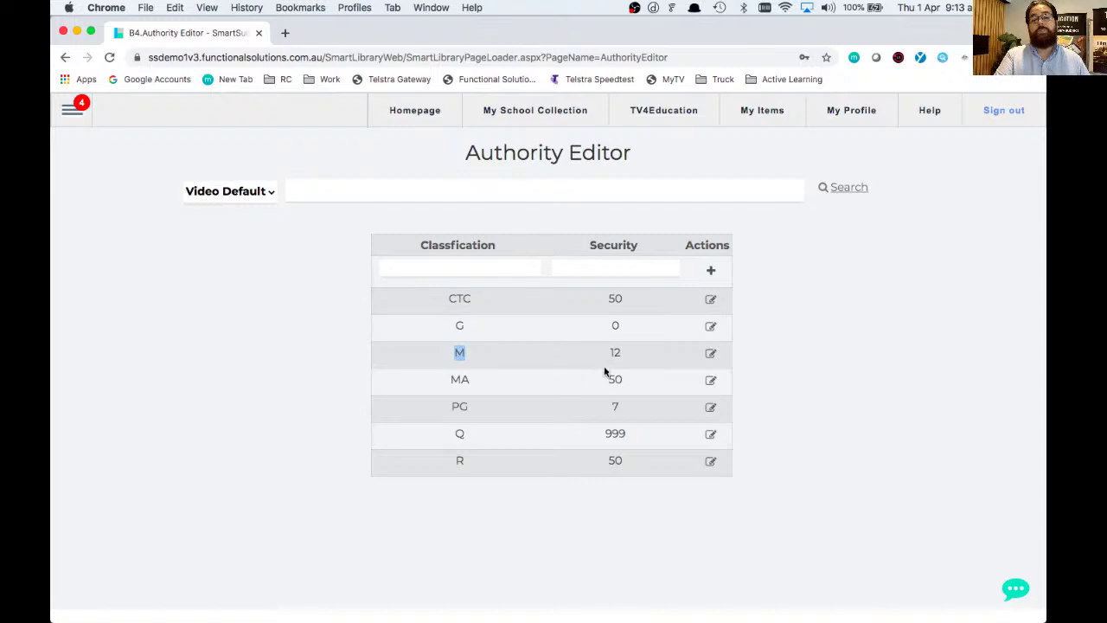
left_click_drag(625, 355, 611, 354)
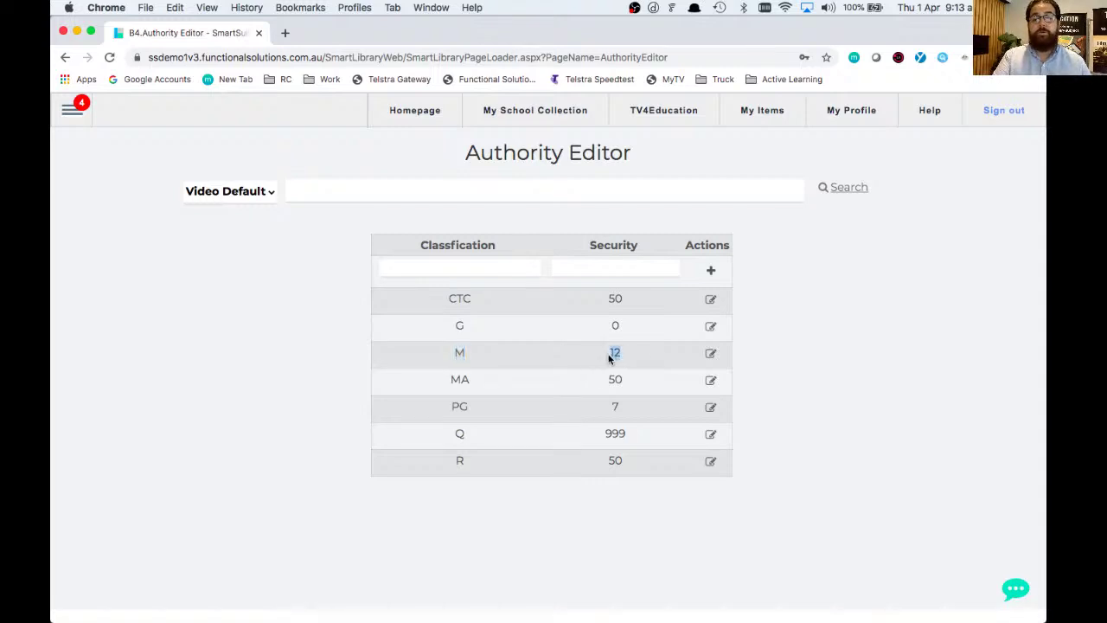
double_click(616, 459)
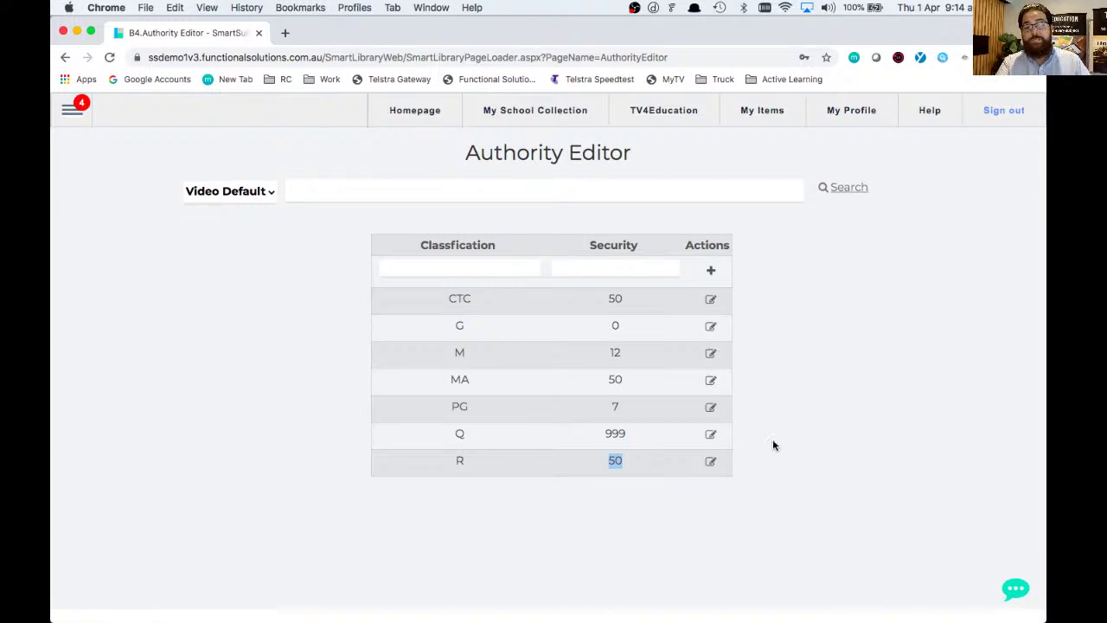
Change classification M's security from 12 to 11 and save it.
left_click(711, 355)
double_click(594, 231)
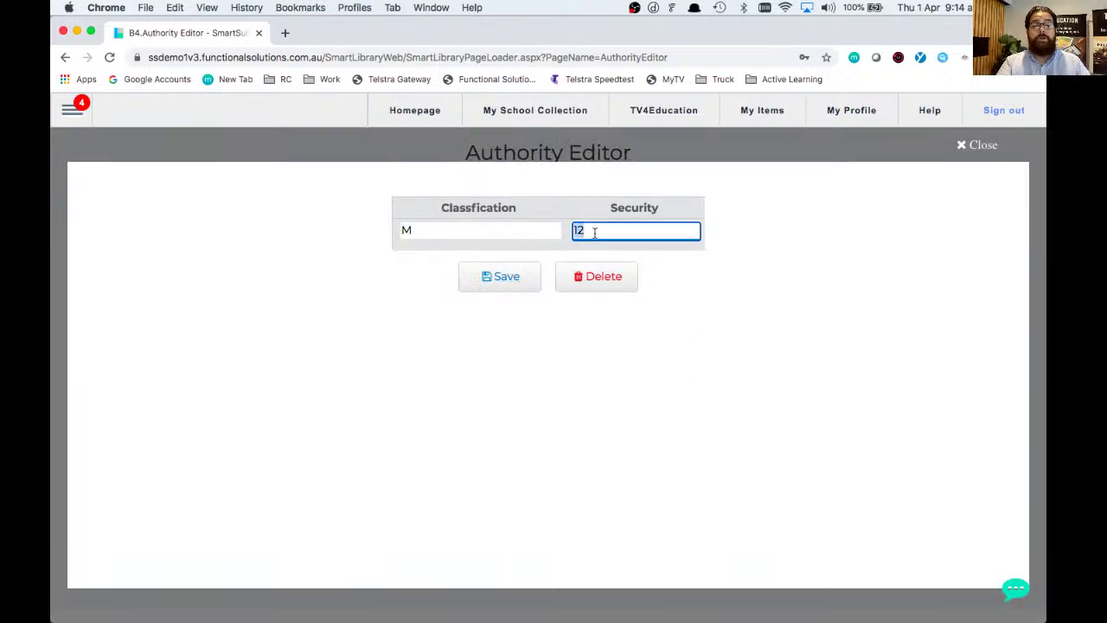
type("11")
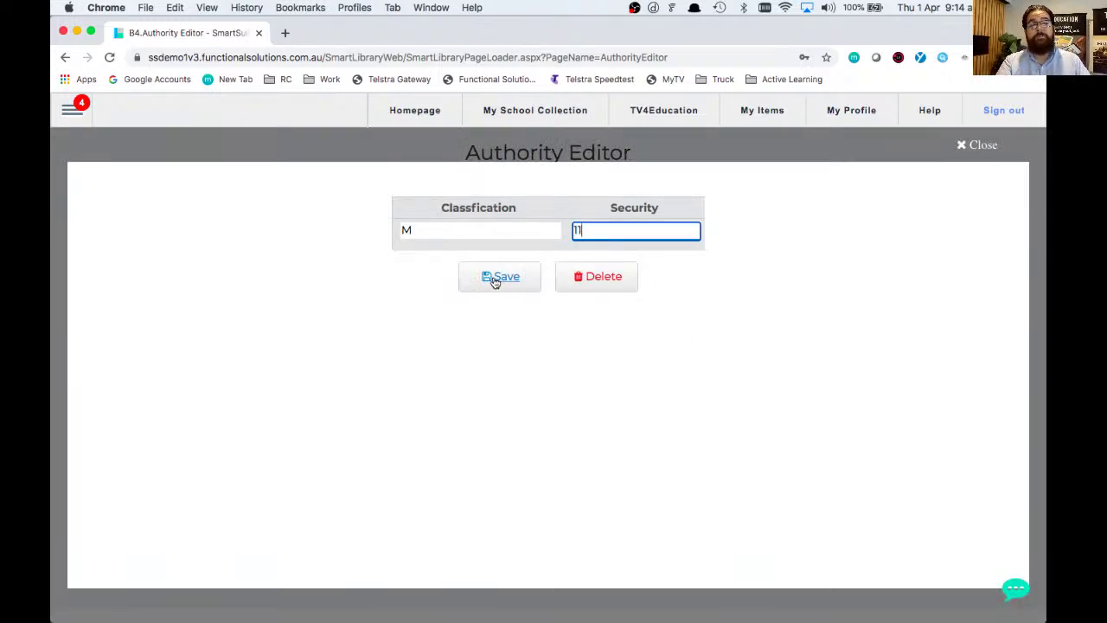
left_click(505, 279)
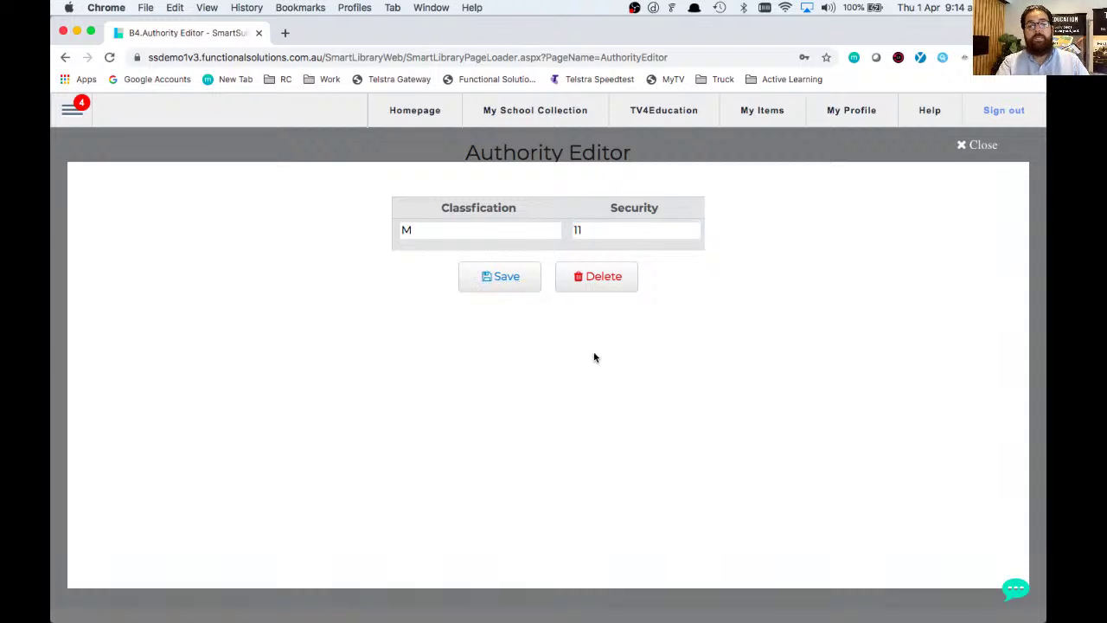
left_click(984, 149)
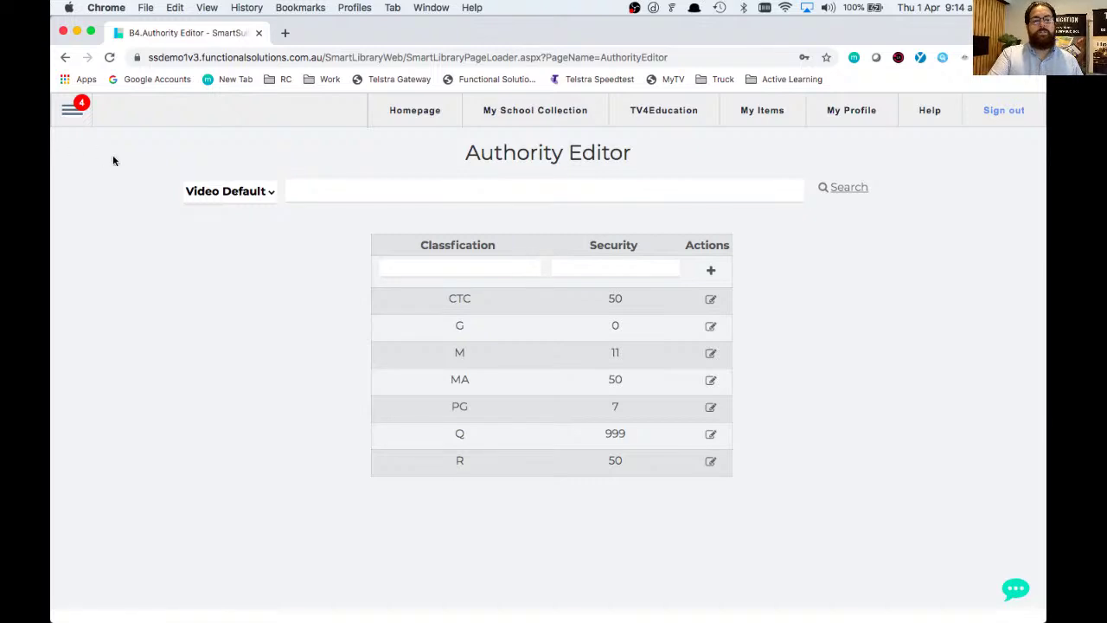
Open Patron Management from the Patron section of the navigation menu.
left_click(72, 113)
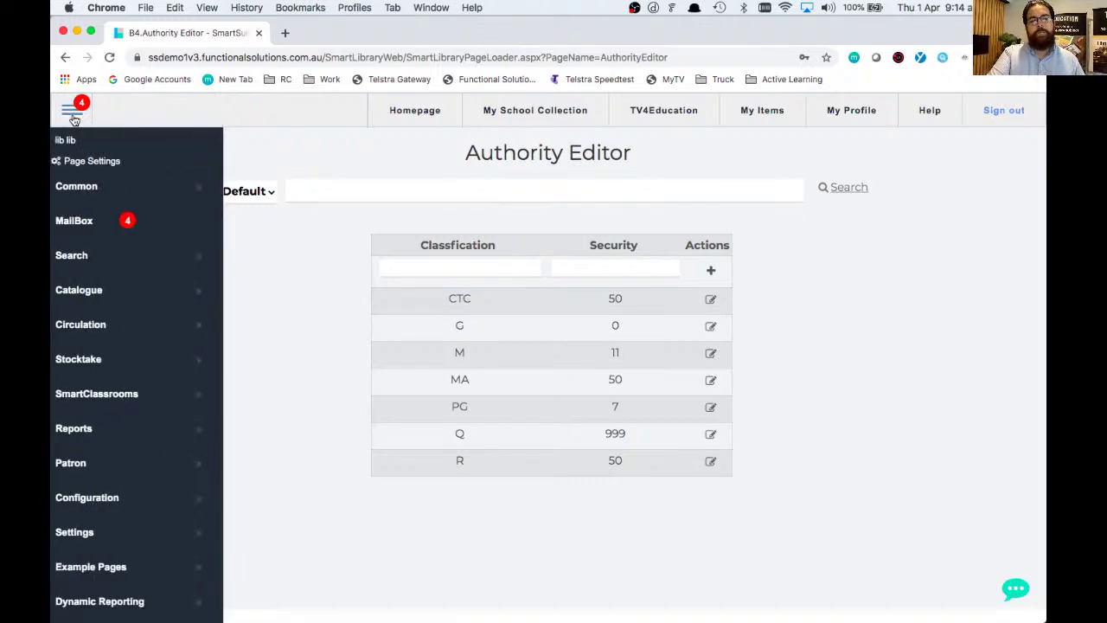
left_click(124, 467)
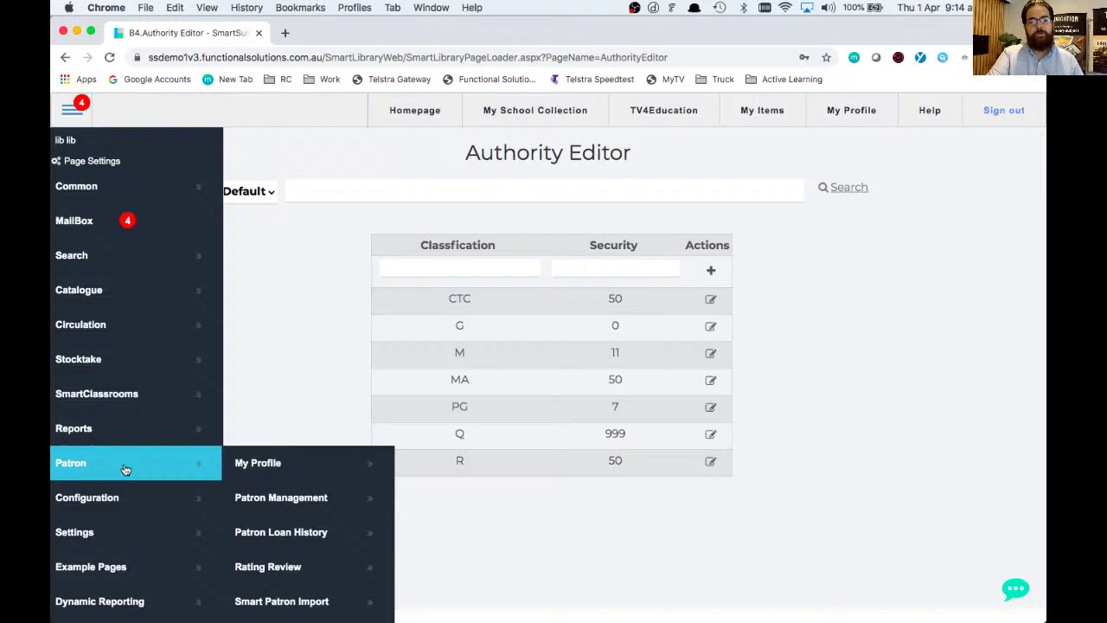
left_click(287, 507)
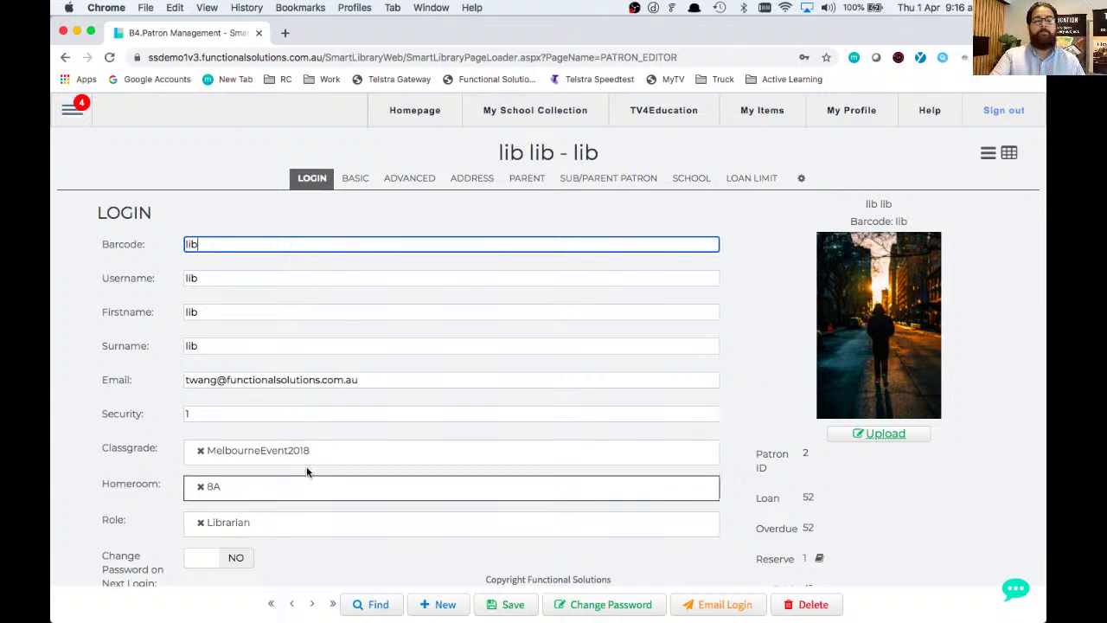
left_click(74, 110)
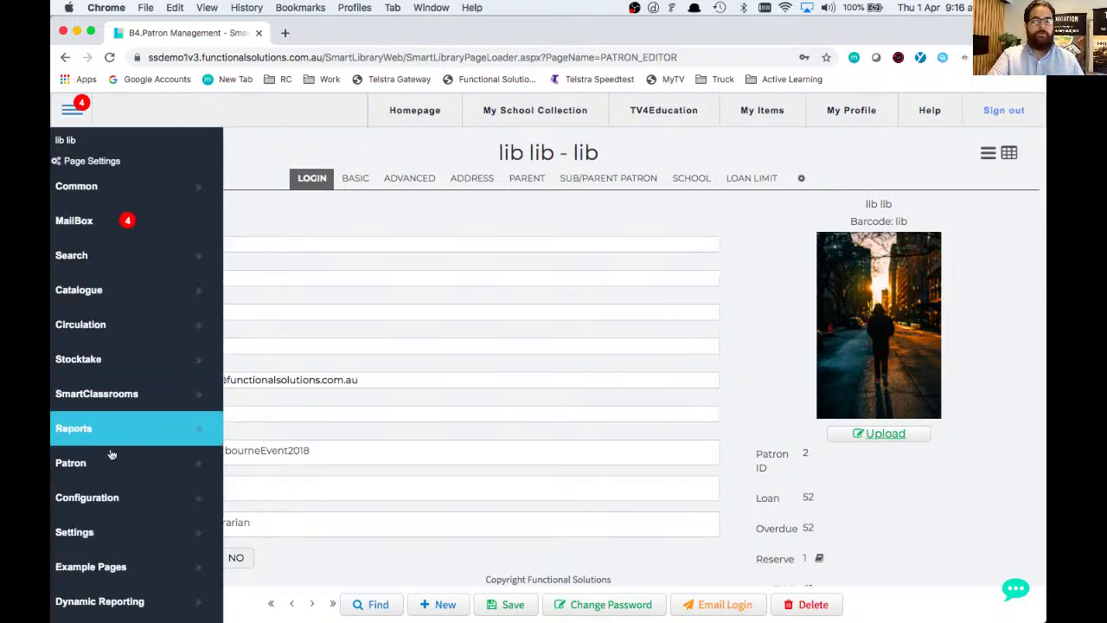
mouse_move(112, 466)
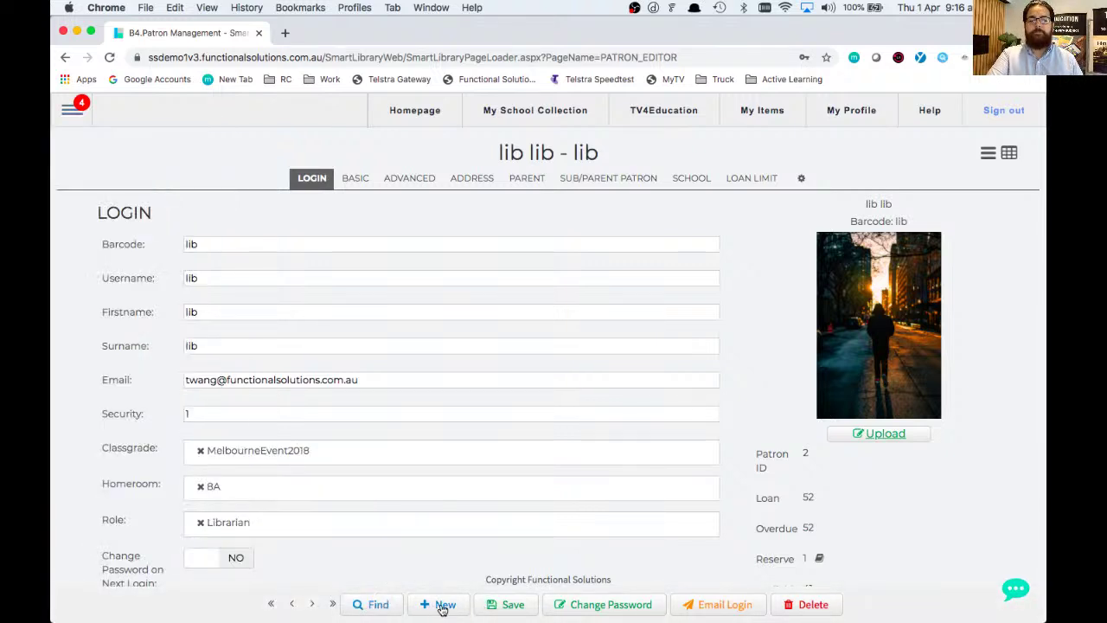
Start a blank new patron record and enter the student's e-mail as the barcode.
left_click(441, 607)
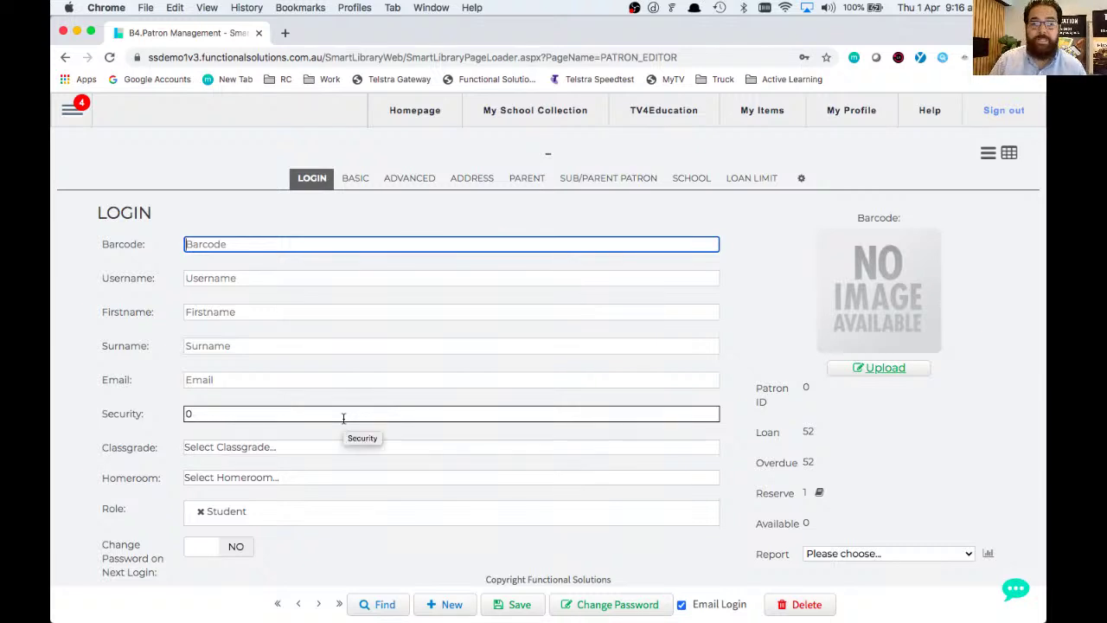
triple_click(111, 250)
left_click(112, 249)
left_click(158, 253)
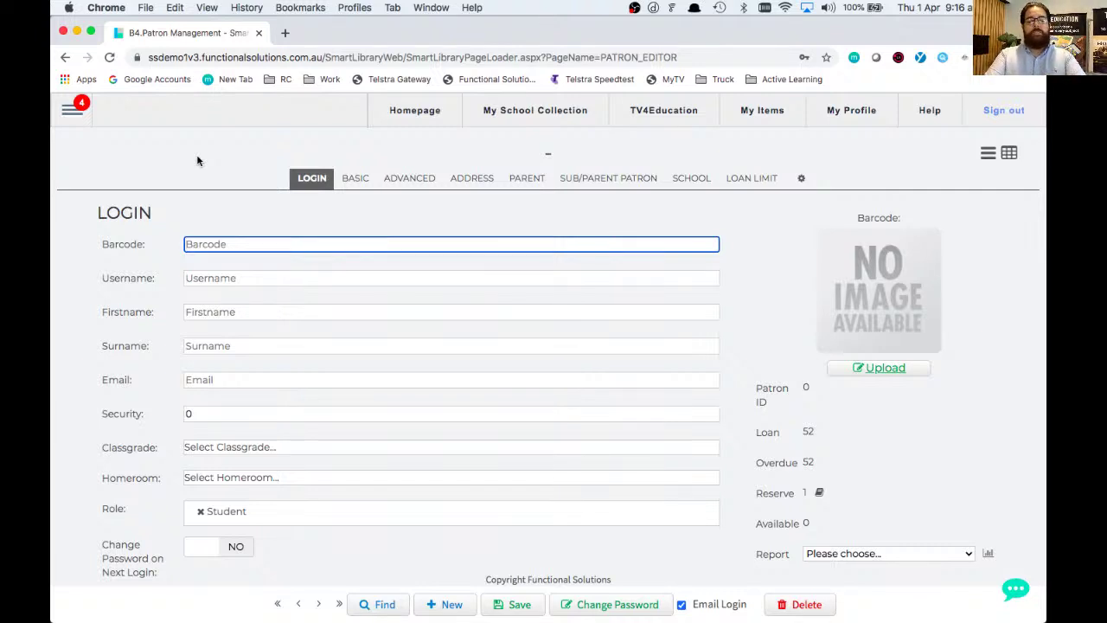
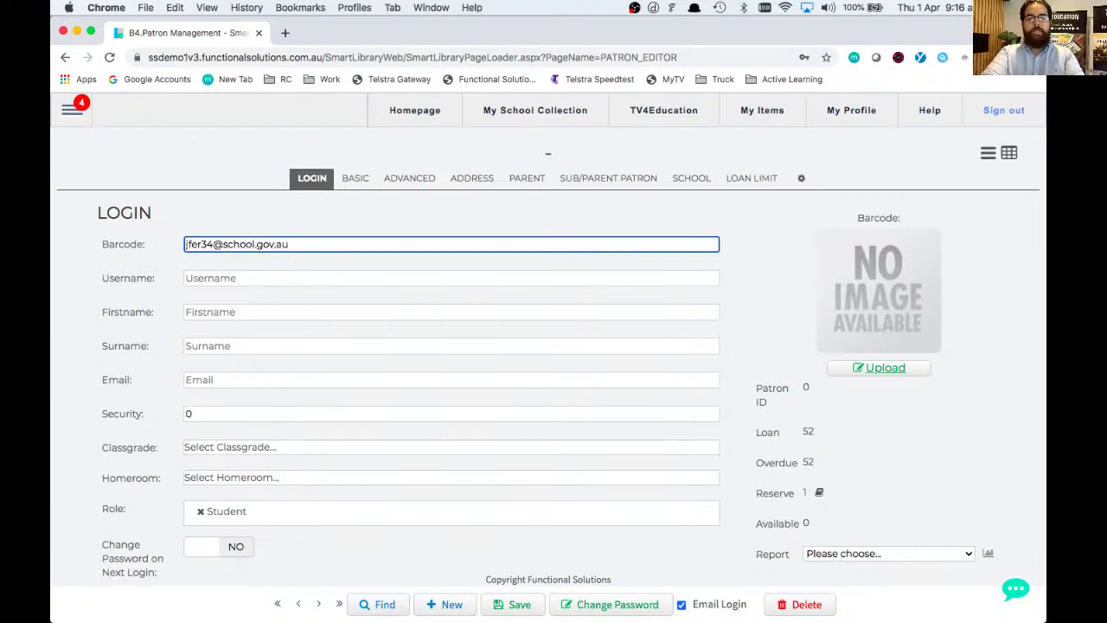
Fill in the patron's username, first name, surname and e-mail address.
key("Tab")
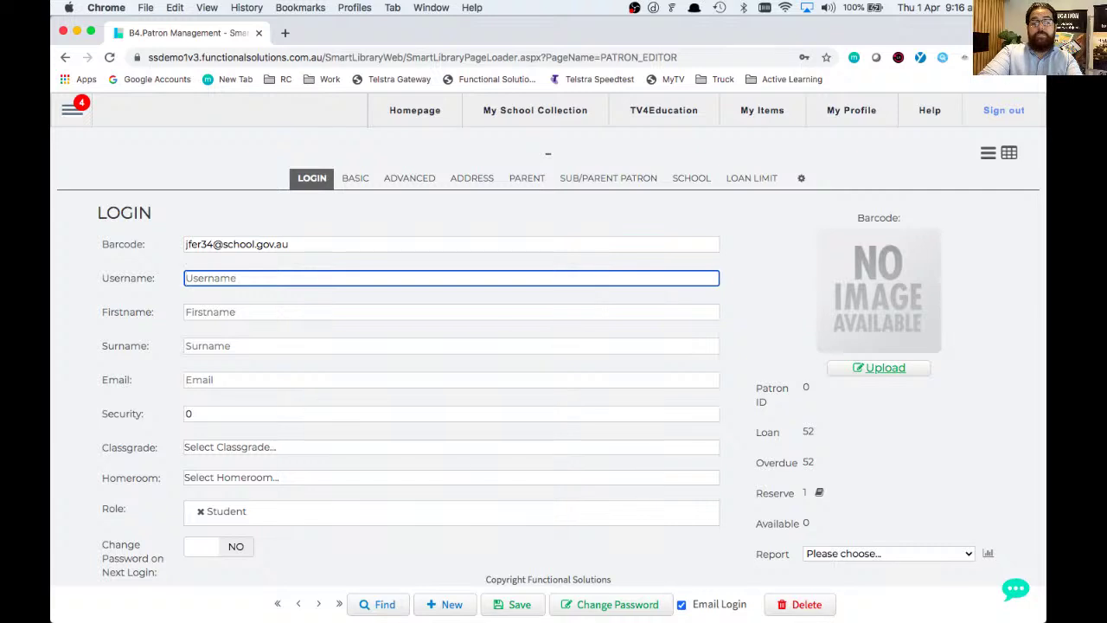
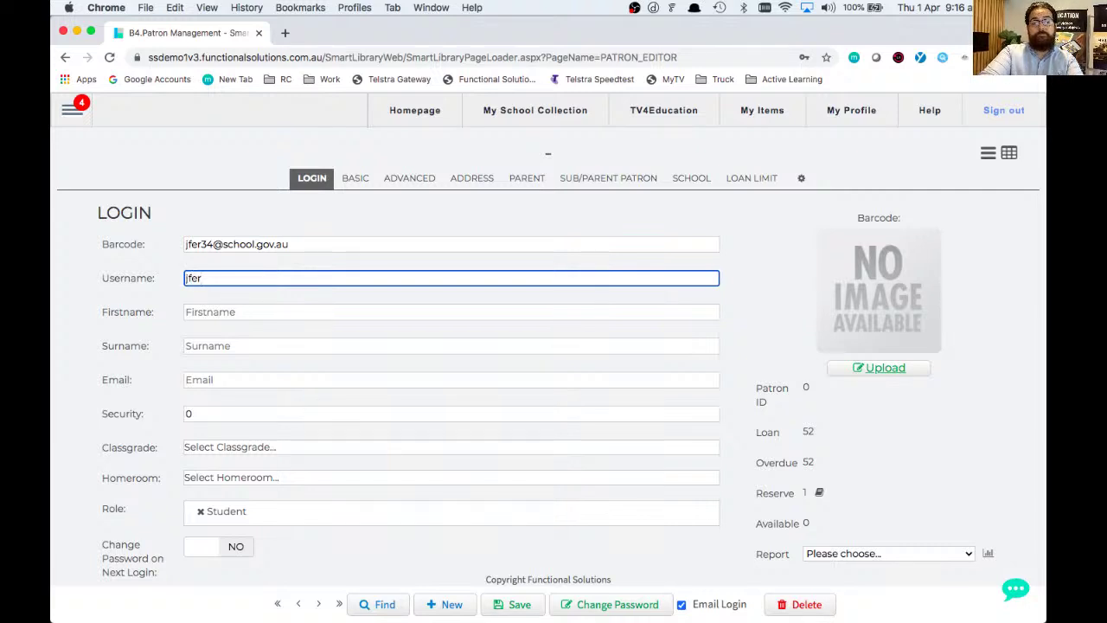
key("Tab")
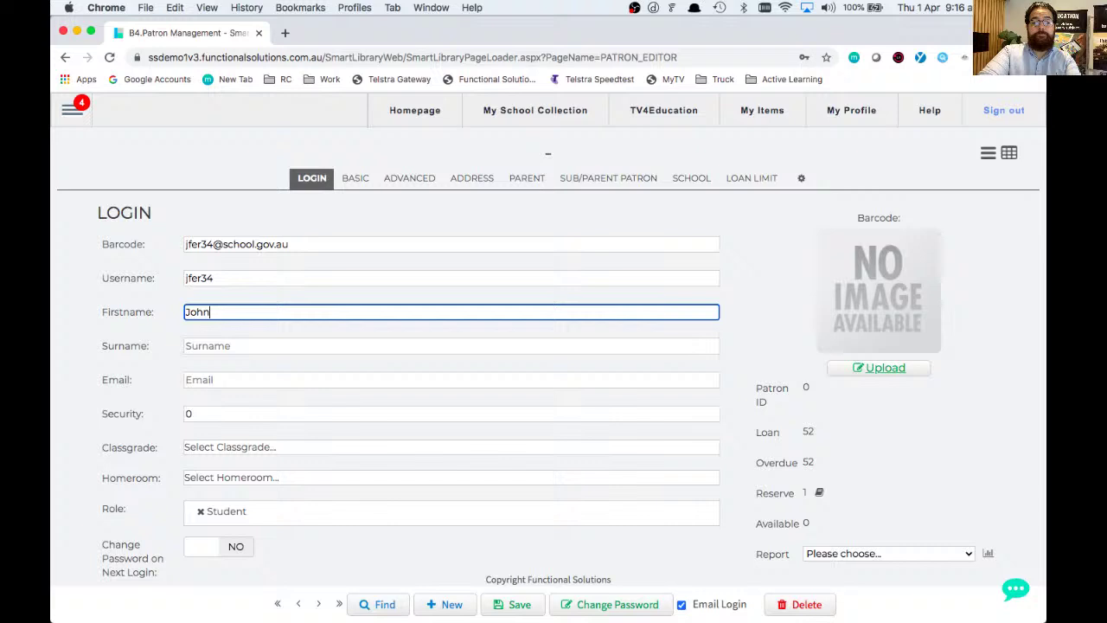
key("Tab")
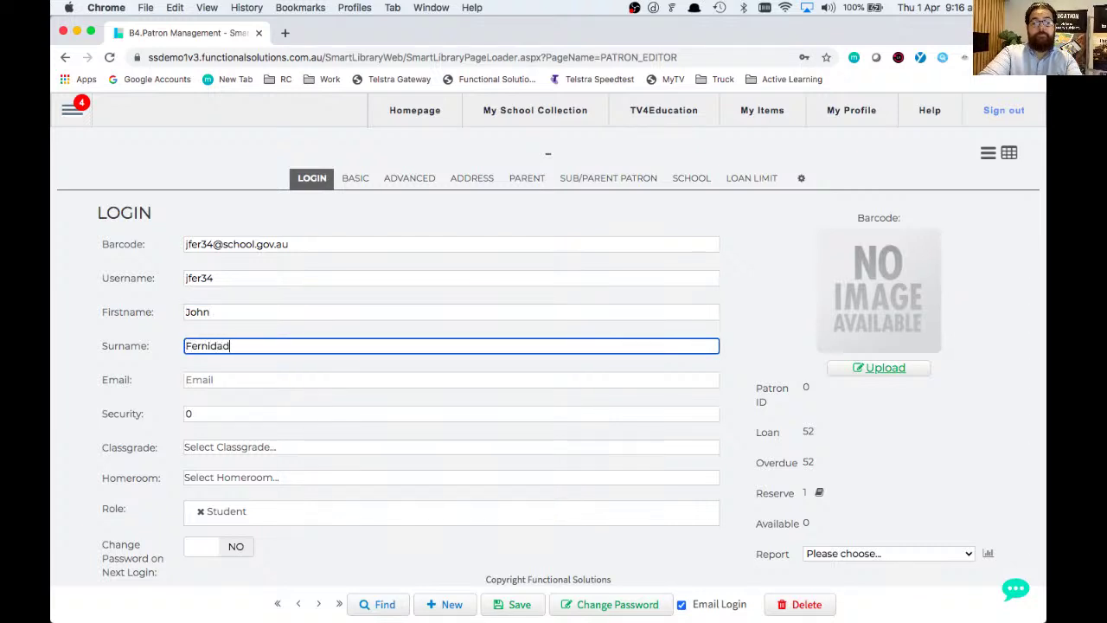
key("Tab")
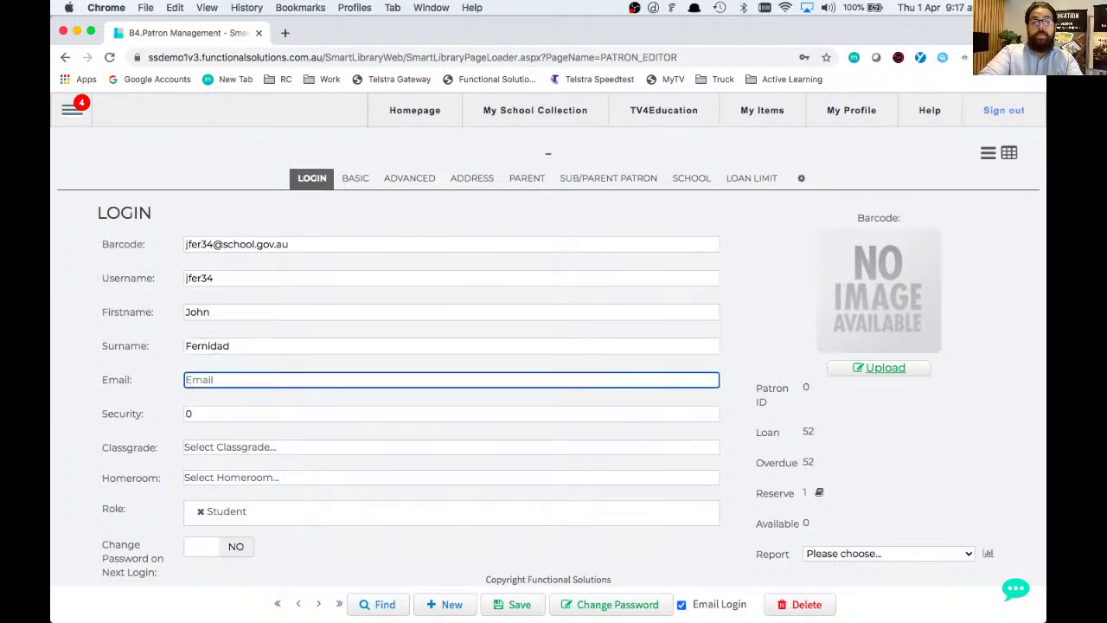
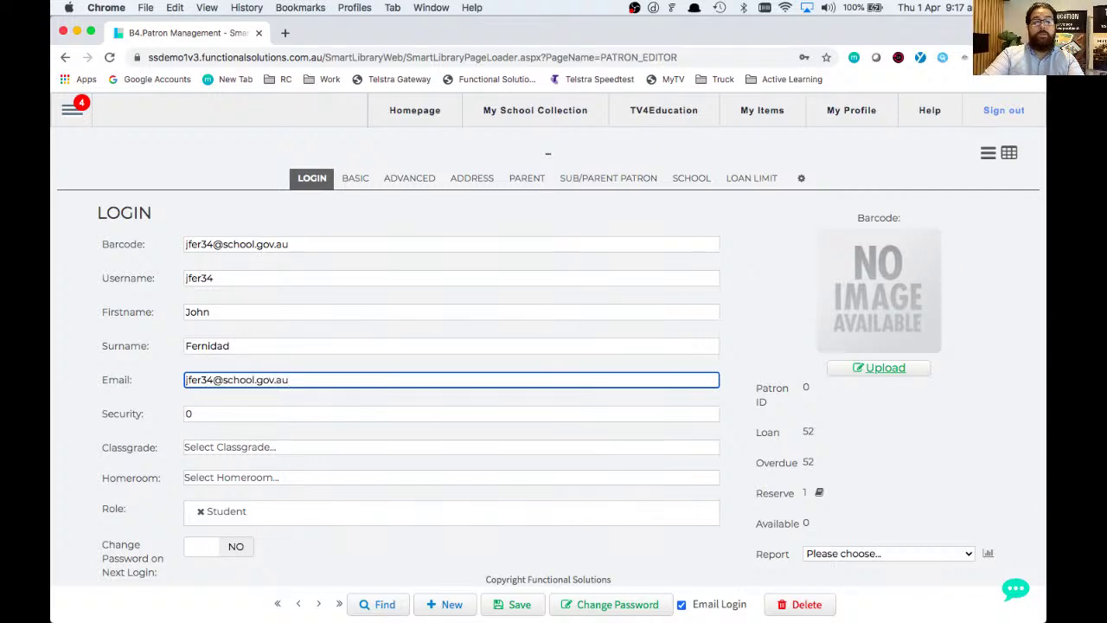
left_click(208, 414)
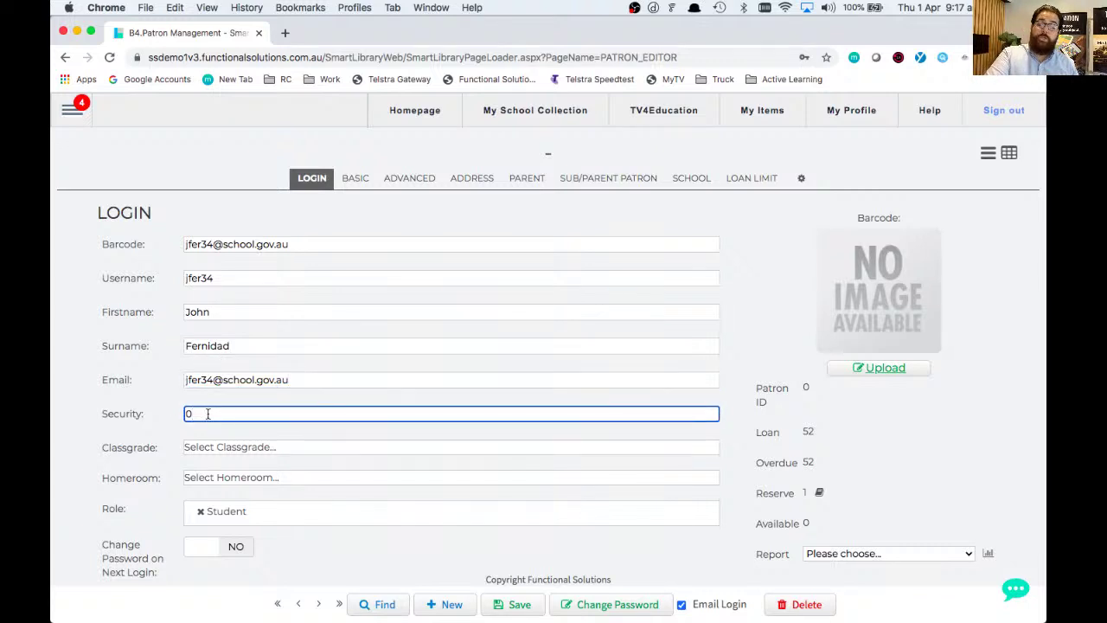
Set the patron's classgrade to 11 and homeroom to 11tt.
left_click(207, 447)
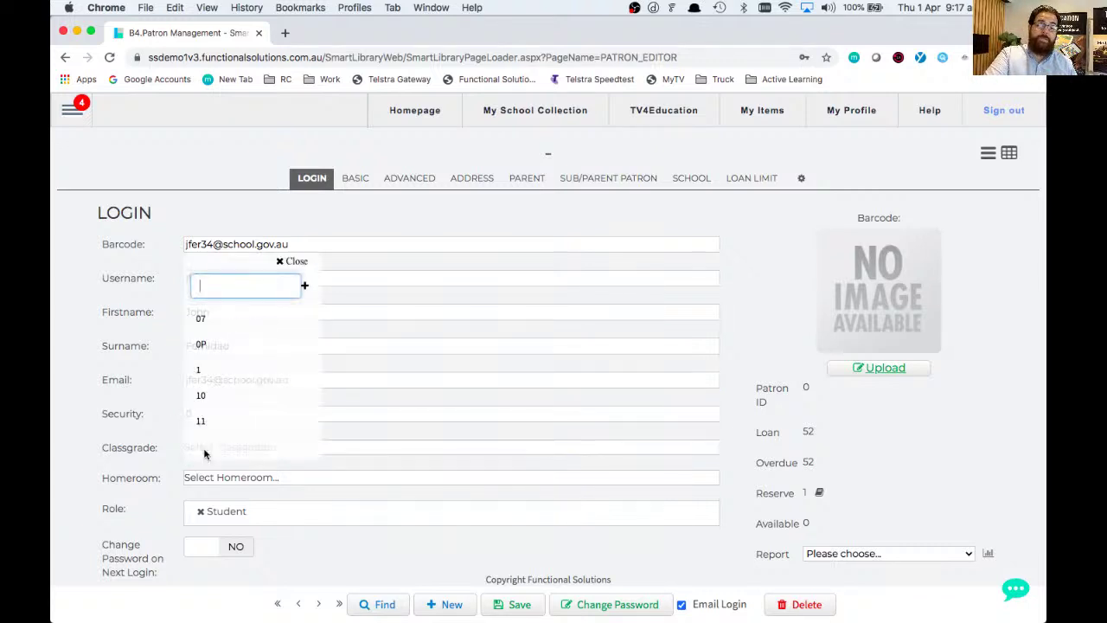
left_click(206, 421)
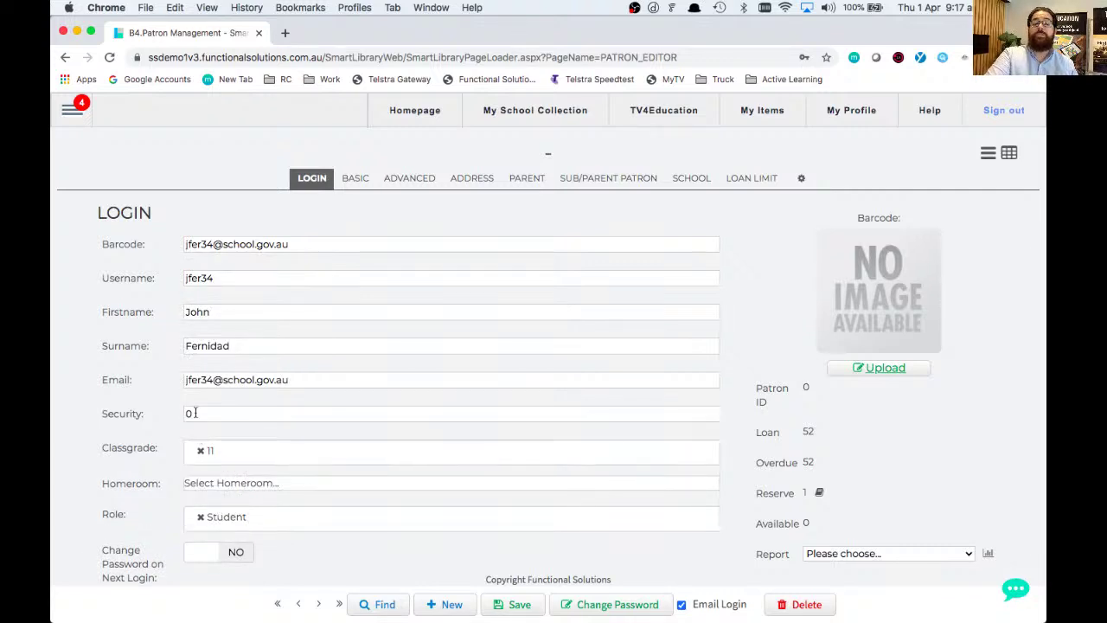
left_click(242, 486)
type("11")
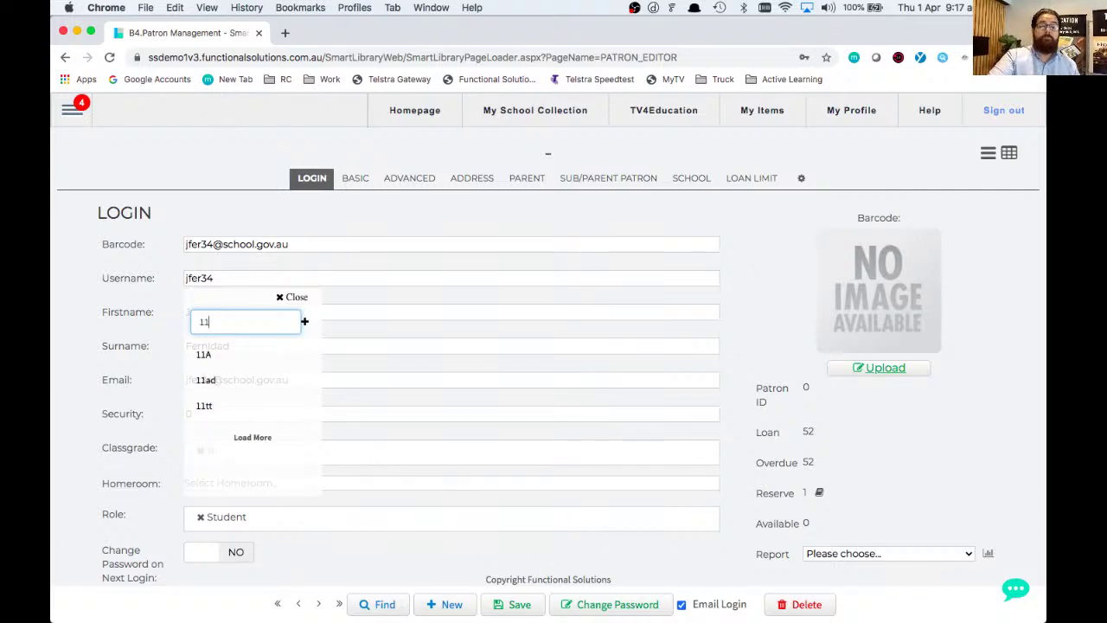
left_click(211, 404)
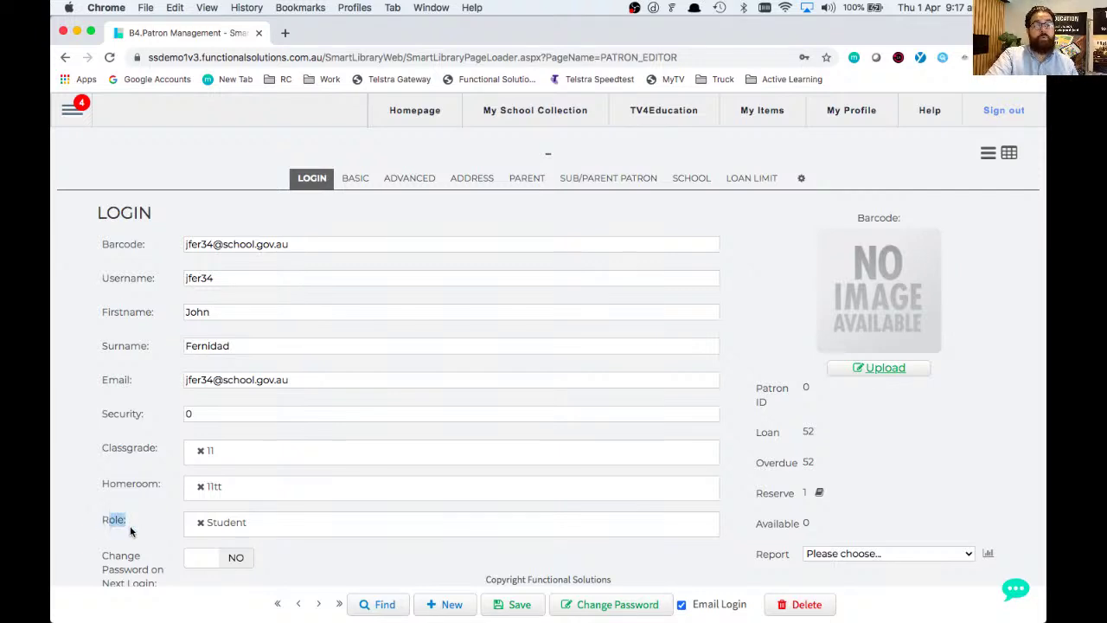
Point out the Role field and leave Security unchanged at 0.
triple_click(105, 521)
left_click(107, 526)
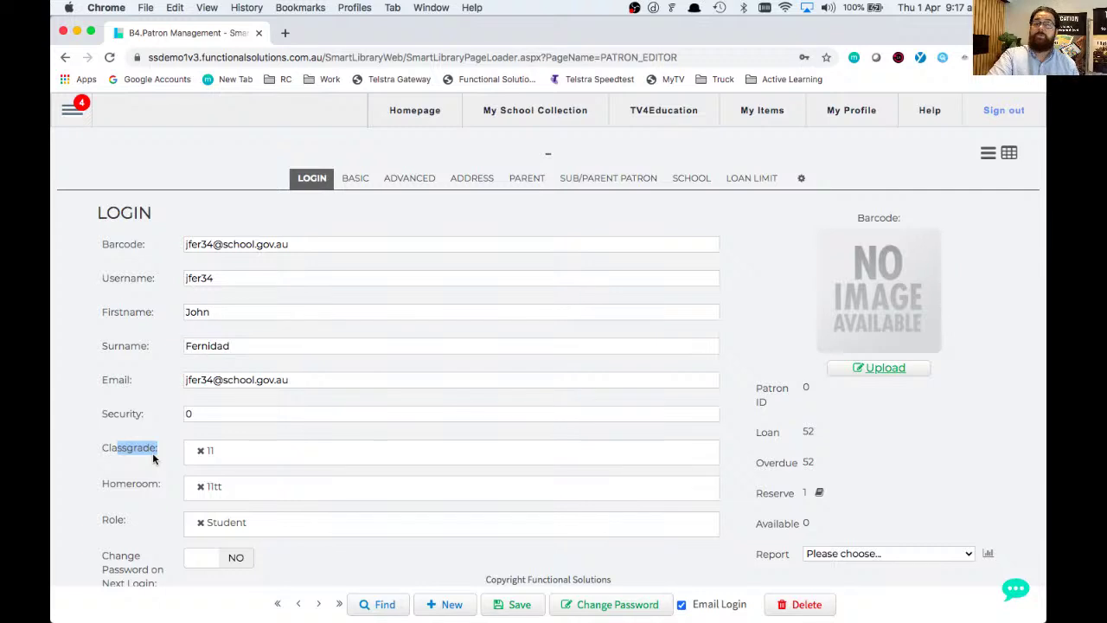
left_click(188, 413)
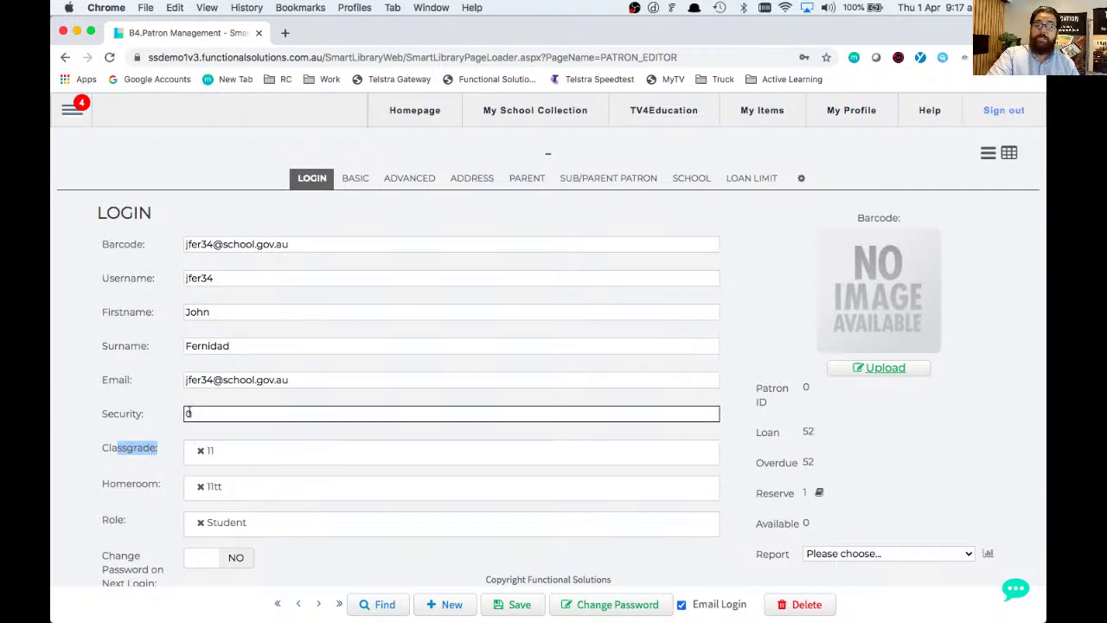
key("Tab")
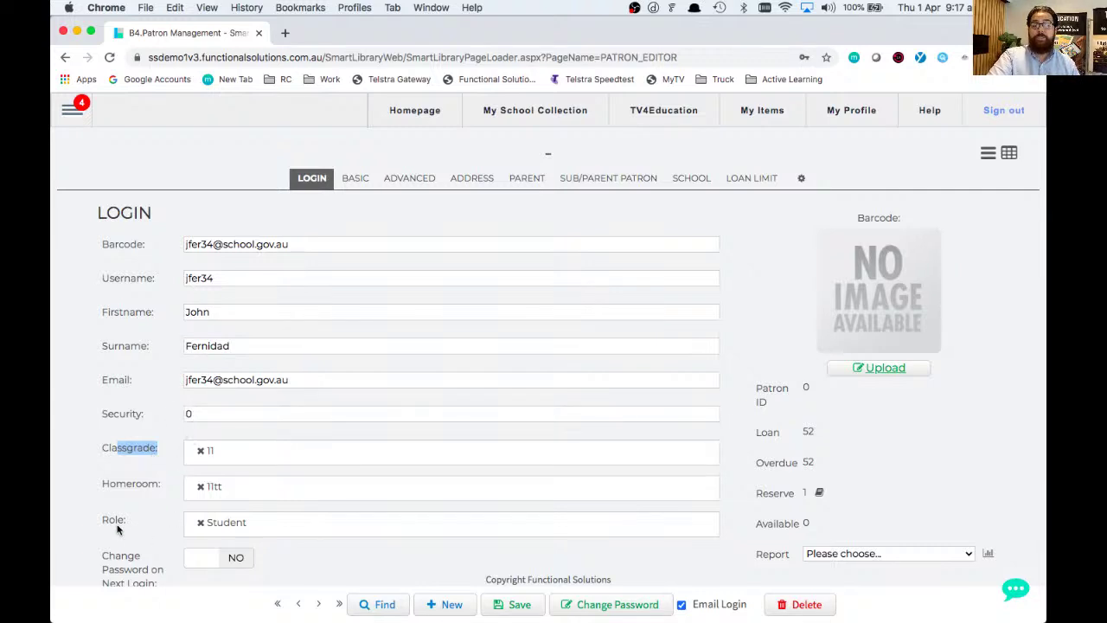
triple_click(112, 522)
Replace the patron's Student role with Teacher.
left_click(112, 522)
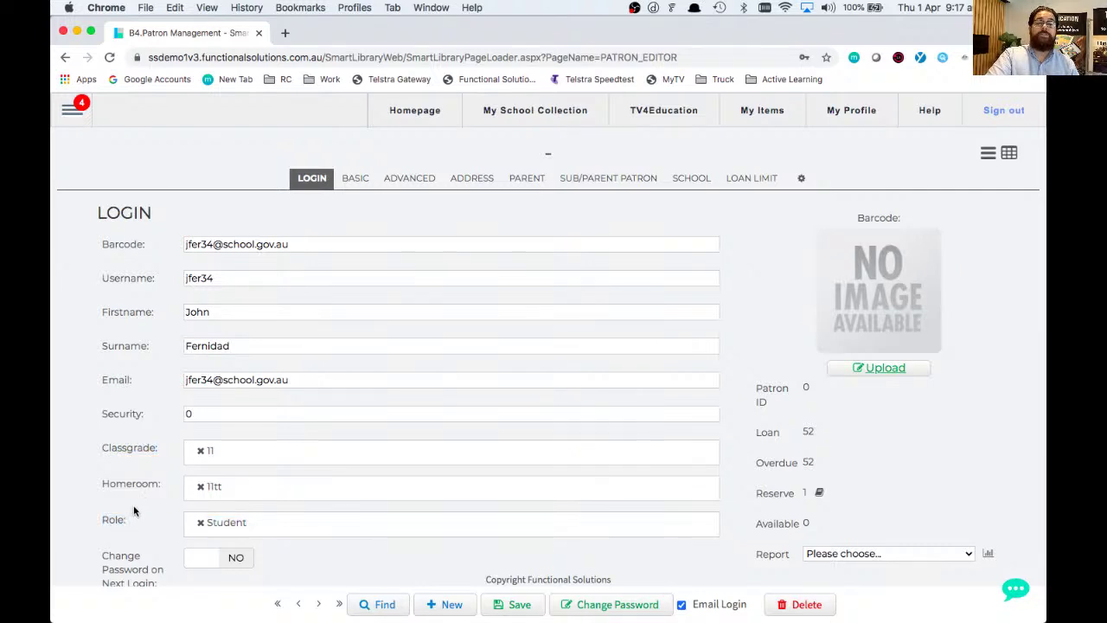
left_click(193, 526)
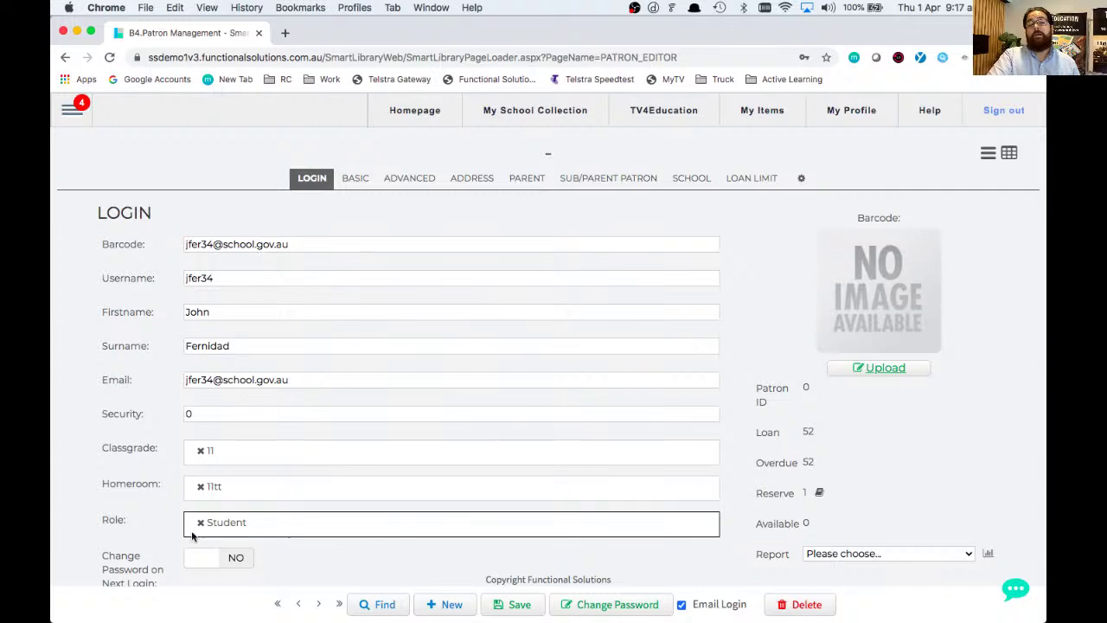
double_click(201, 522)
left_click(200, 522)
scroll(213, 492, "down", 3)
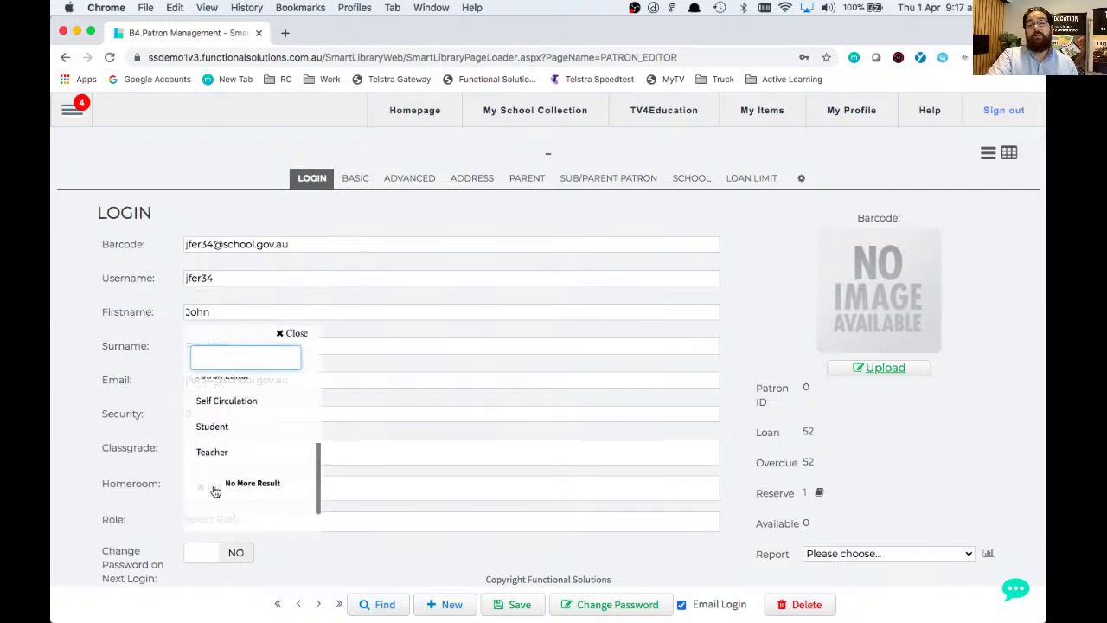
left_click(212, 451)
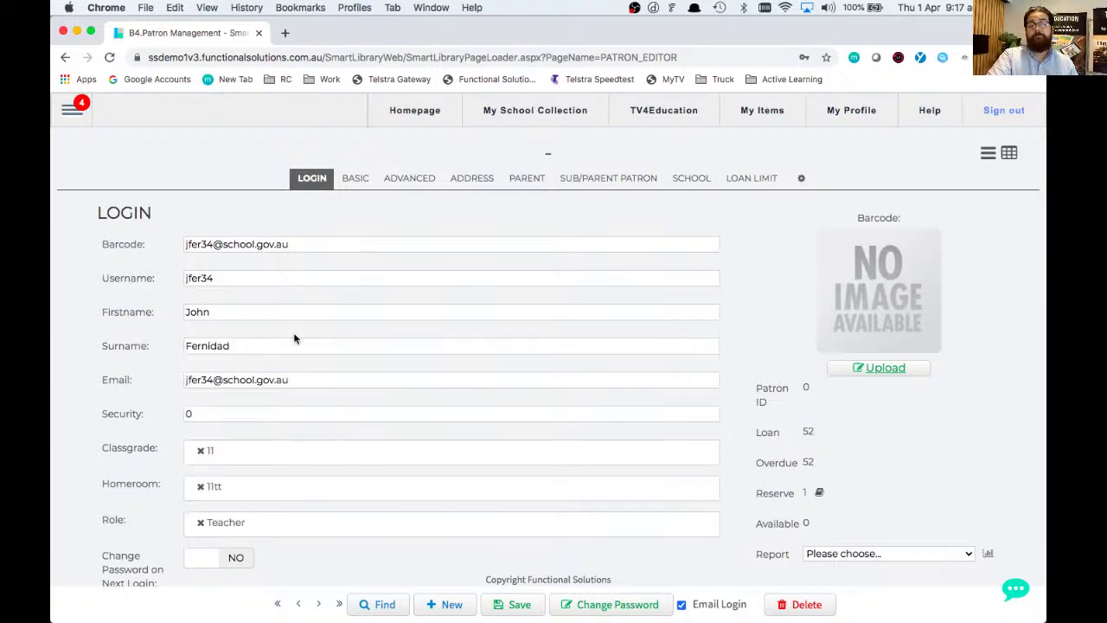
left_click(295, 338)
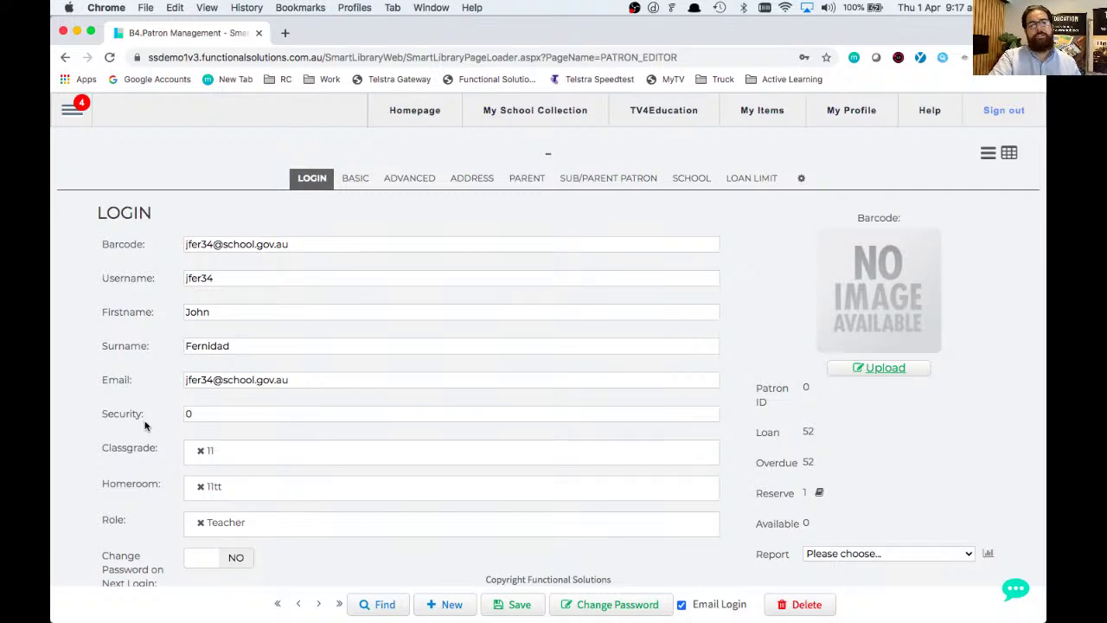
left_click_drag(105, 415, 144, 418)
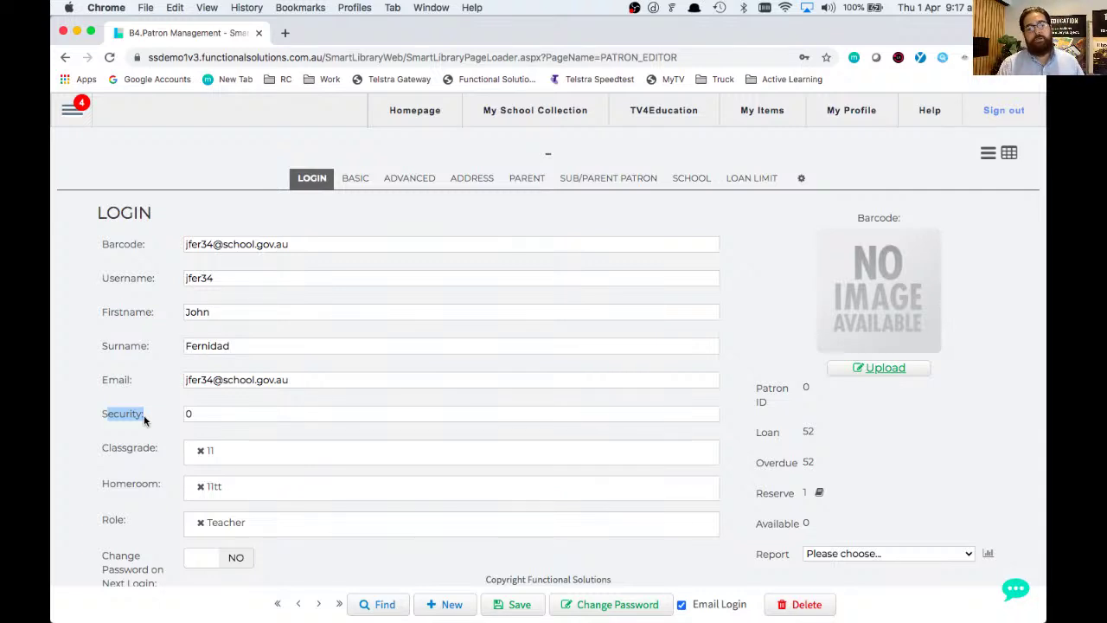
triple_click(114, 519)
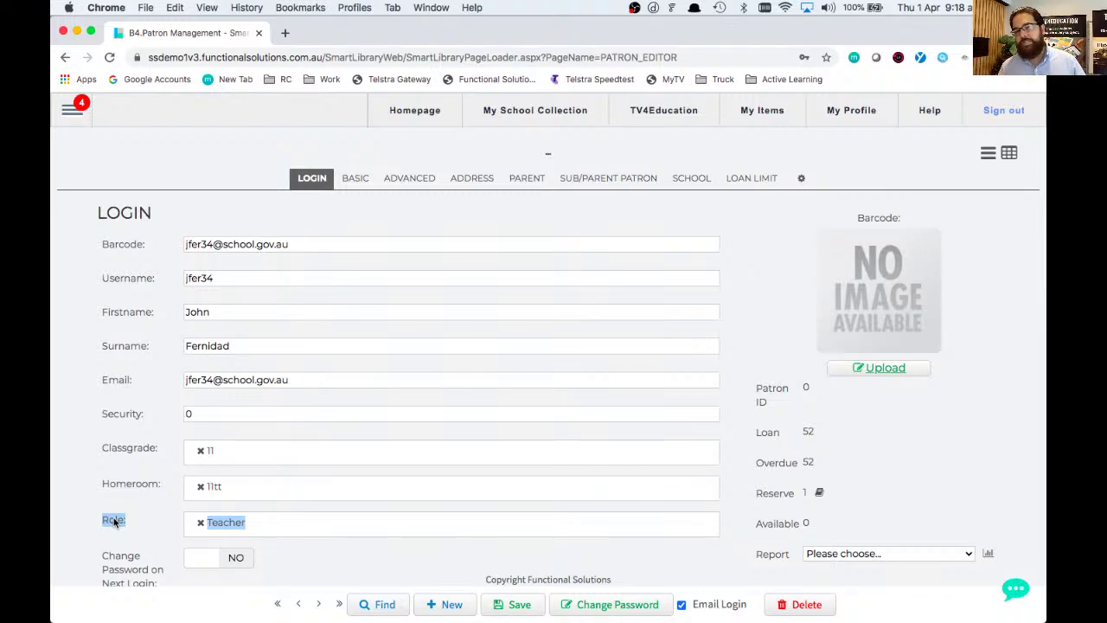
triple_click(125, 416)
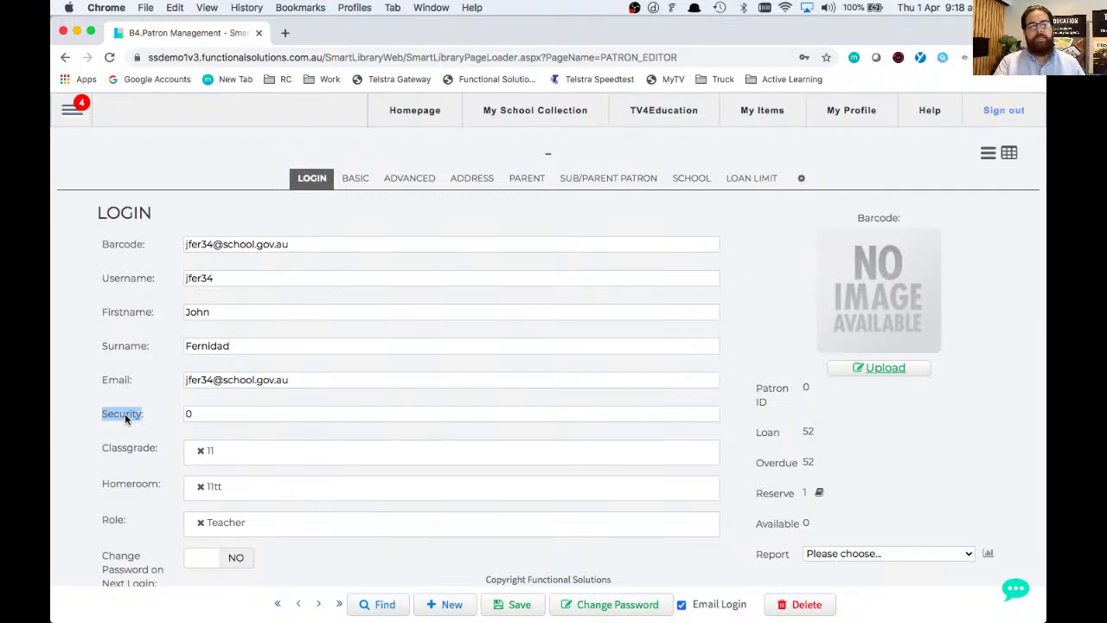
triple_click(110, 520)
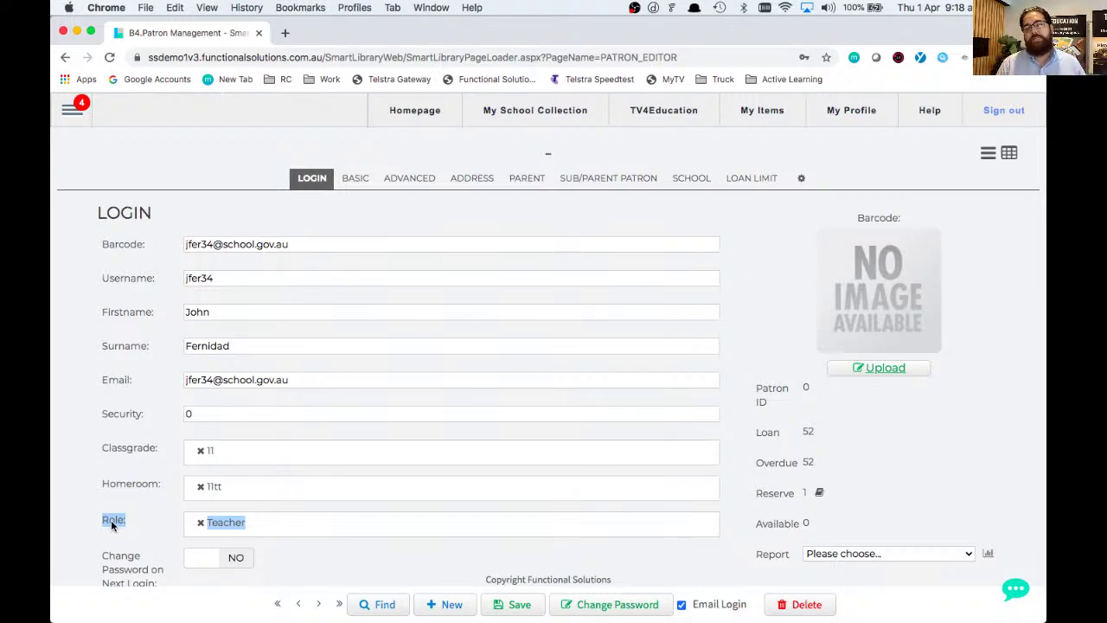
left_click(199, 524)
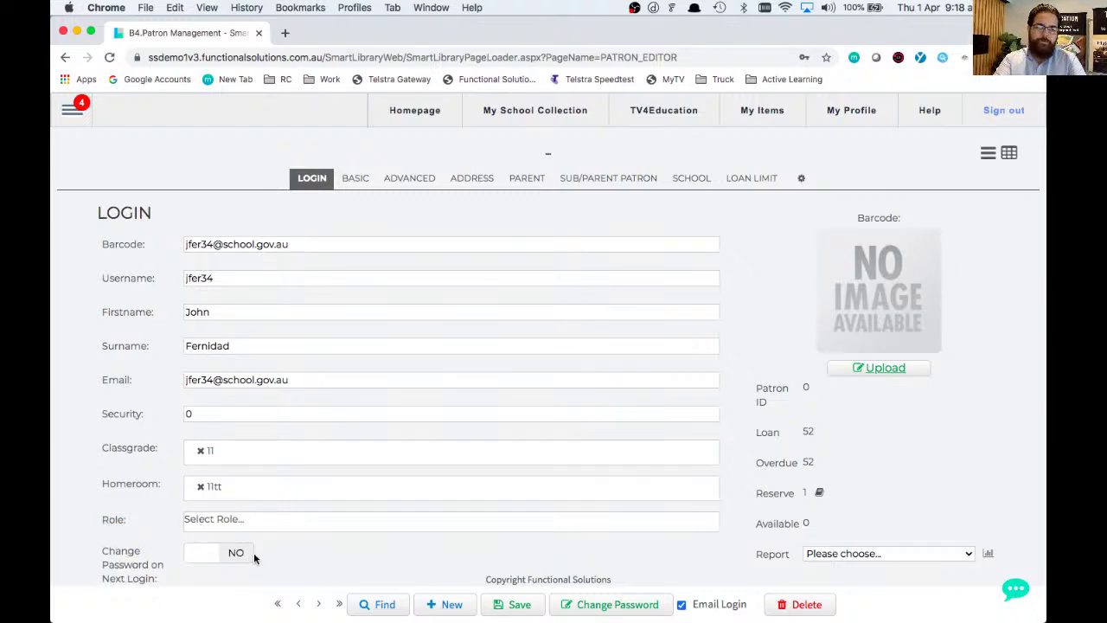
left_click(223, 523)
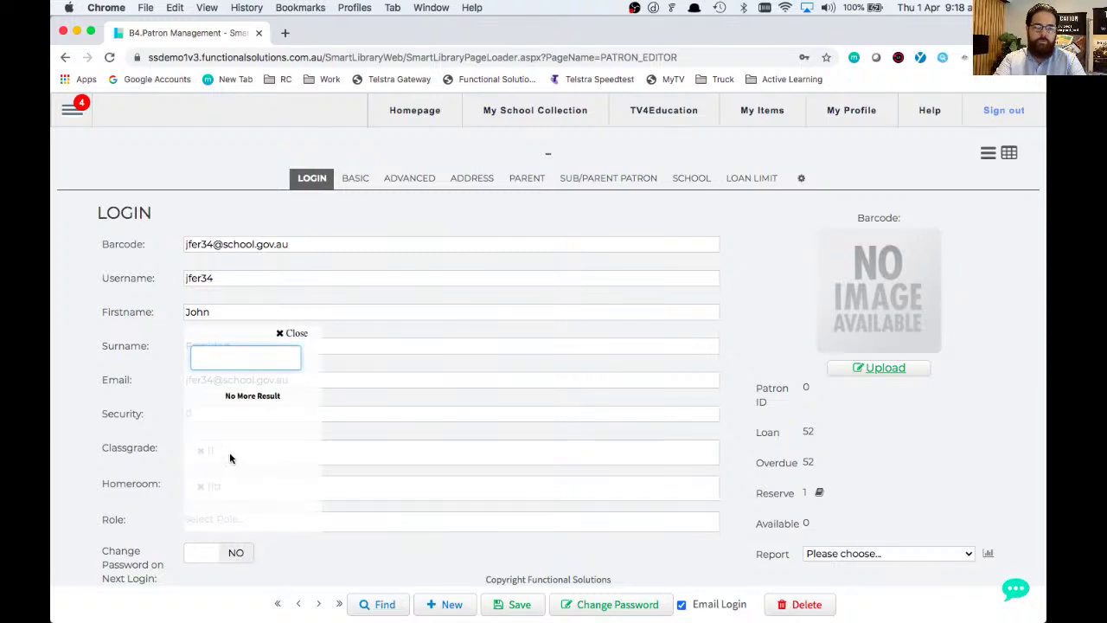
left_click(294, 334)
left_click(256, 525)
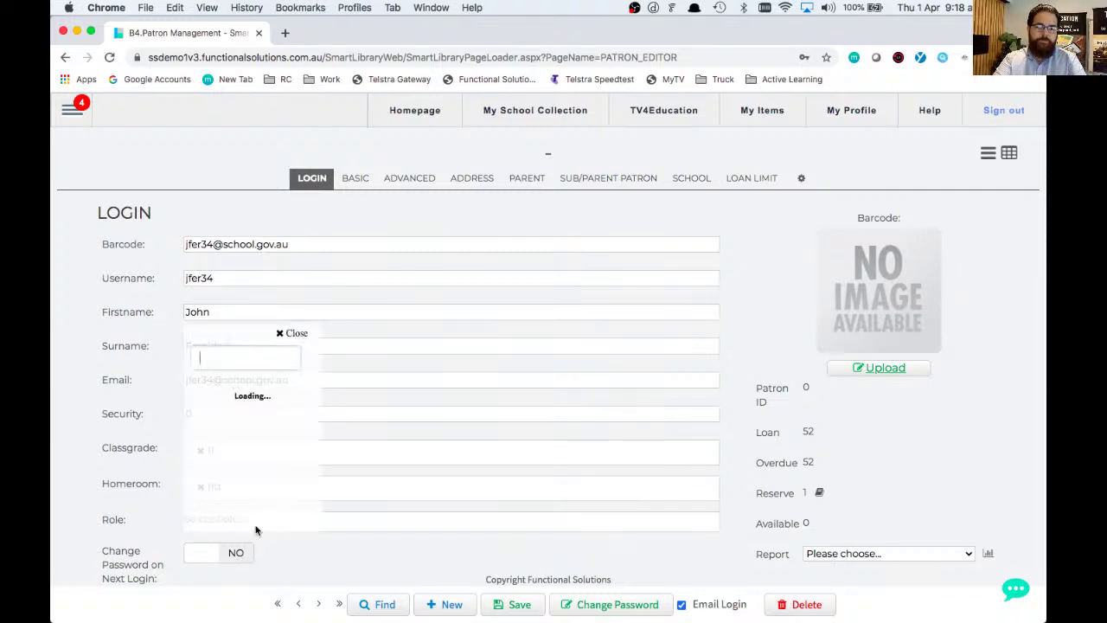
scroll(235, 441, "down", 3)
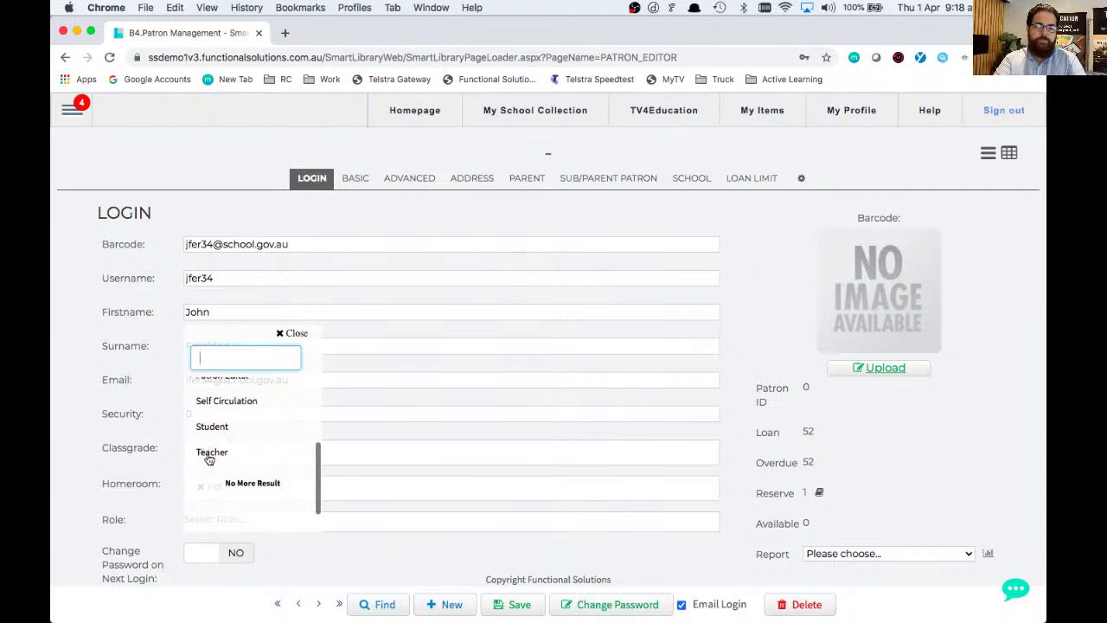
left_click(211, 453)
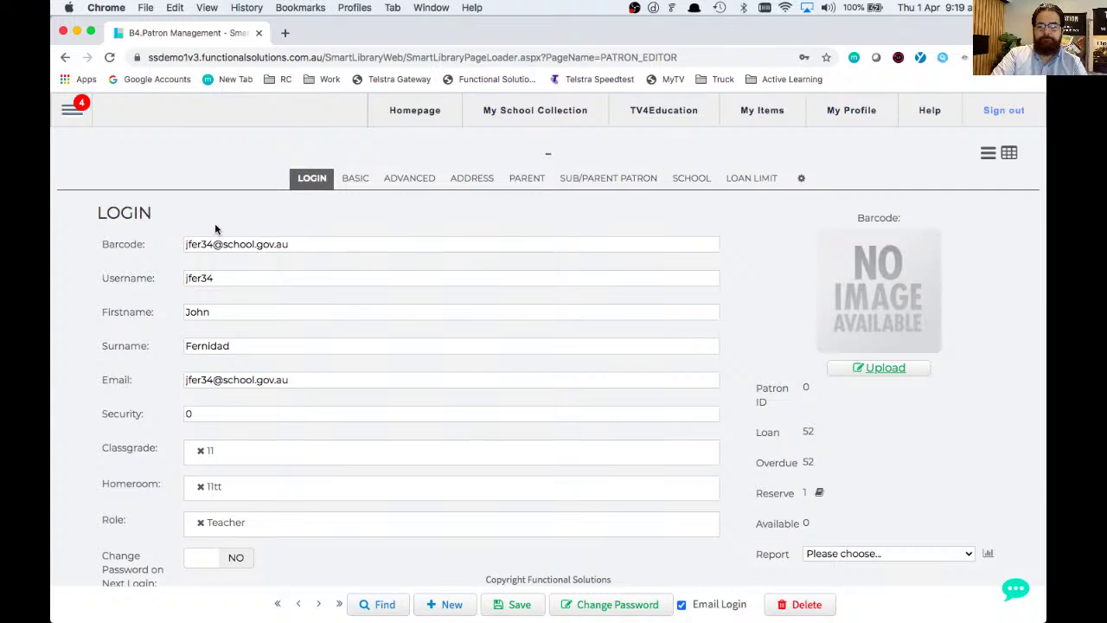
Save the new patron, declining the existing-name match and accepting a generated password.
left_click(518, 604)
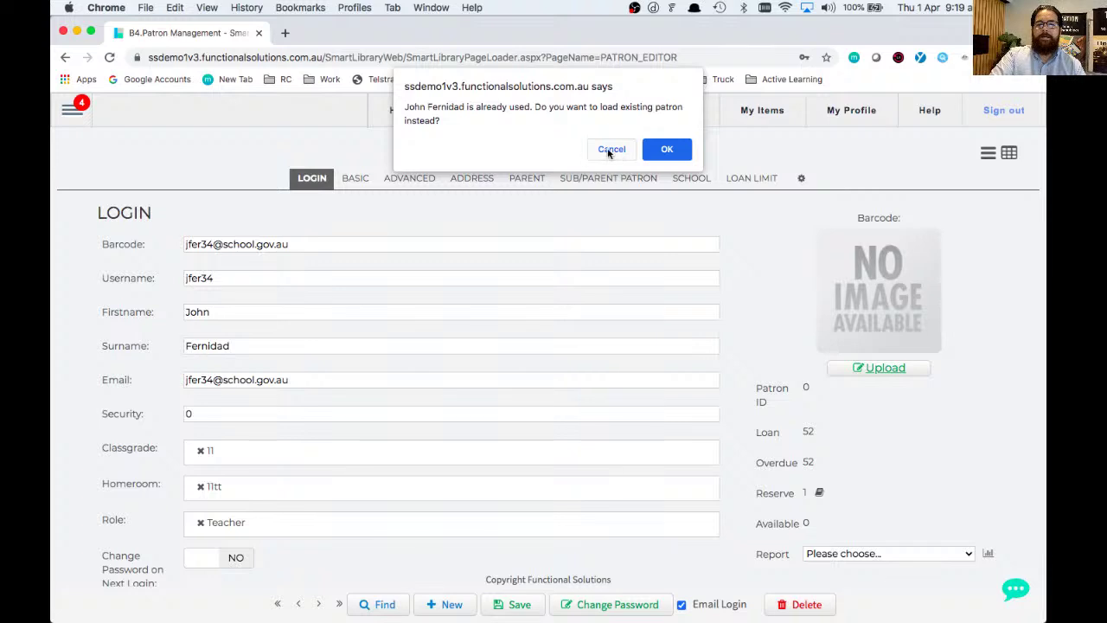
left_click(608, 149)
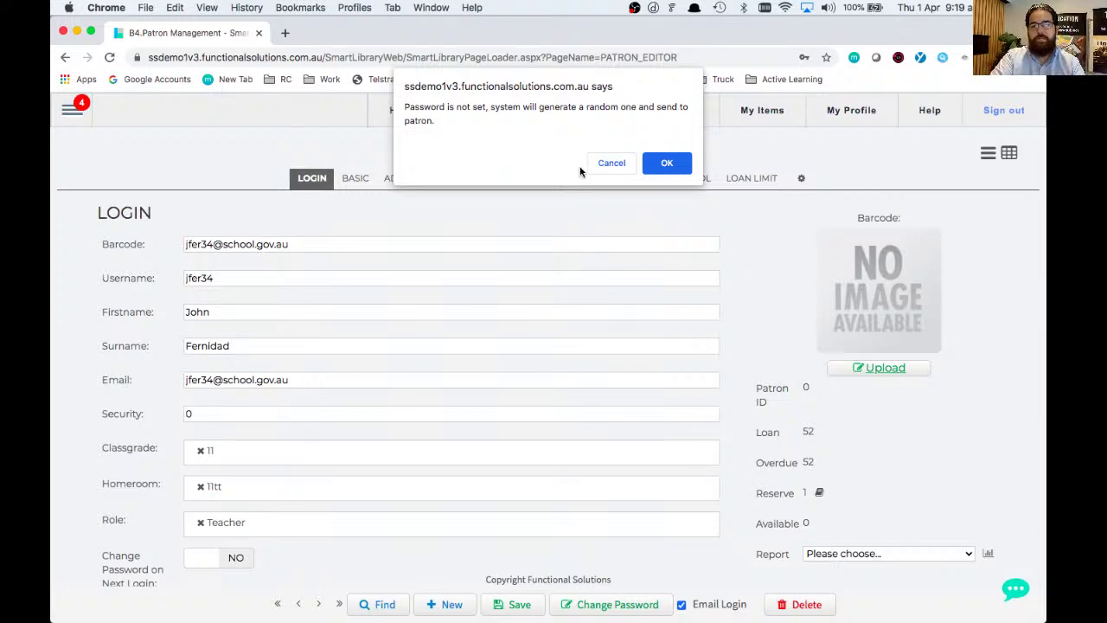
left_click(673, 164)
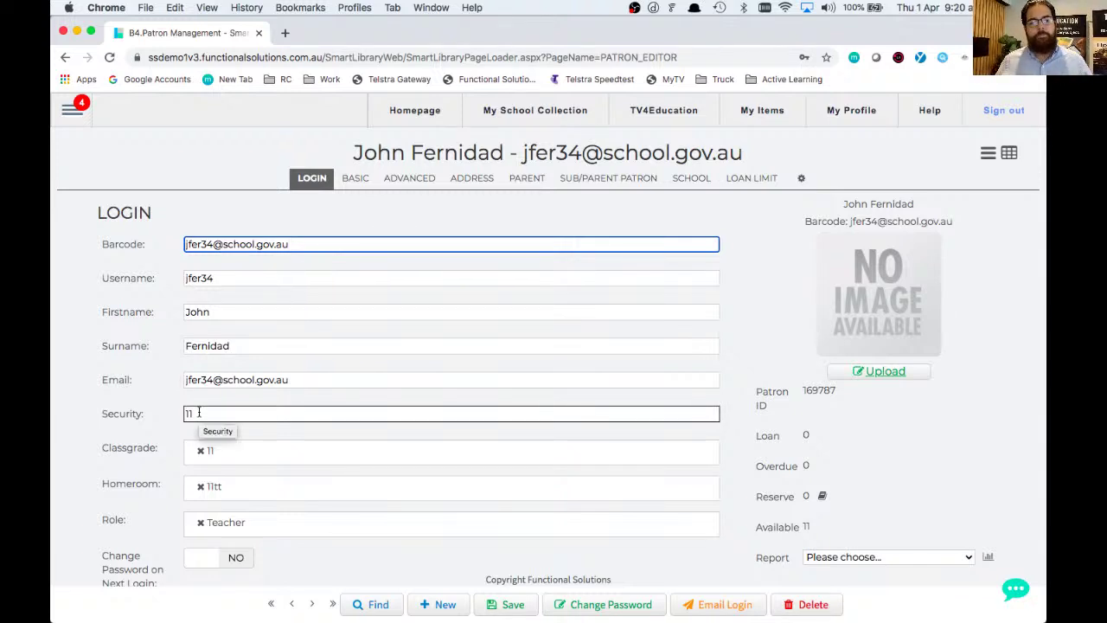
Replace the patron's existing surname with the new surname and save the patron record.
double_click(199, 347)
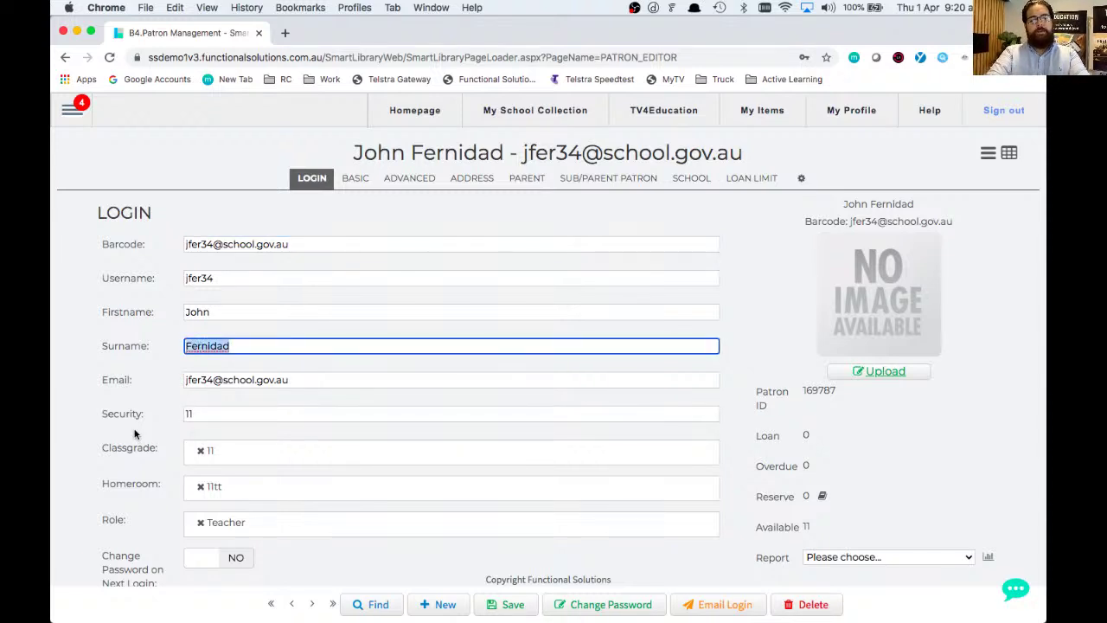
type("Smith")
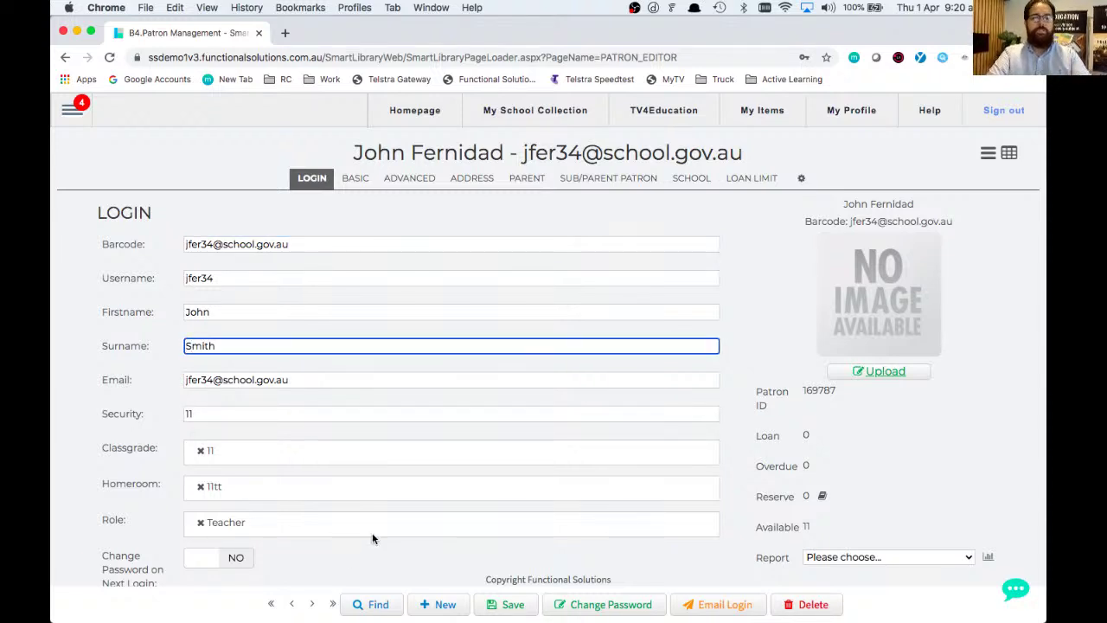
left_click(510, 607)
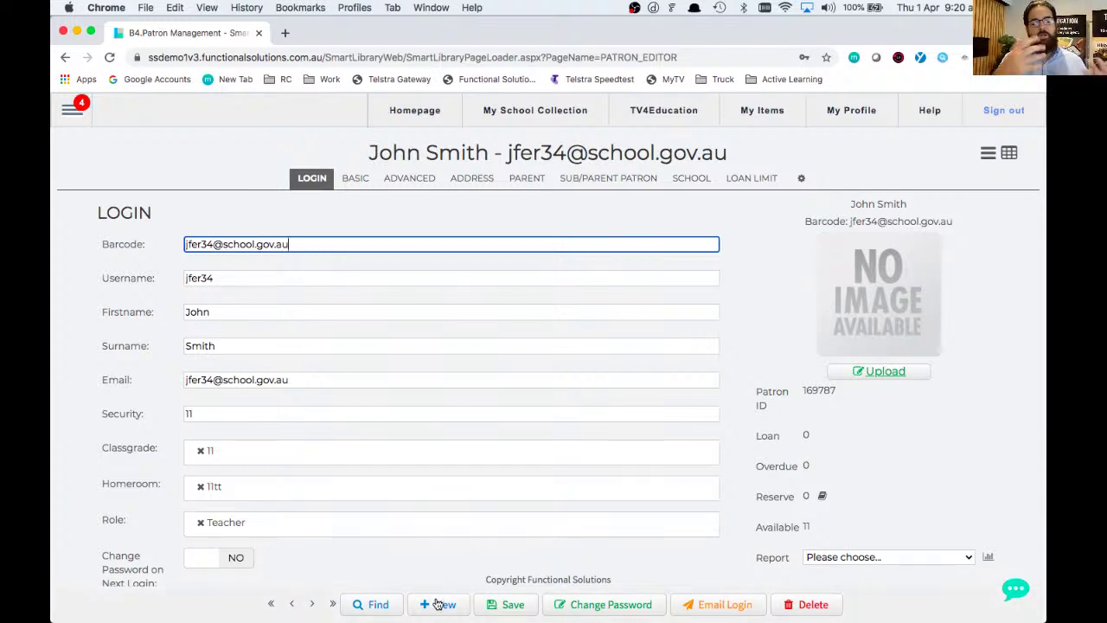
left_click(304, 380)
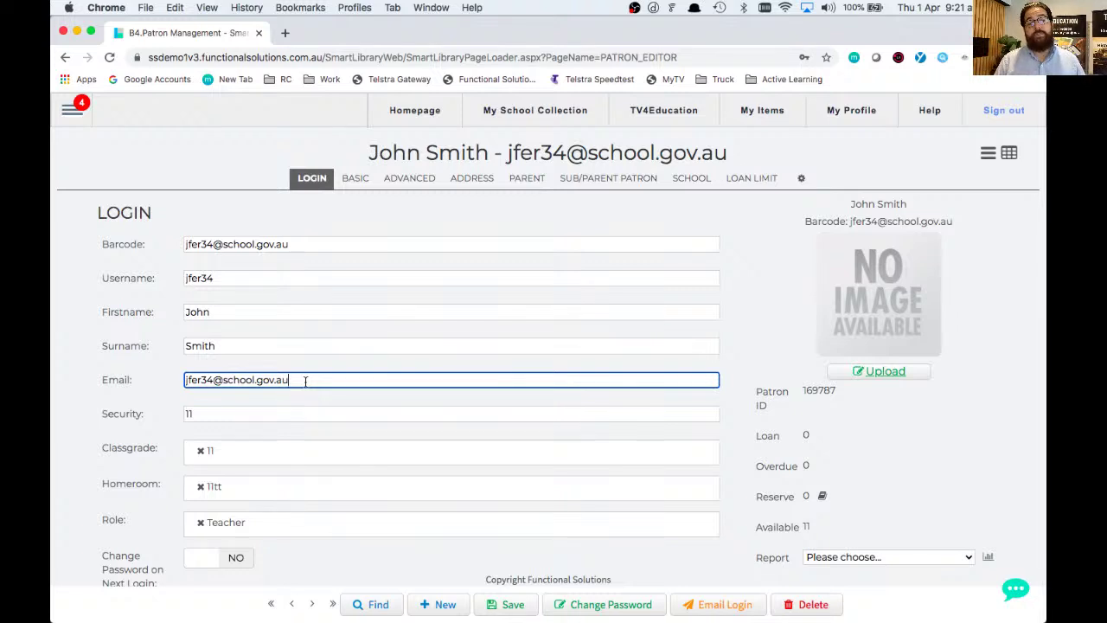
Delete the current patron record and its borrowing history, confirming the deletion.
left_click(365, 602)
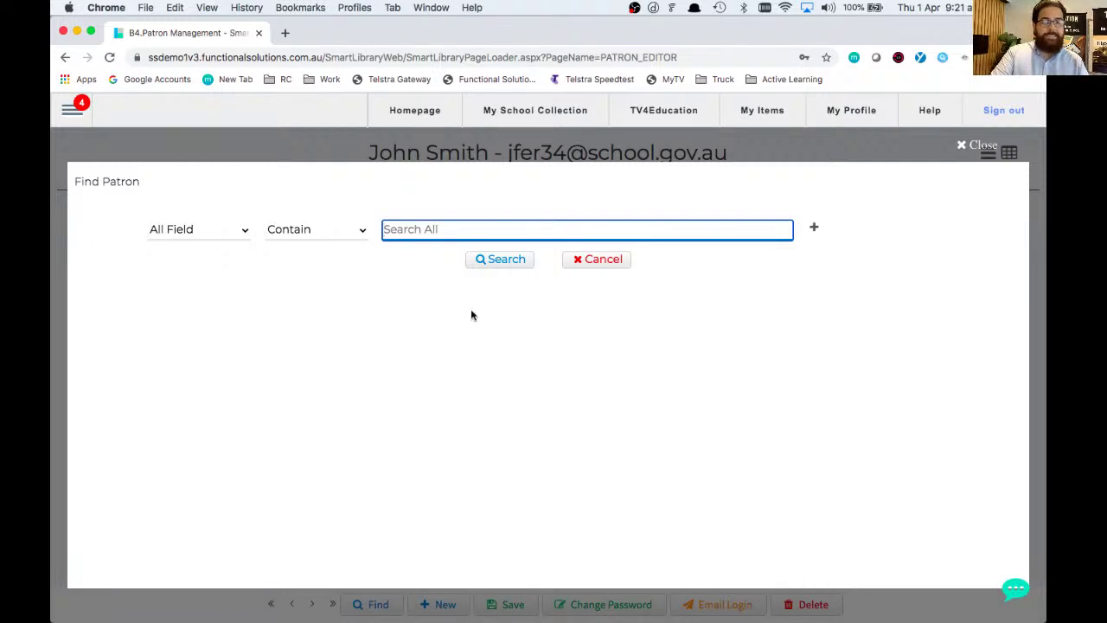
left_click(337, 155)
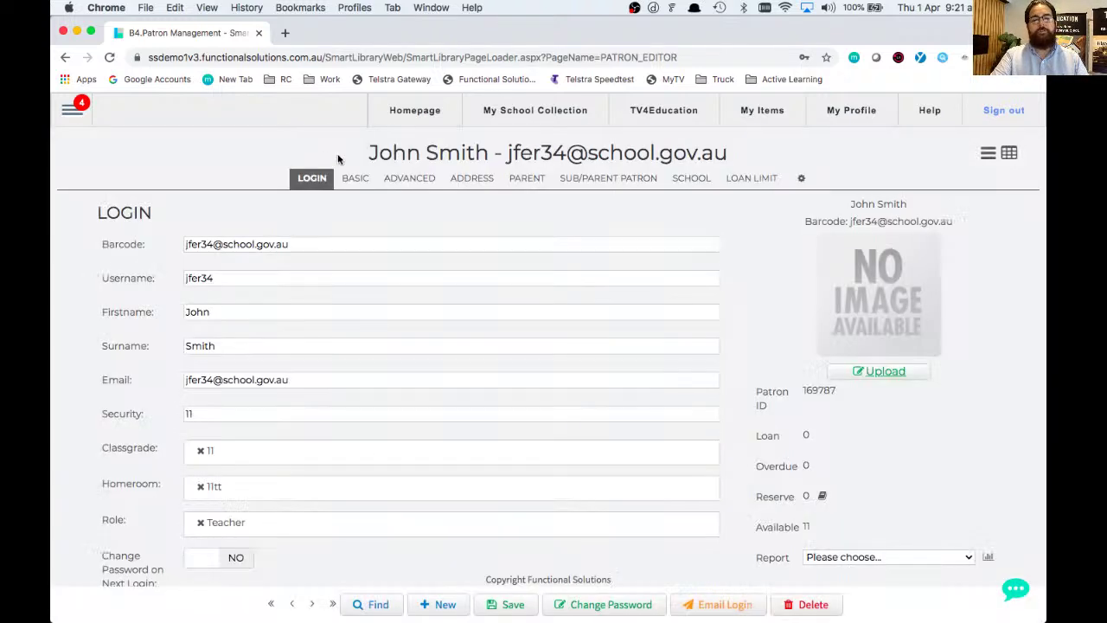
left_click(815, 607)
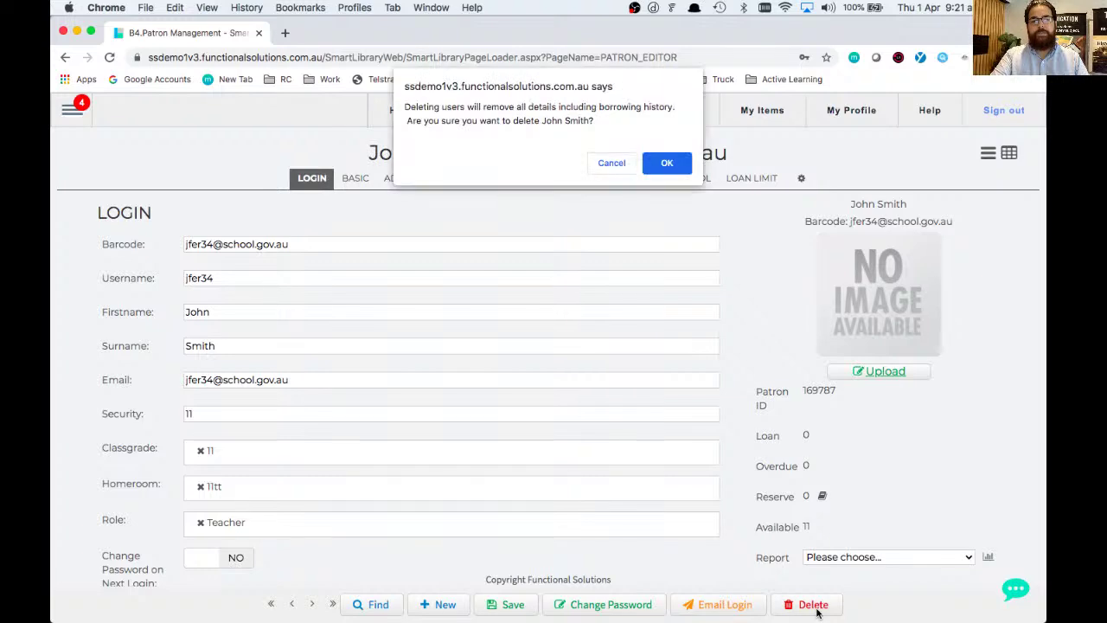
left_click(667, 166)
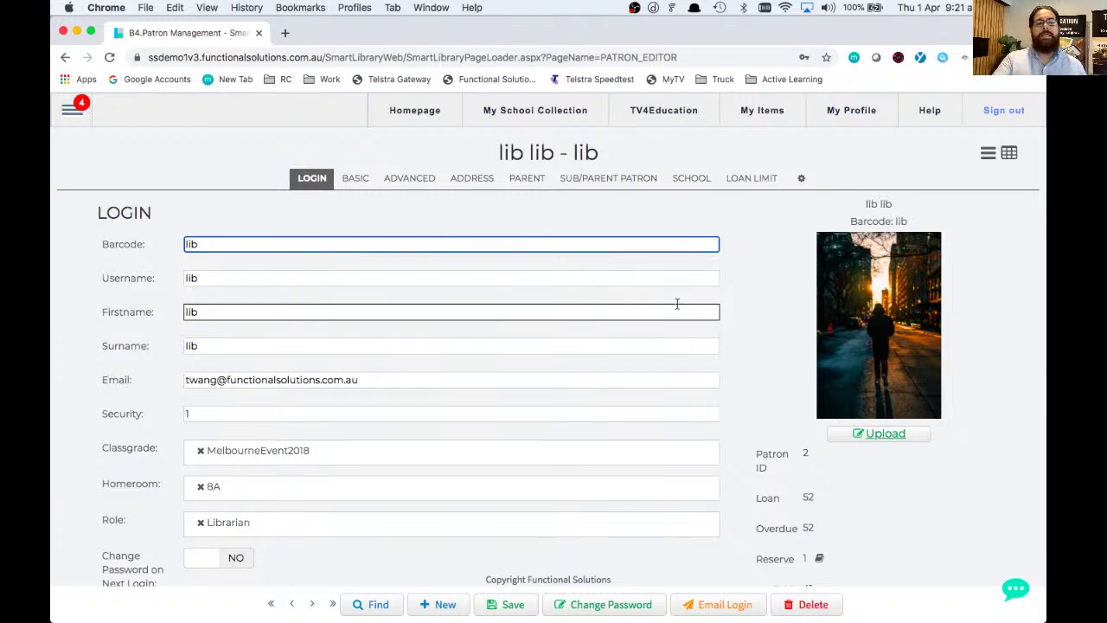
Open the School's Collection search page from the main menu's Search submenu.
left_click(73, 109)
mouse_move(90, 261)
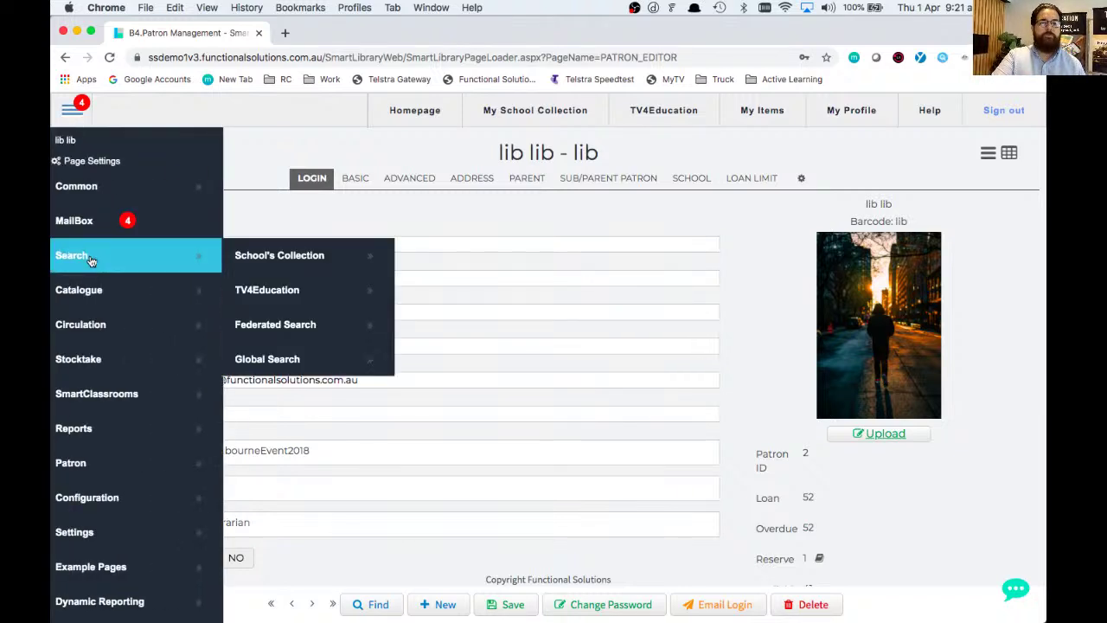
left_click(280, 258)
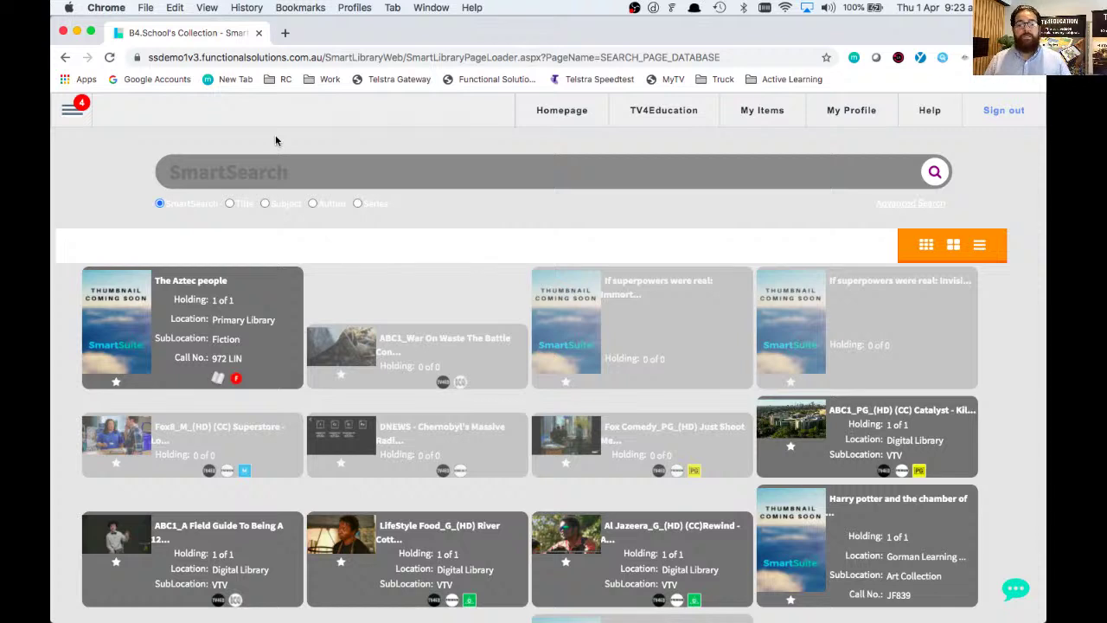
Open the TV4Education video portal from the main menu's Search submenu.
left_click(74, 111)
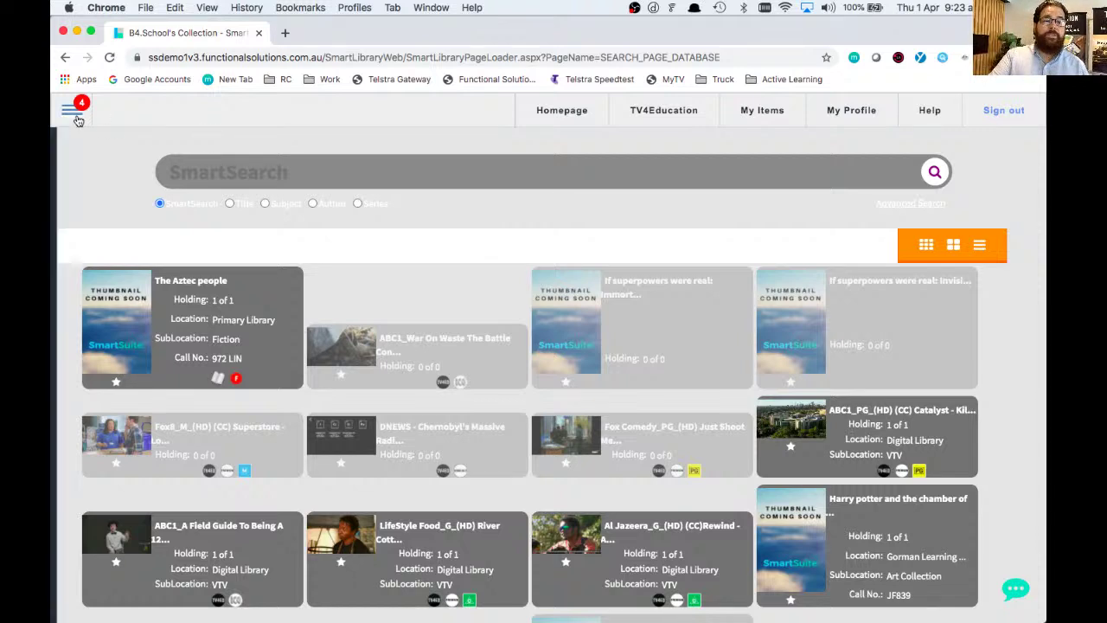
mouse_move(111, 262)
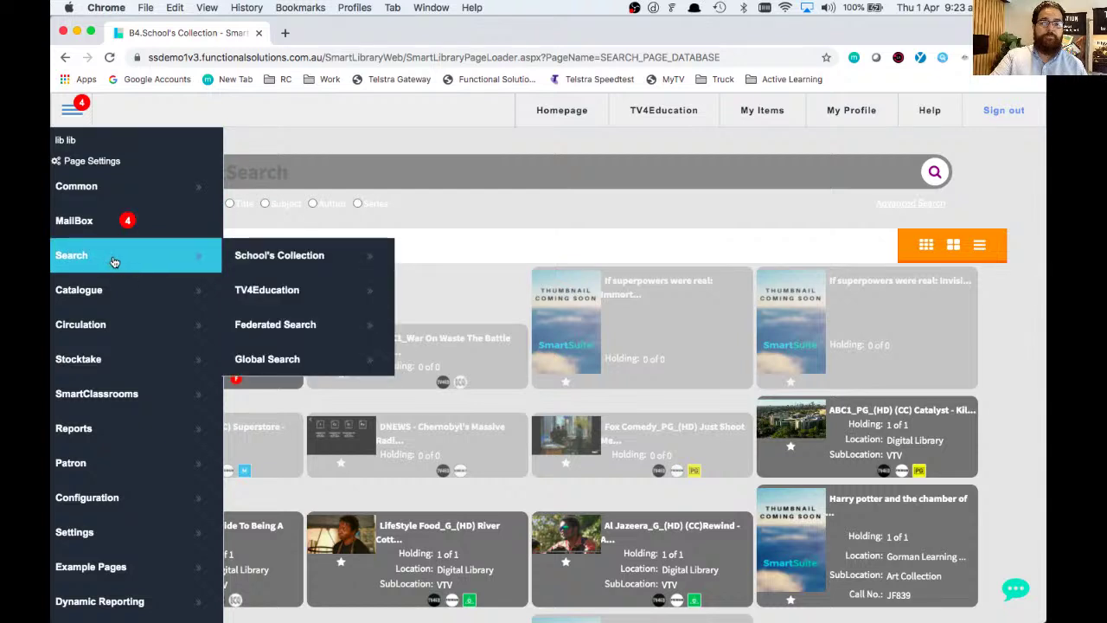
left_click(263, 295)
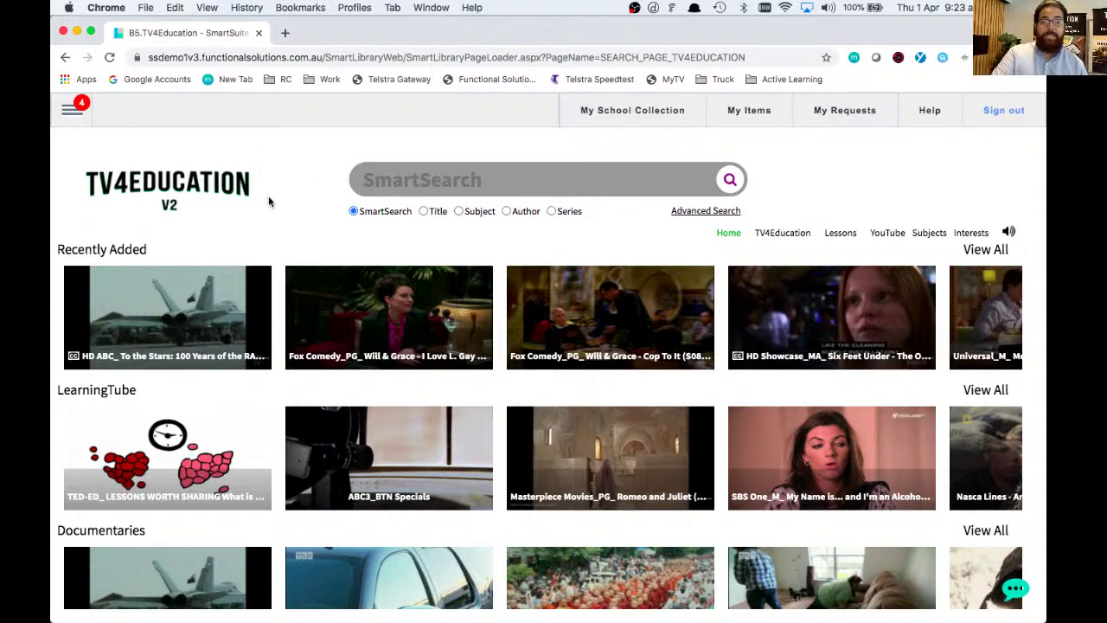
left_click(73, 107)
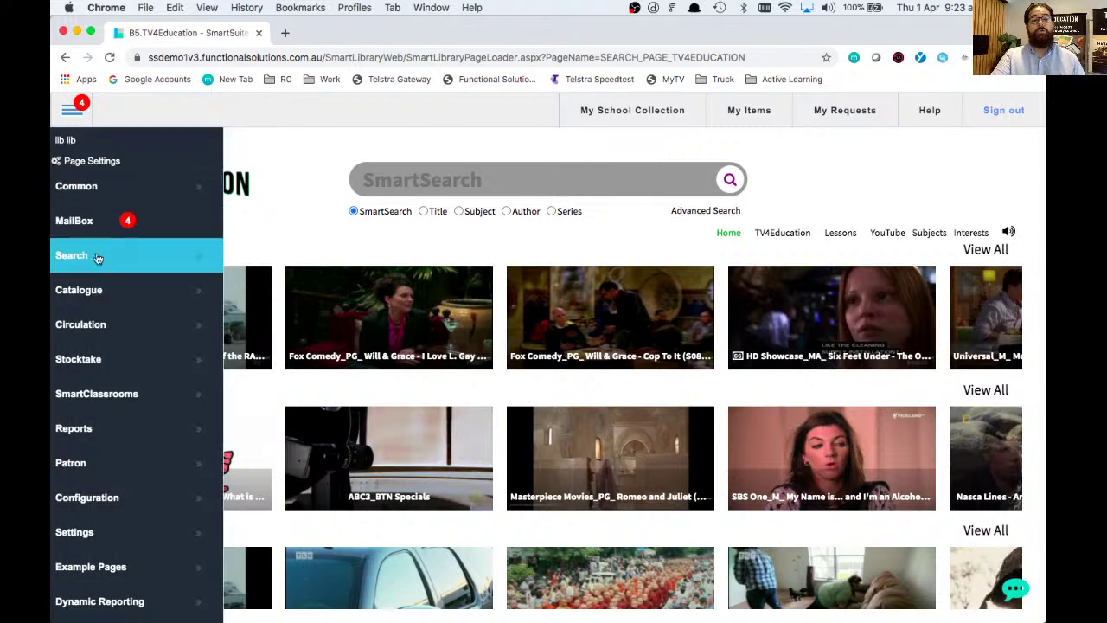
mouse_move(109, 262)
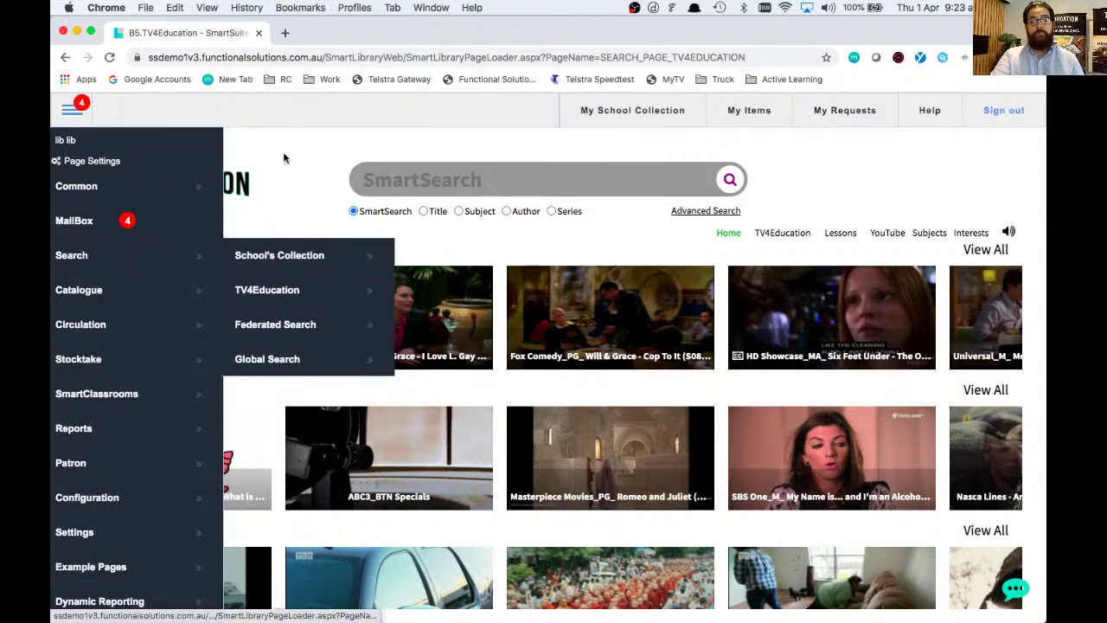
left_click(290, 150)
left_click(327, 53)
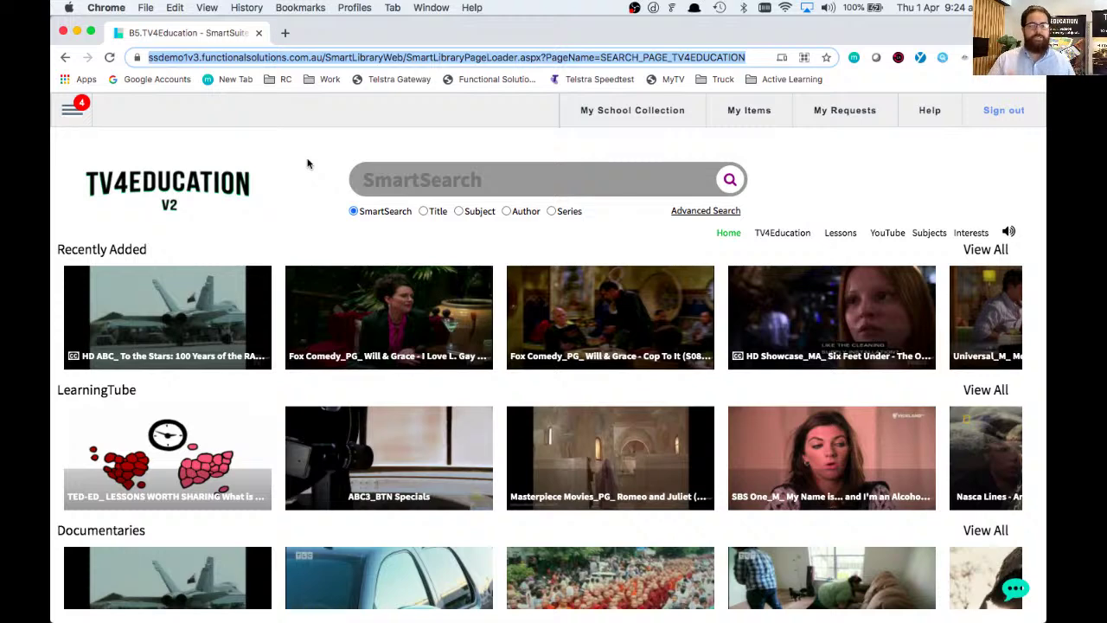
scroll(273, 289, "down", 3)
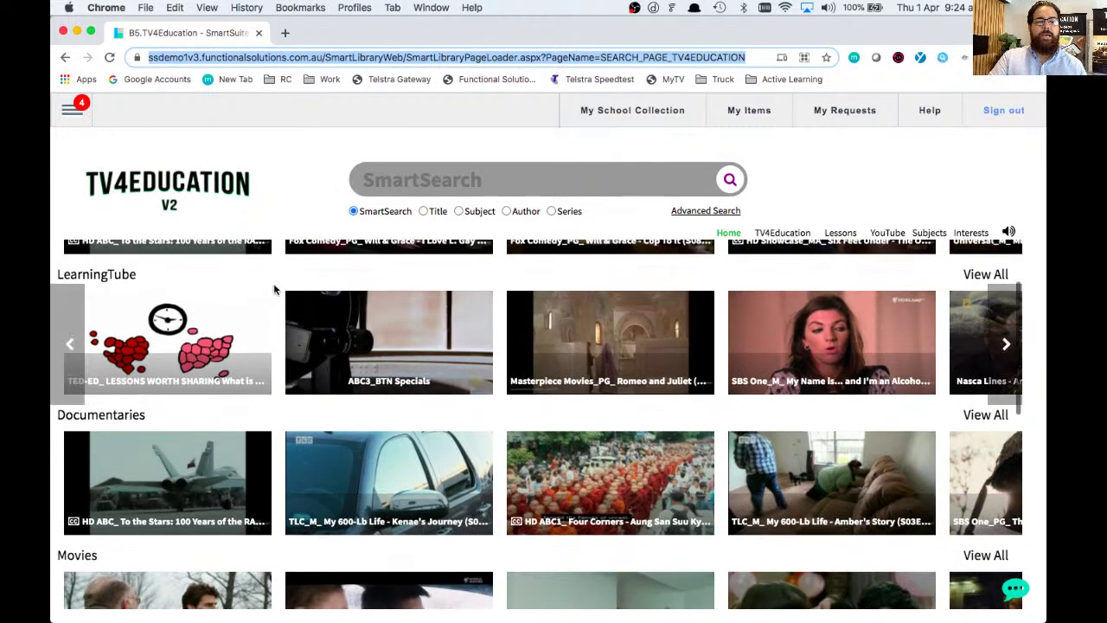
scroll(277, 278, "down", 1)
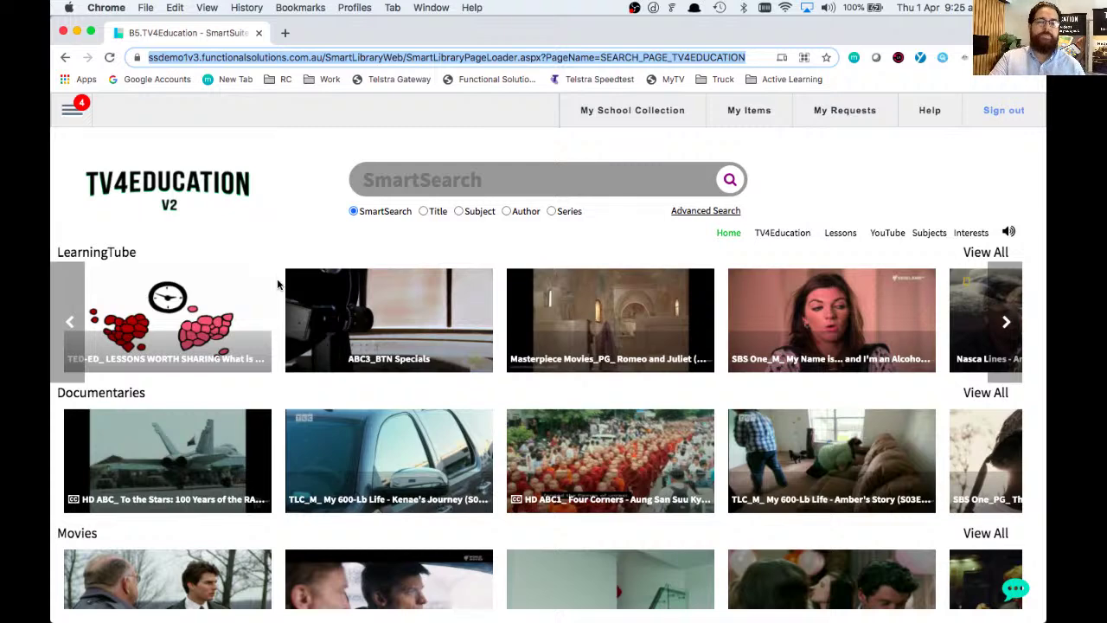
left_click(277, 284)
scroll(278, 285, "down", 5)
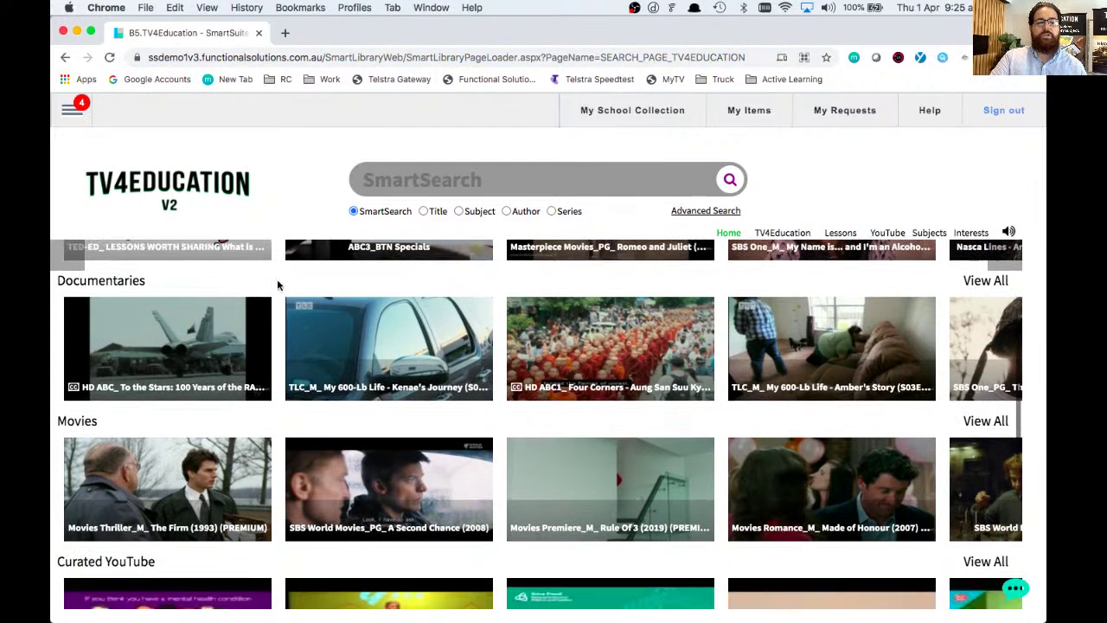
scroll(277, 284, "up", 6)
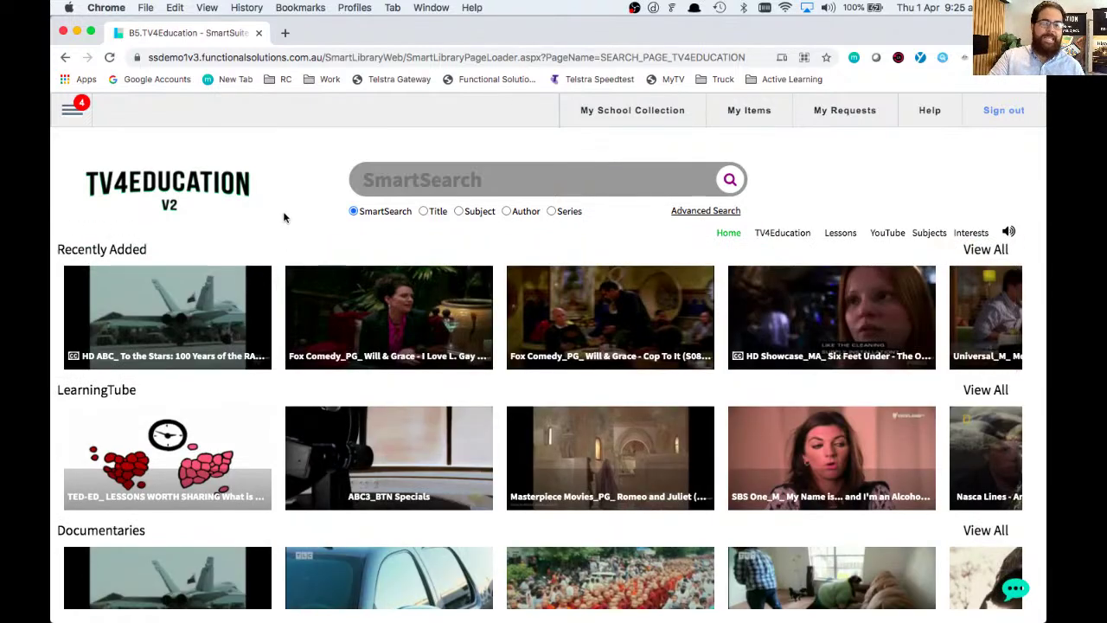
mouse_move(200, 325)
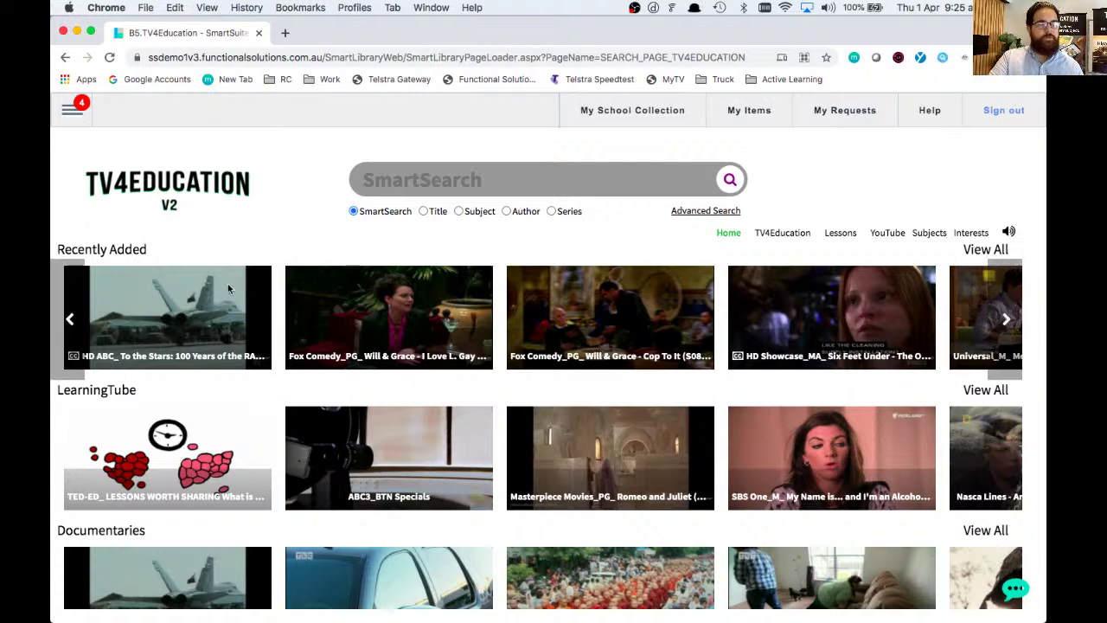
Play 'To the Stars: 100 Years of the RAAF', view its details, then list same-subject videos.
left_click(200, 322)
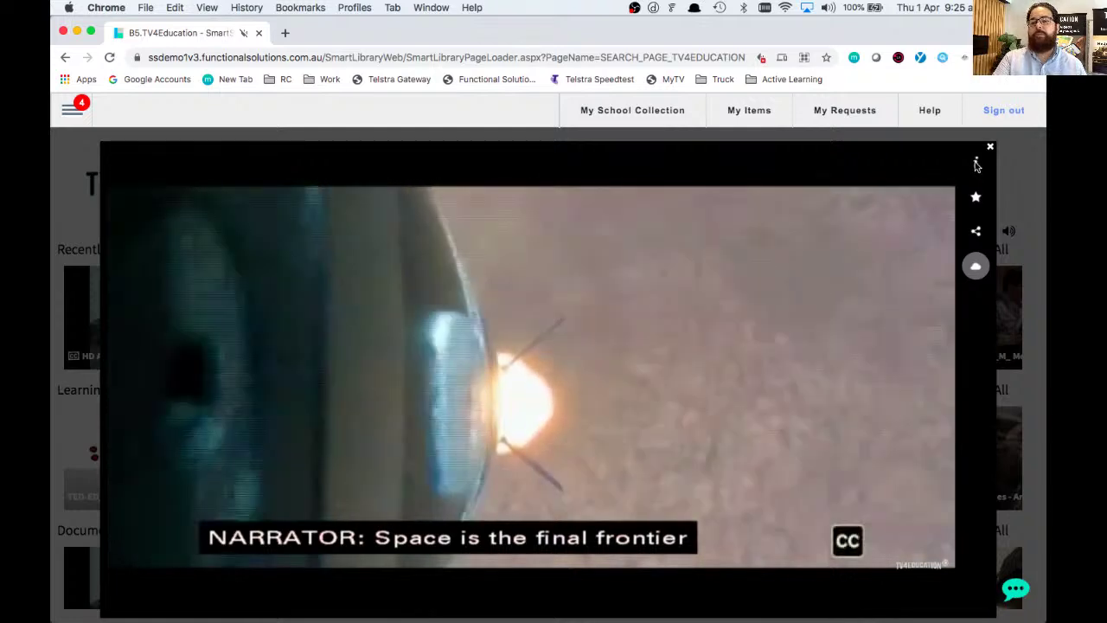
left_click(977, 164)
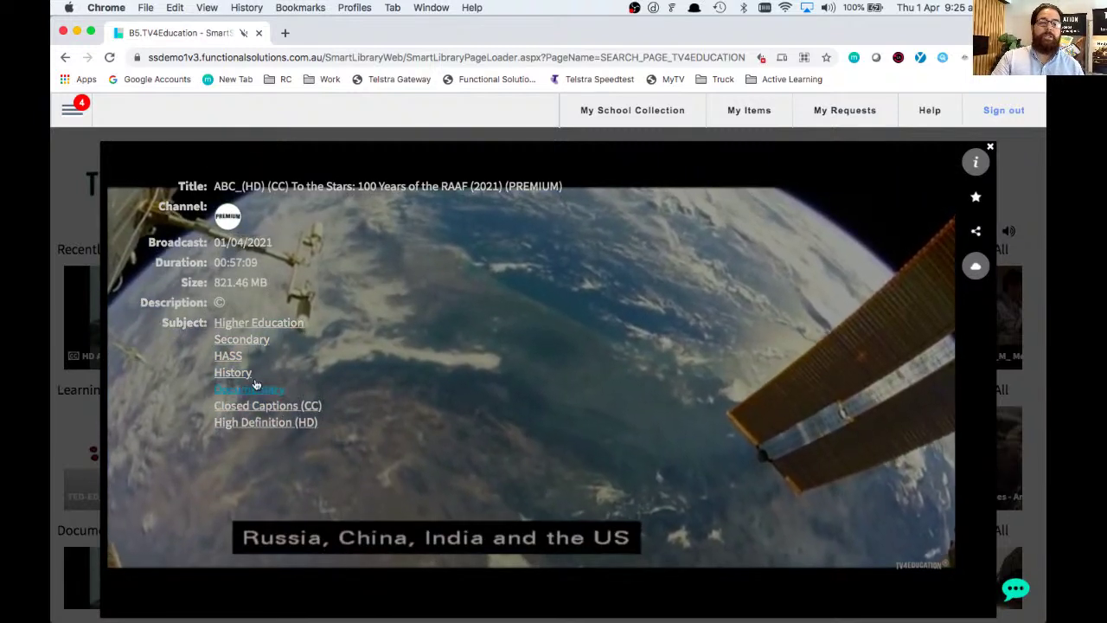
left_click(228, 361)
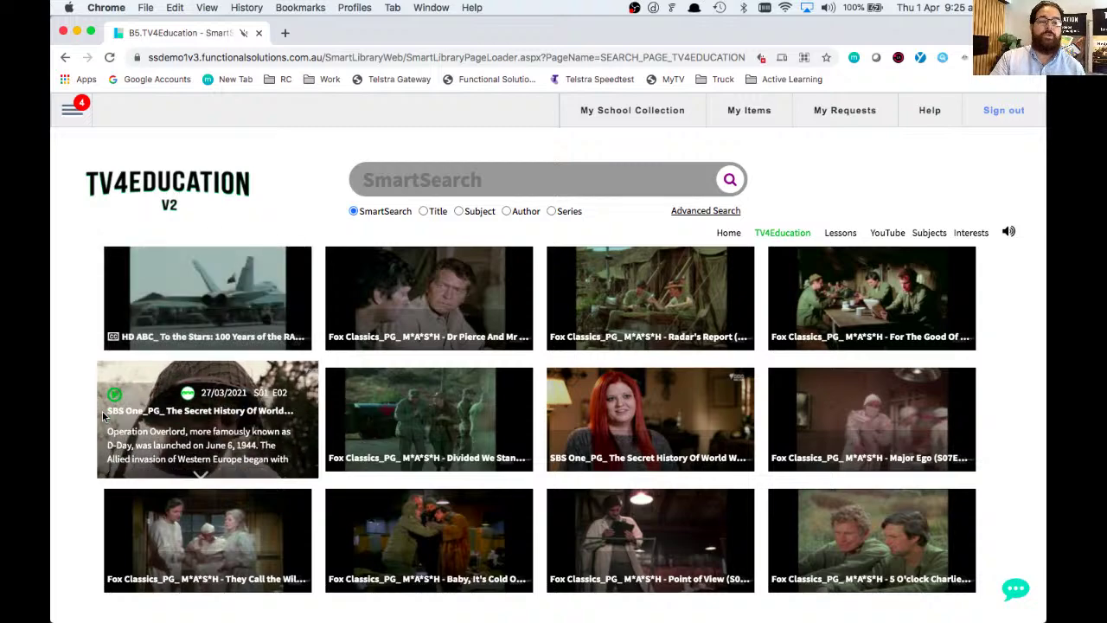
scroll(108, 416, "down", 3)
scroll(104, 418, "down", 4)
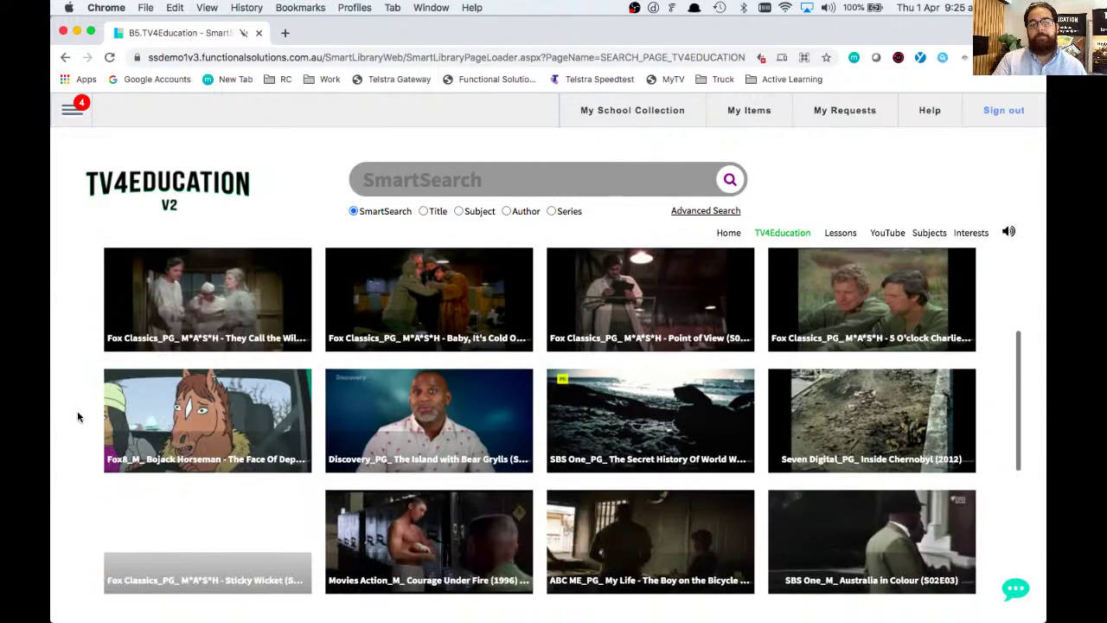
scroll(77, 417, "down", 5)
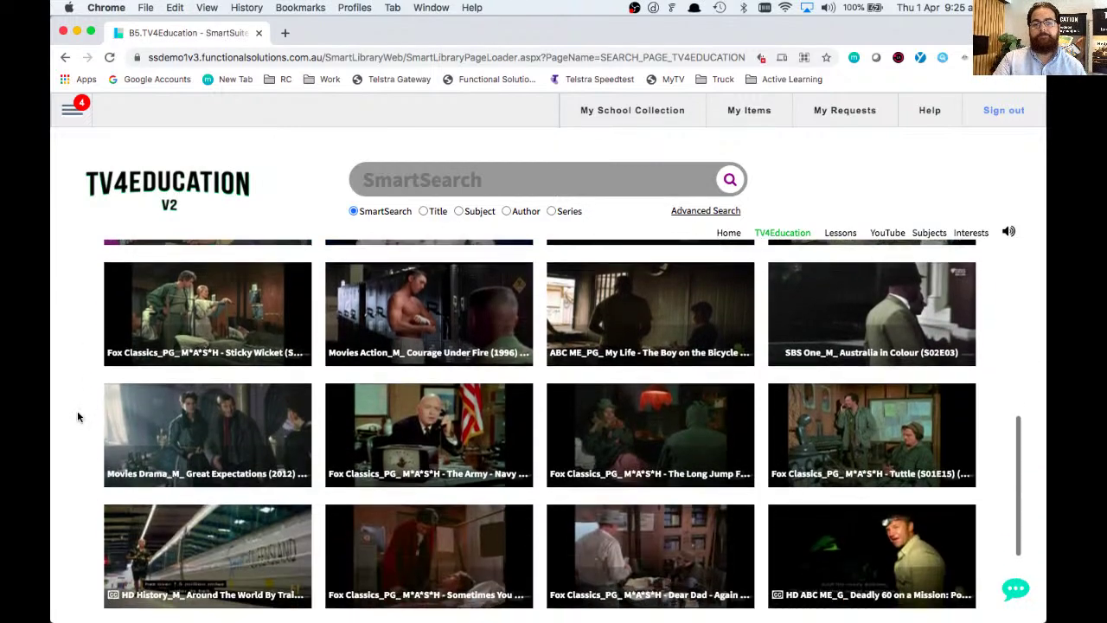
scroll(77, 417, "down", 3)
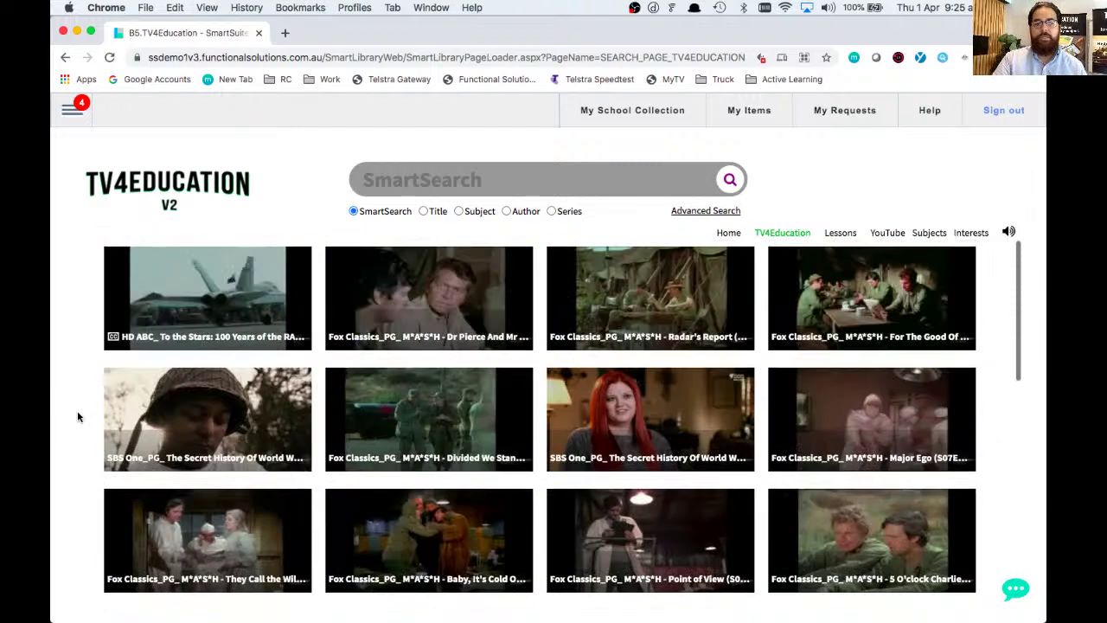
Open the RAAF documentary from the results and add it to My Items.
left_click(169, 283)
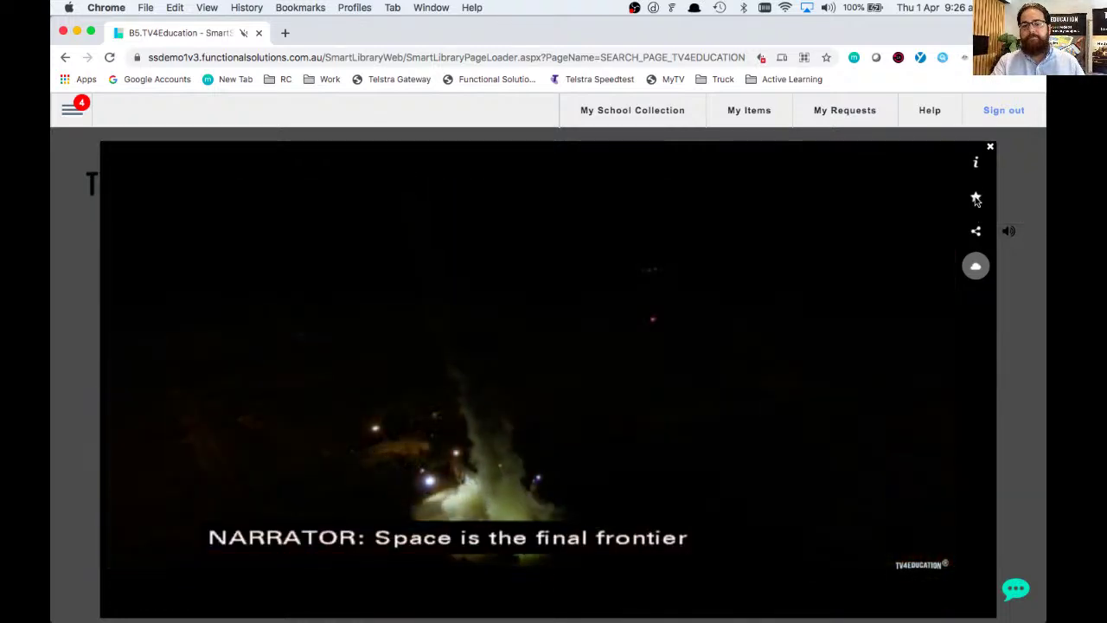
left_click(975, 198)
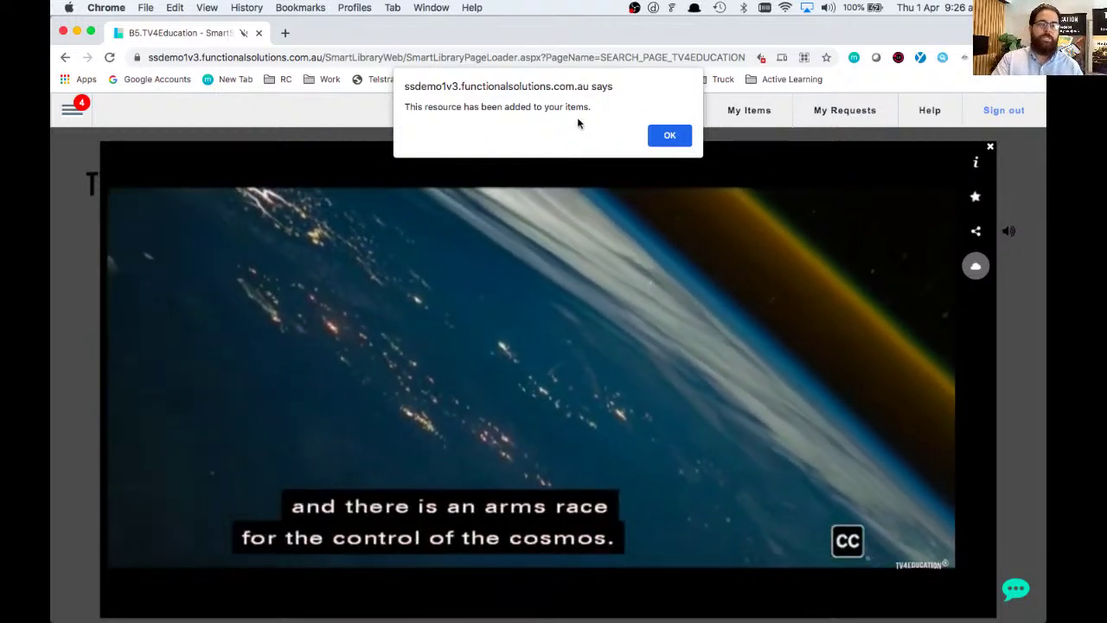
left_click(669, 138)
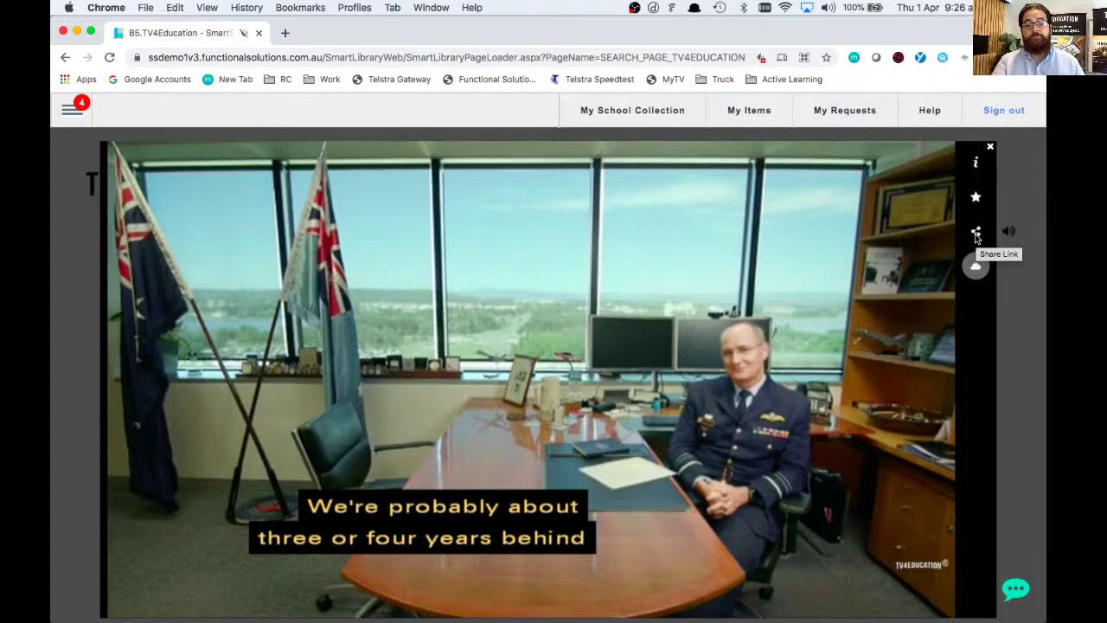
Open the video's share options and share it with class 11.
left_click(975, 233)
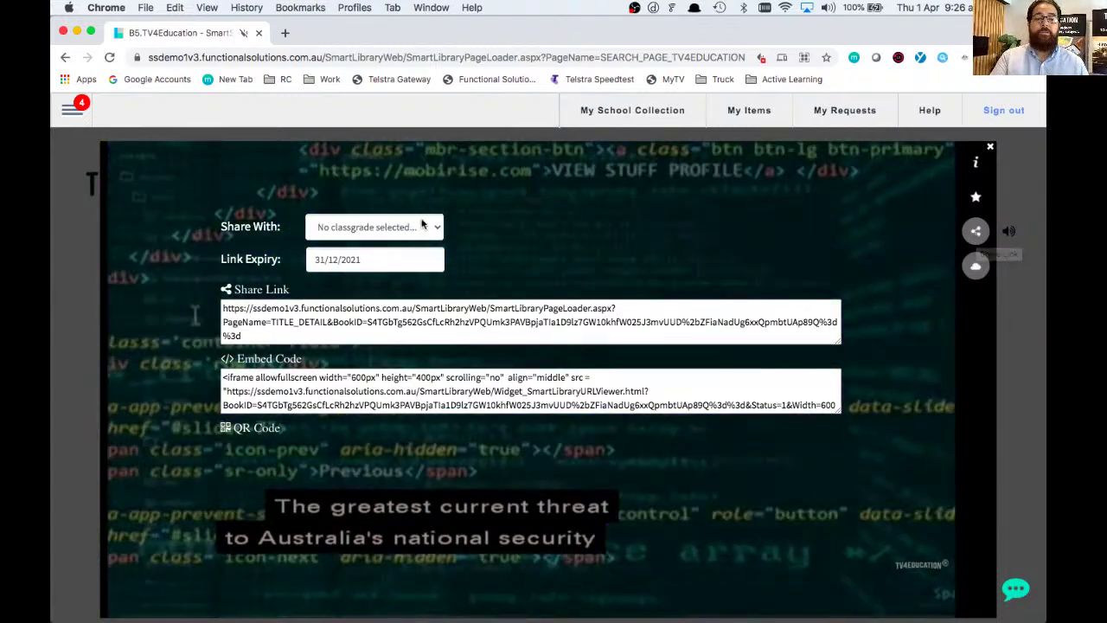
left_click(372, 227)
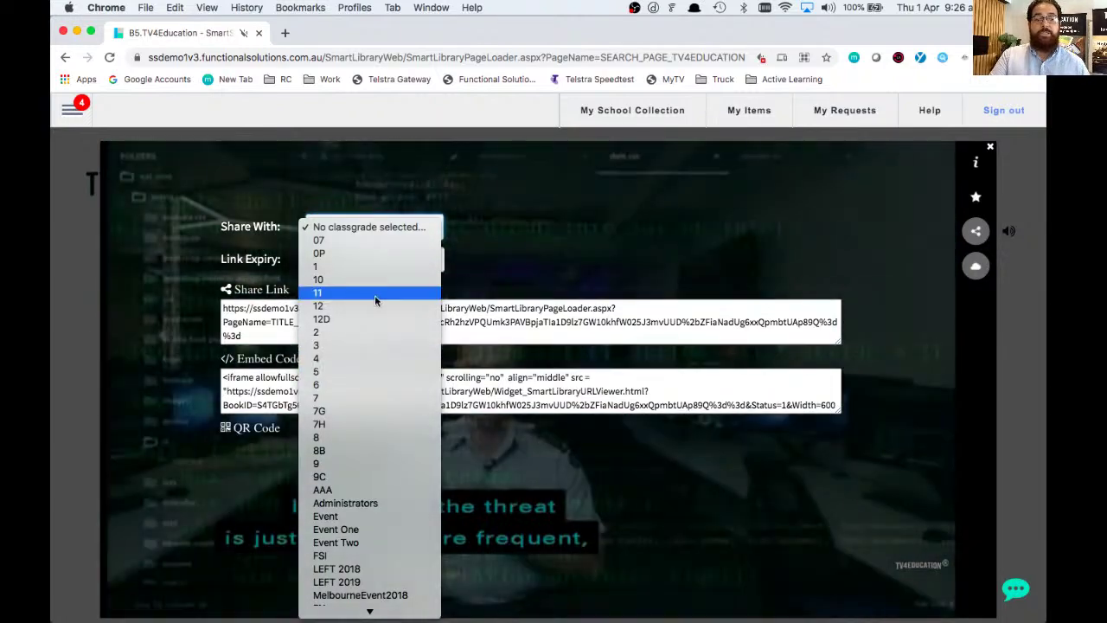
left_click(374, 295)
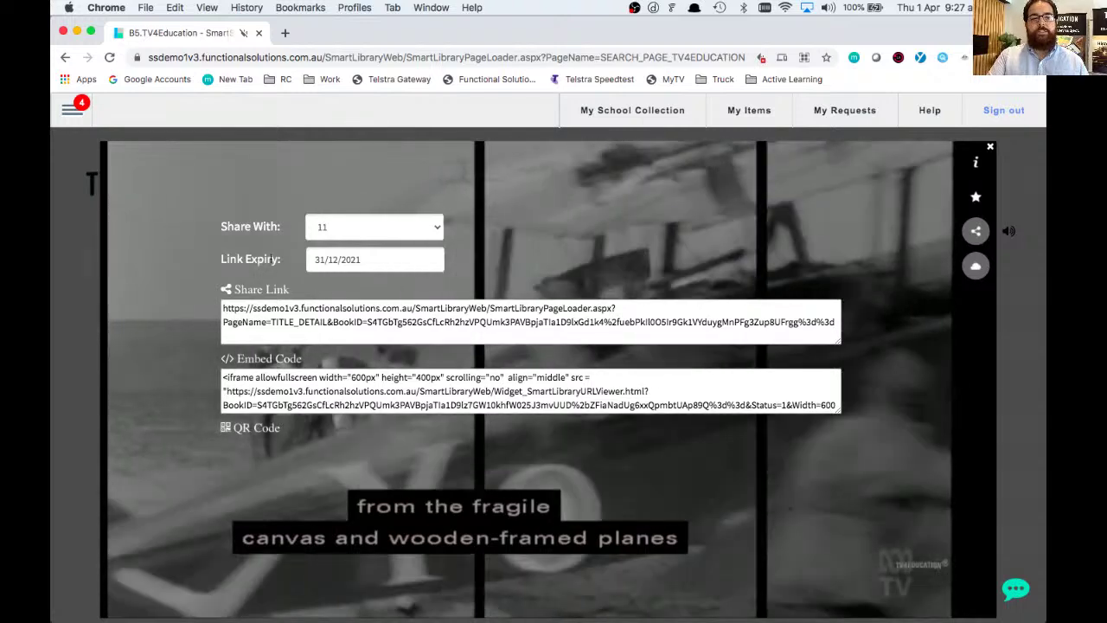
Set the share link to expire on 2 June 2021.
left_click(337, 259)
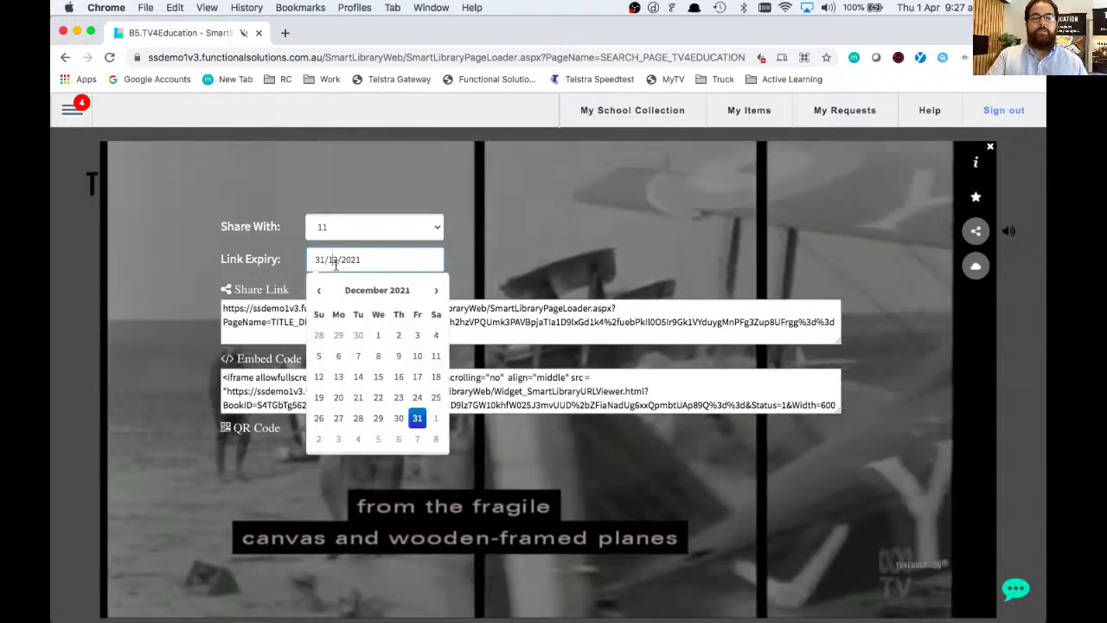
left_click(318, 291)
left_click(318, 290)
left_click(318, 290)
left_click(318, 291)
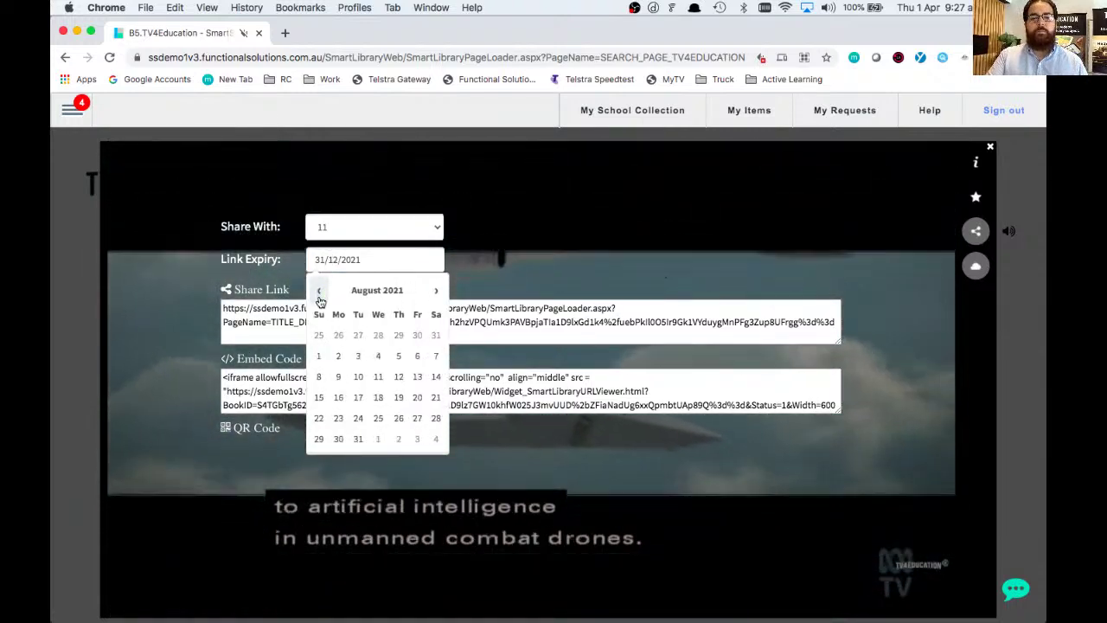
left_click(319, 290)
left_click(318, 290)
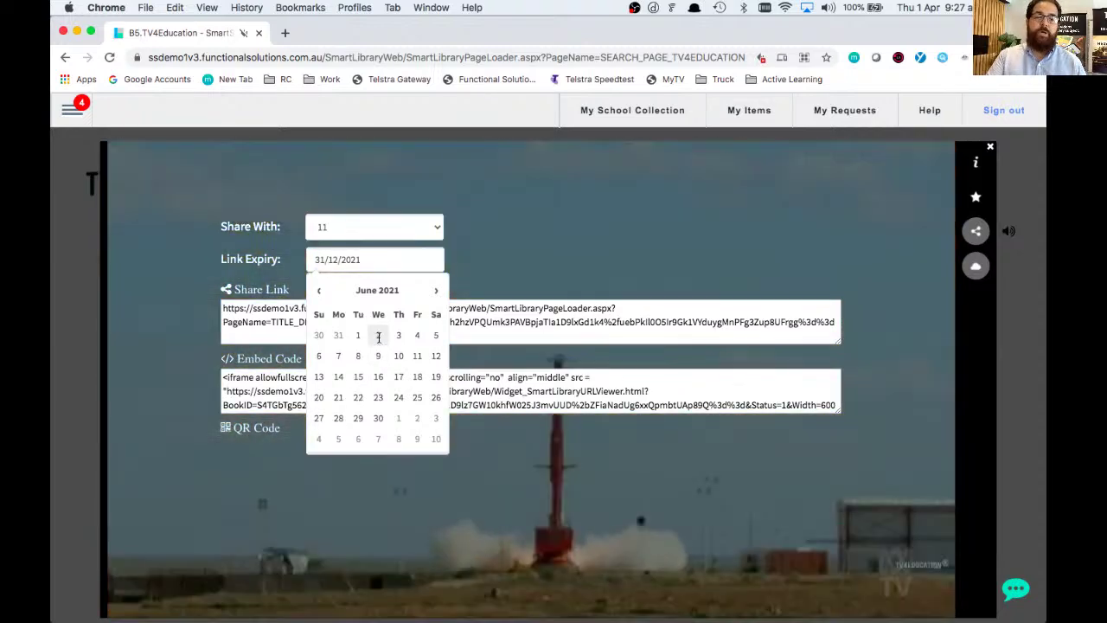
left_click(378, 336)
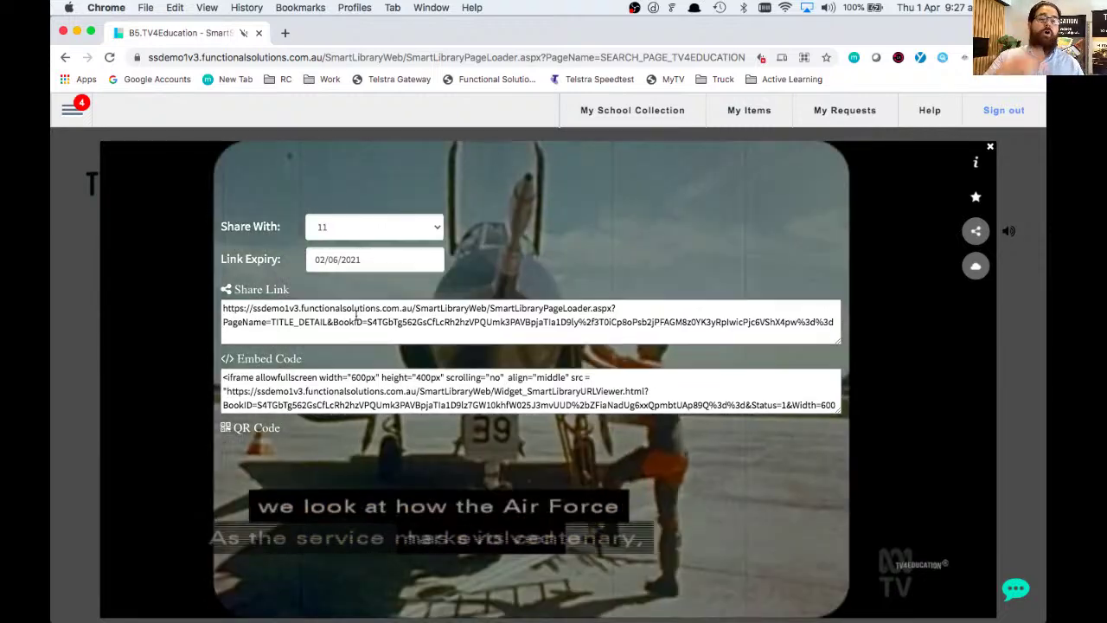
Select the share link and embed code, show the QR code, then close the player.
left_click(334, 321)
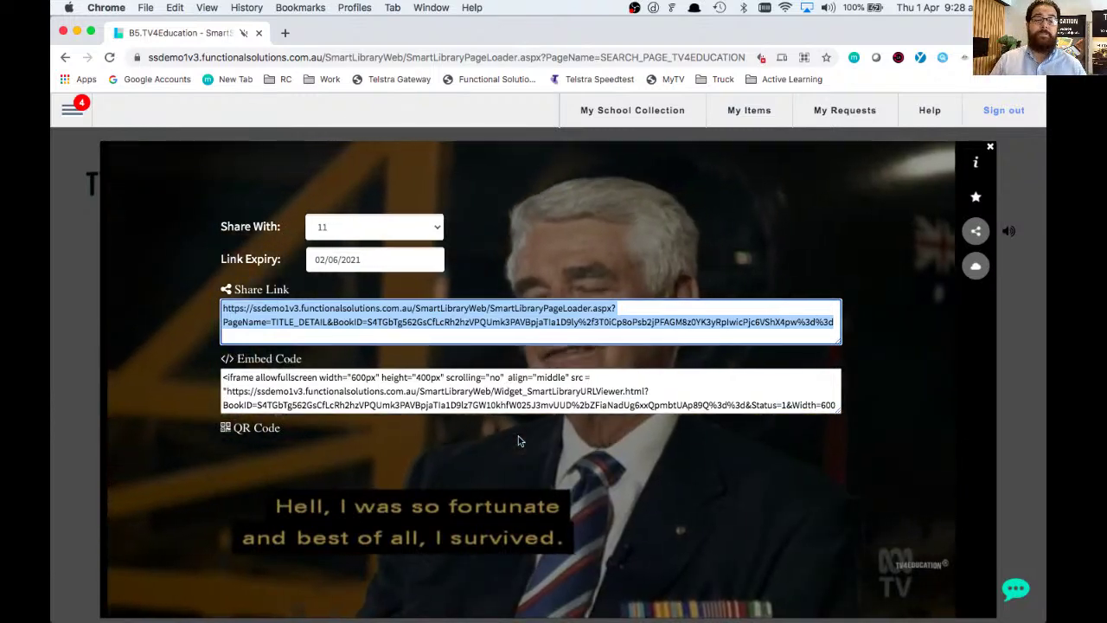
left_click(447, 396)
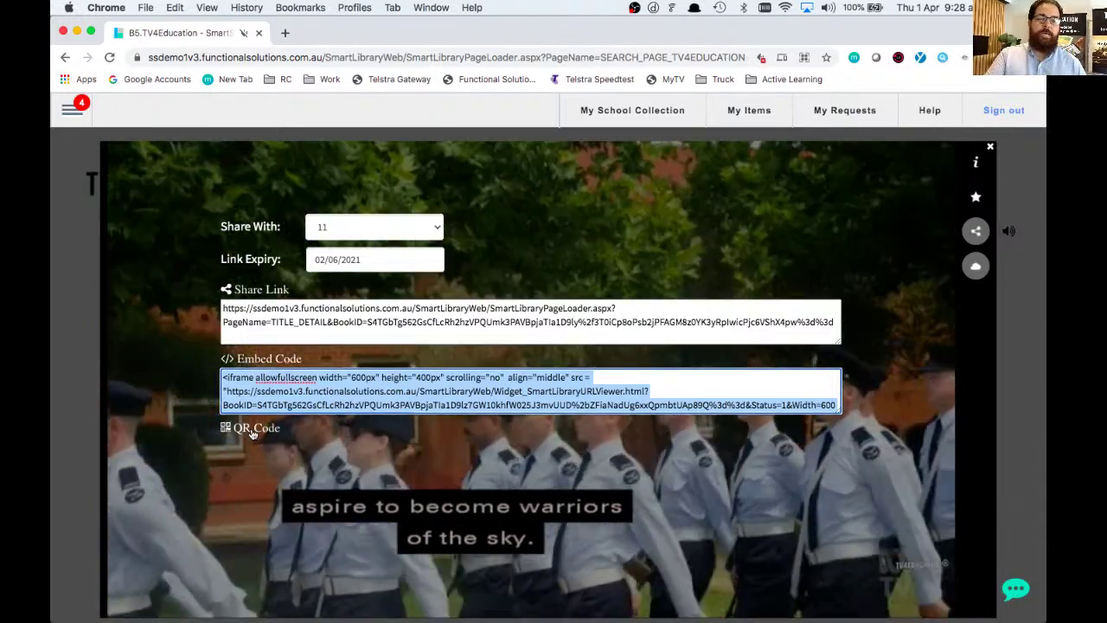
left_click(252, 430)
scroll(531, 523, "down", 1)
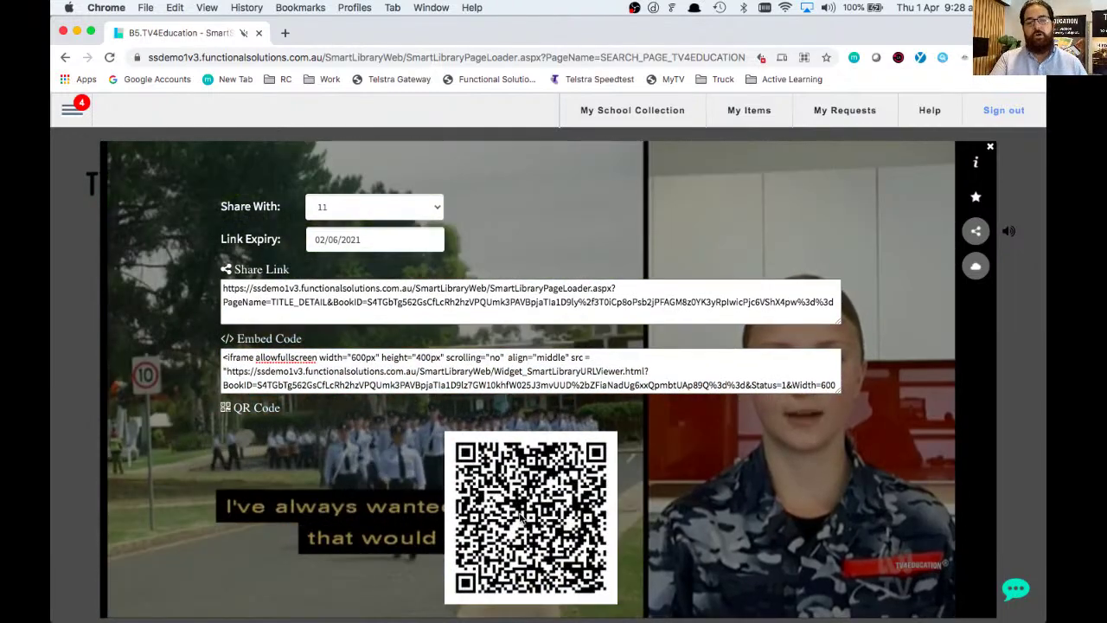
right_click(521, 513)
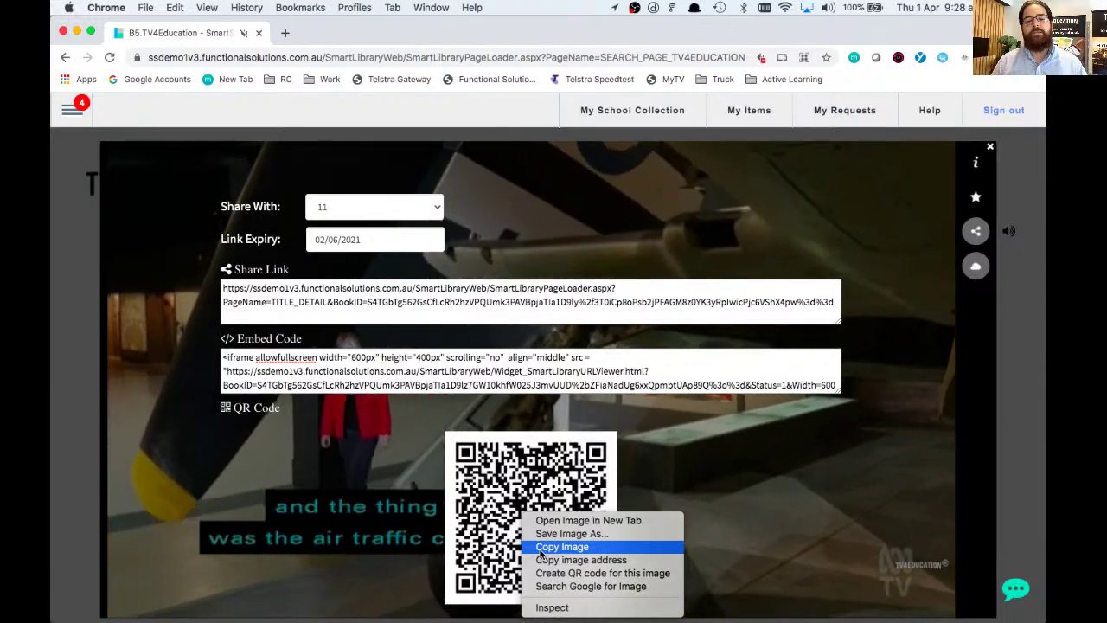
left_click(848, 220)
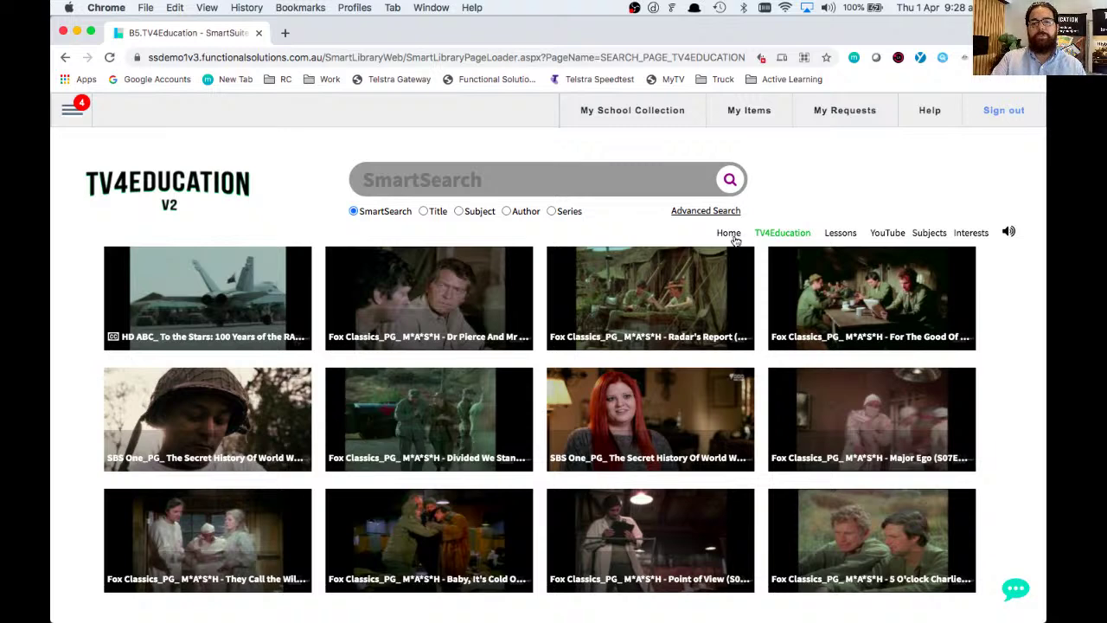
Return to the TV4Education Home view and enter 'science' in the SmartSearch box.
left_click(727, 234)
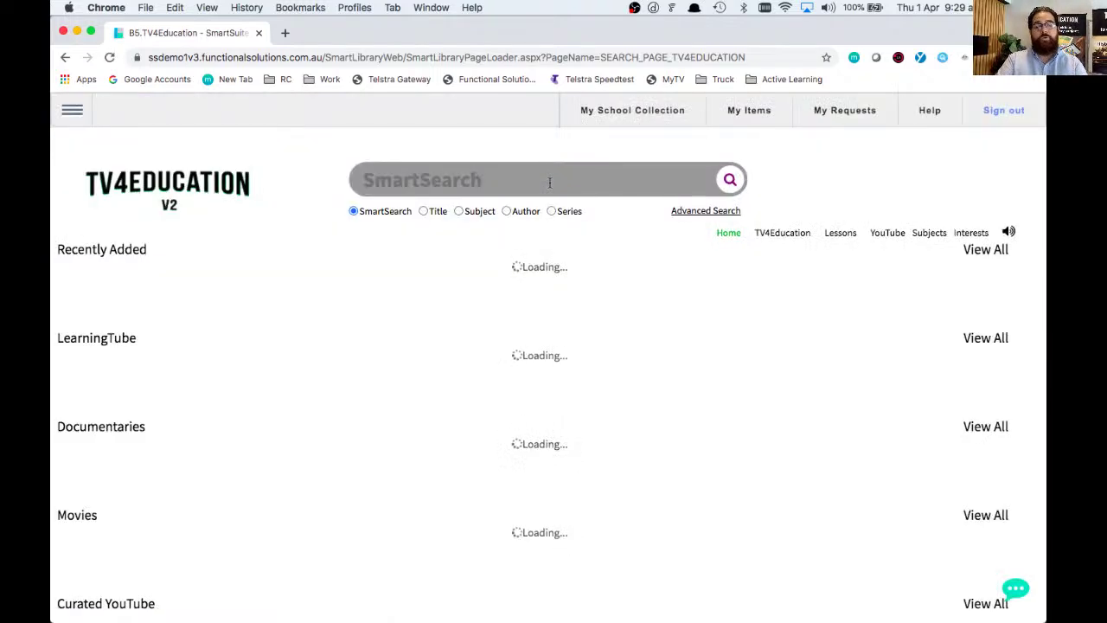
left_click(549, 182)
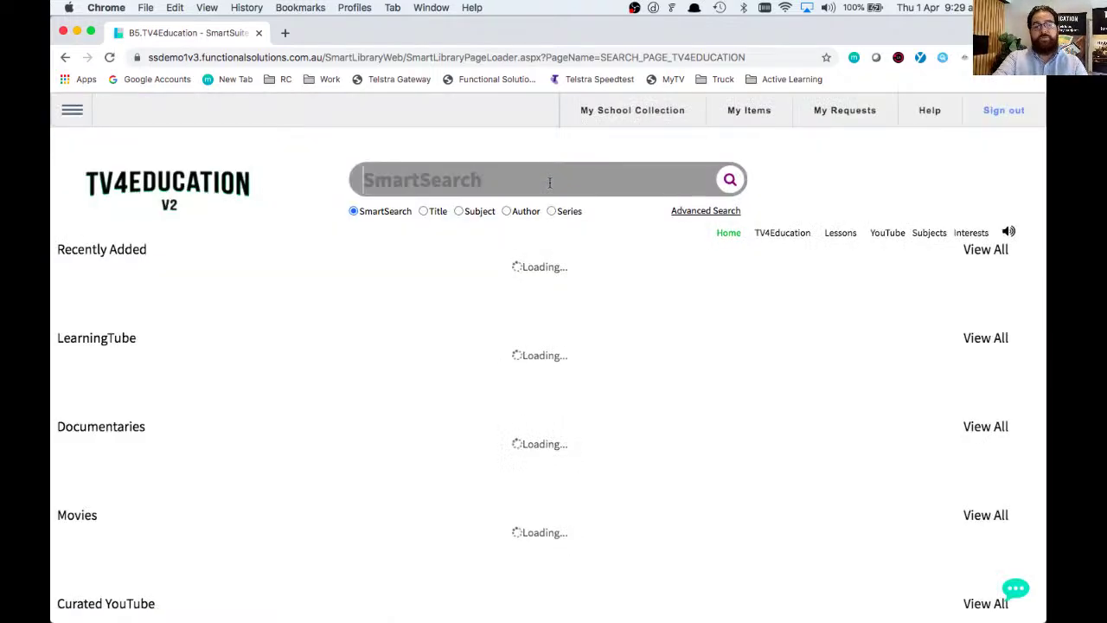
type("scienc")
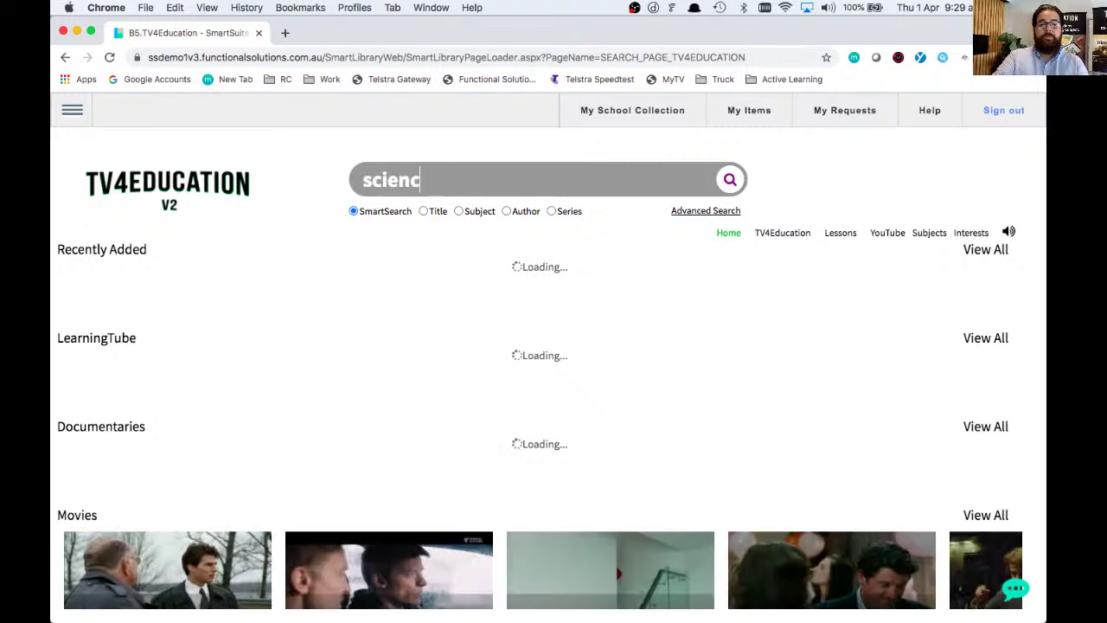
type("e")
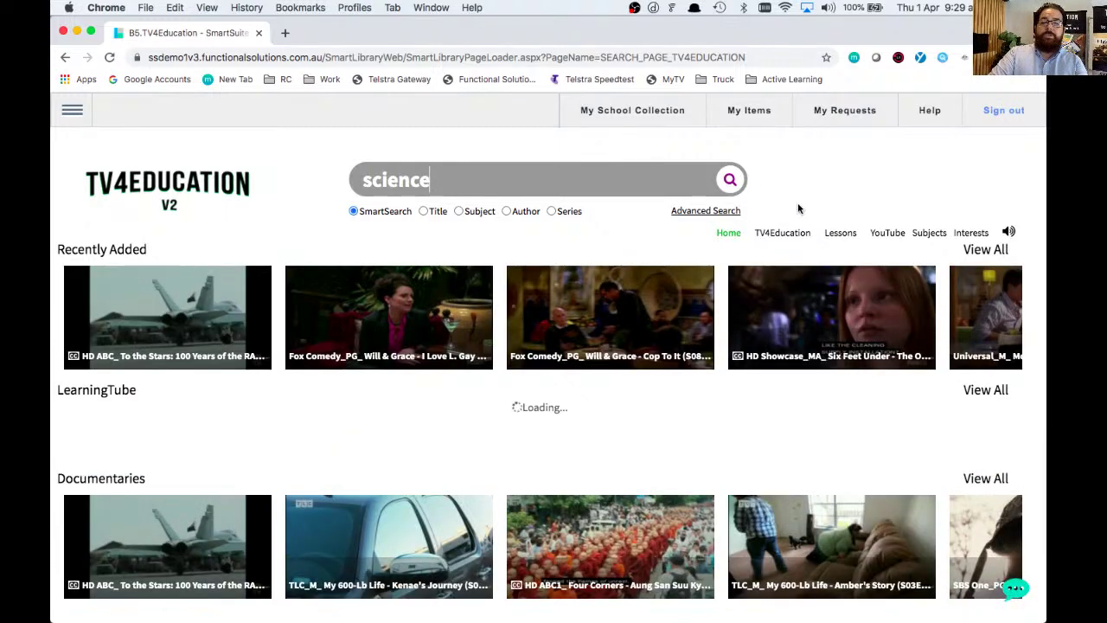
Browse the 'science' results among TV4Education videos.
left_click(781, 233)
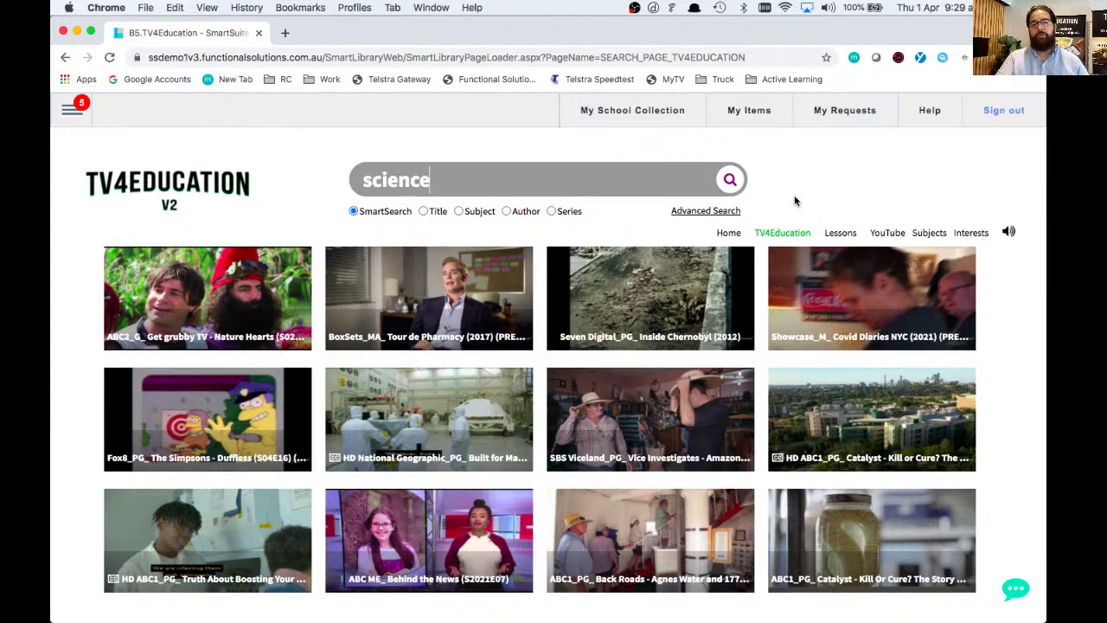
scroll(869, 519, "down", 3)
scroll(724, 395, "down", 4)
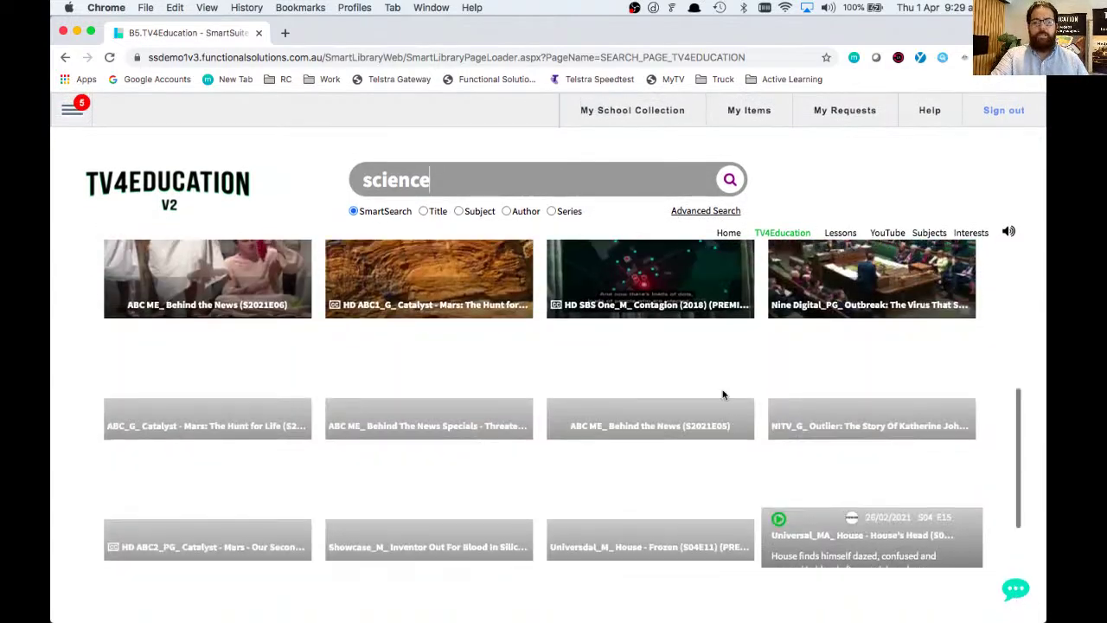
scroll(722, 377, "up", 6)
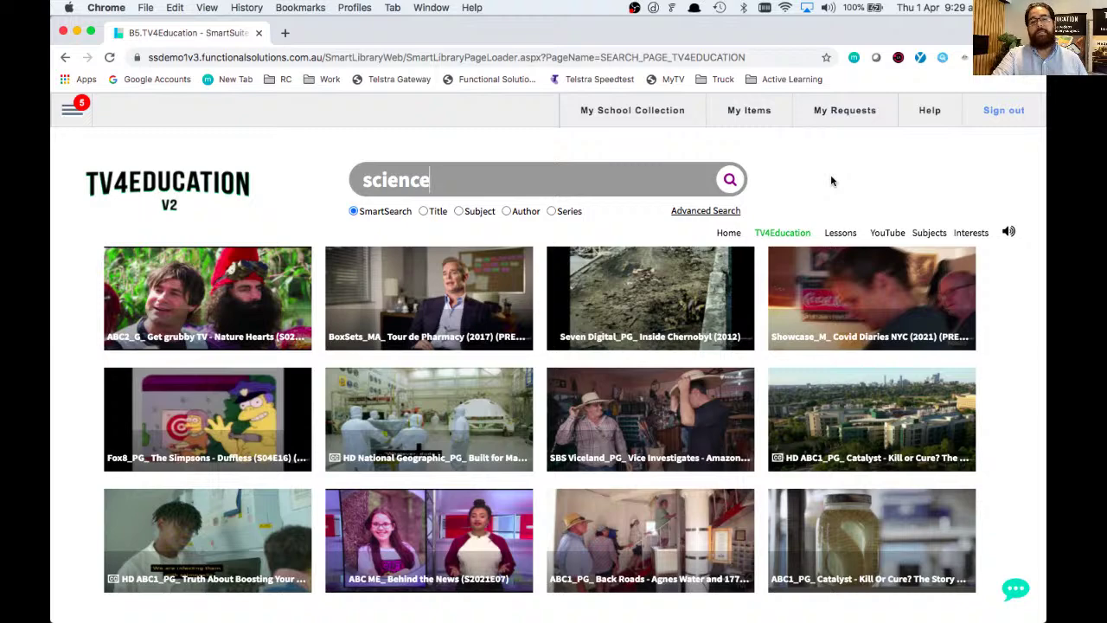
Browse the 'science' lesson resources in the Lessons section.
left_click(840, 235)
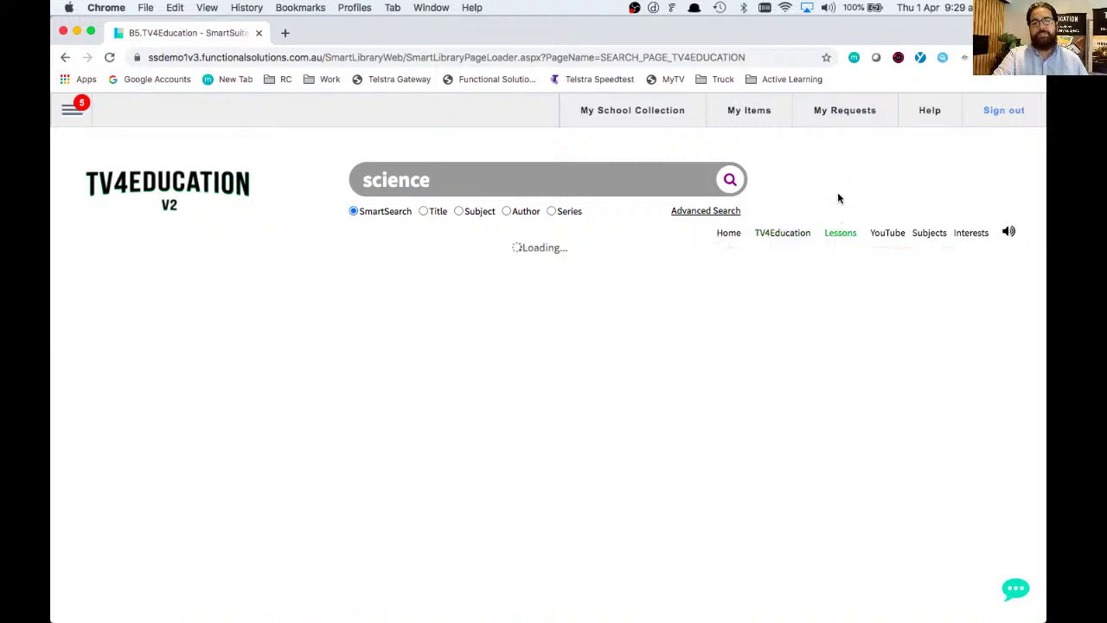
scroll(863, 391, "down", 2)
scroll(863, 391, "down", 5)
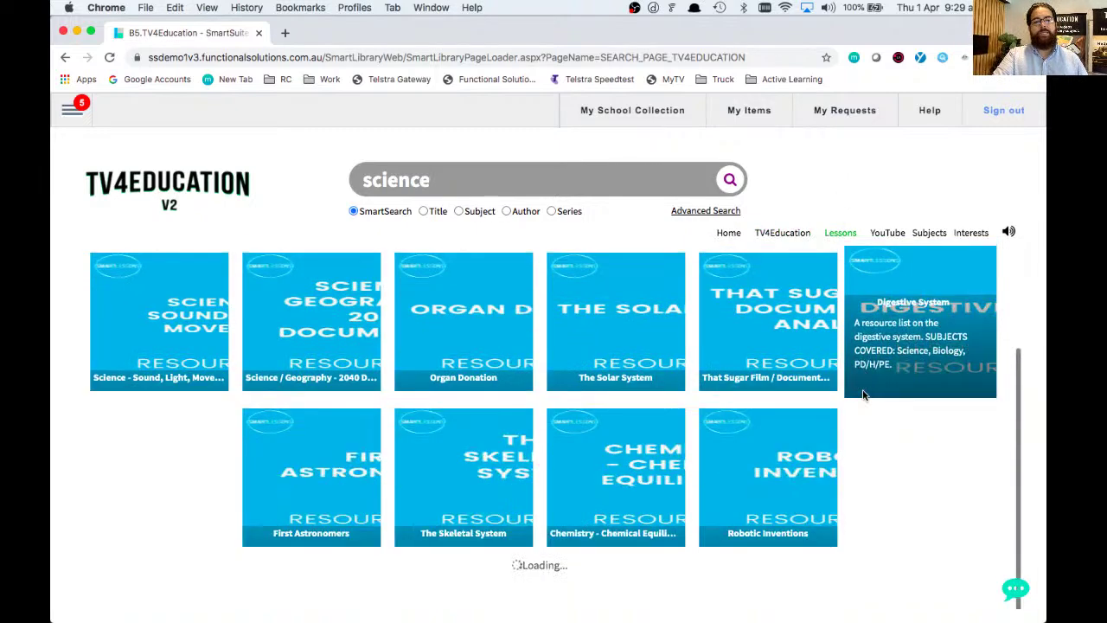
scroll(863, 390, "down", 2)
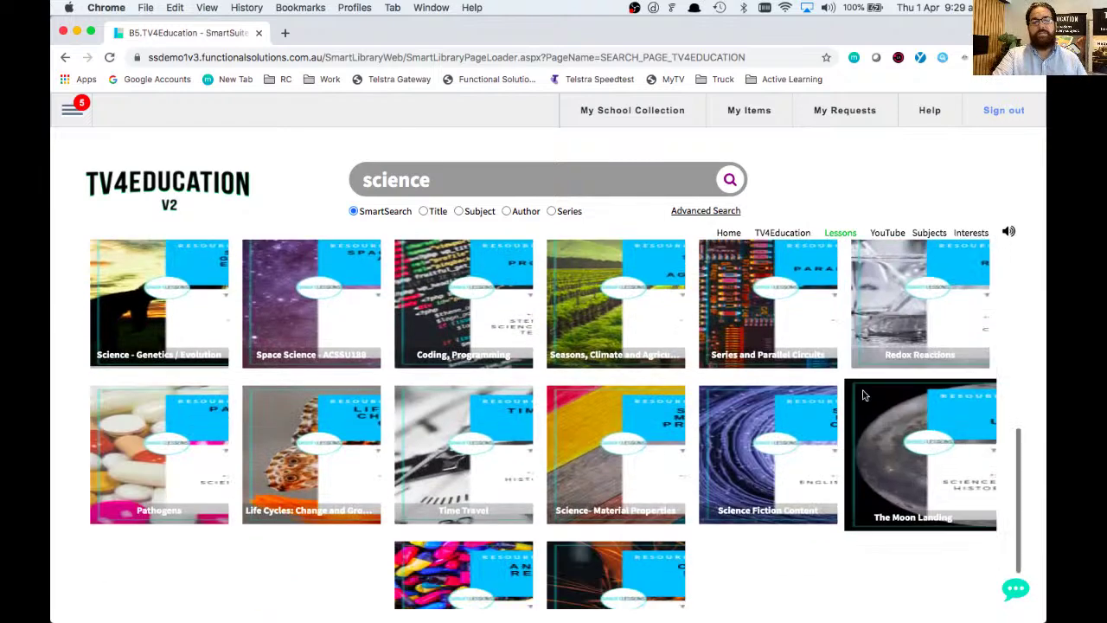
Browse the 'science' YouTube videos, including the curated clips.
left_click(887, 233)
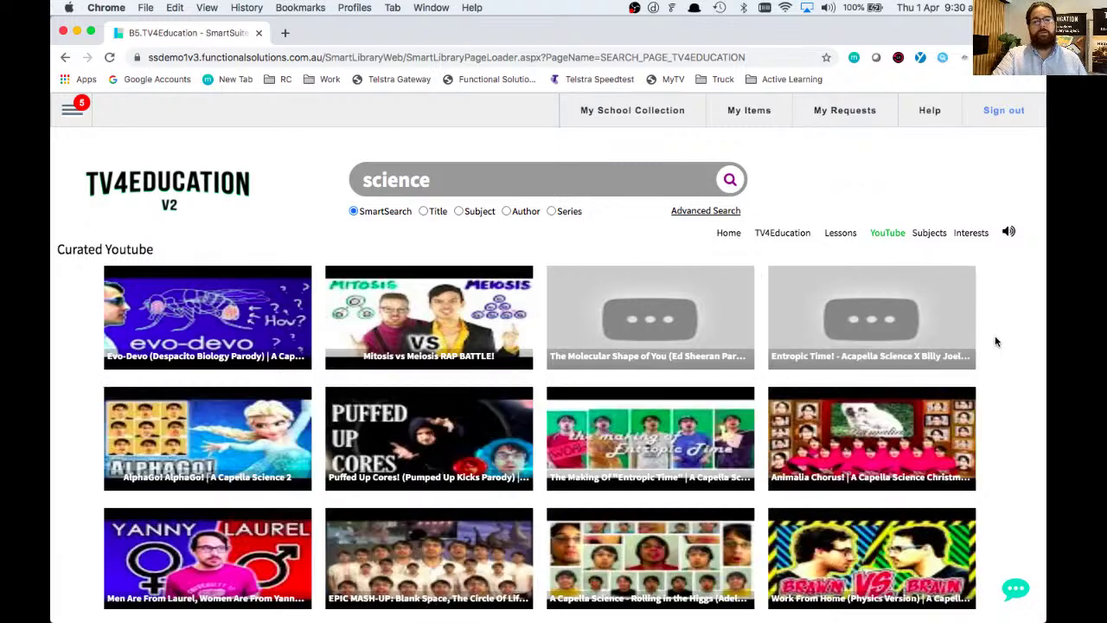
scroll(994, 337, "down", 3)
scroll(994, 342, "down", 4)
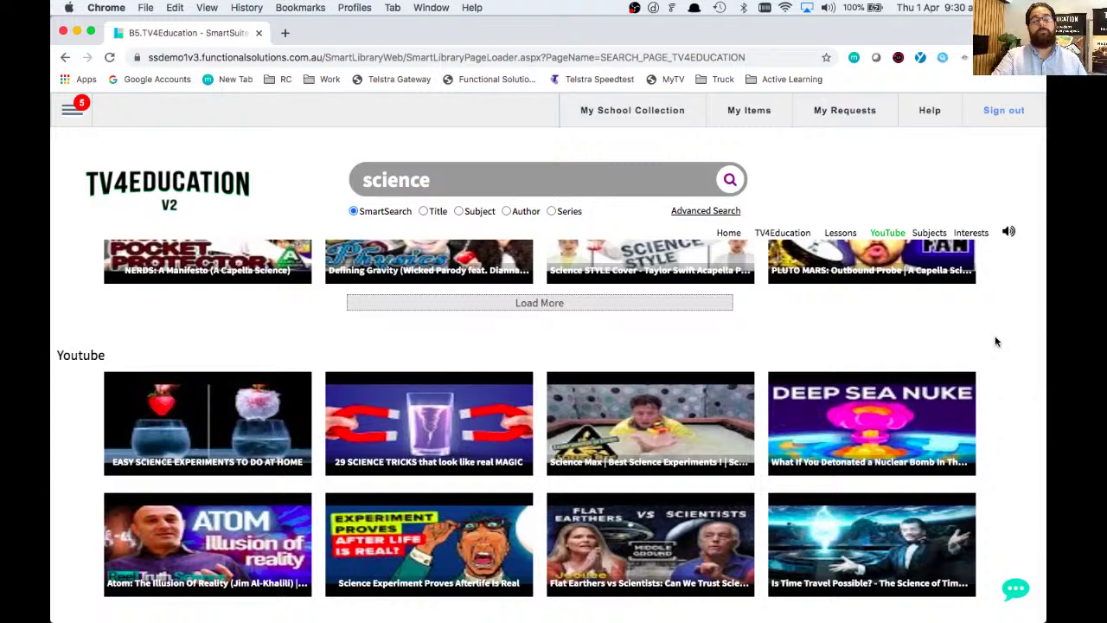
Search for 'biology' instead of 'science', glance at the Lessons results, then show TV4Education programs.
triple_click(546, 184)
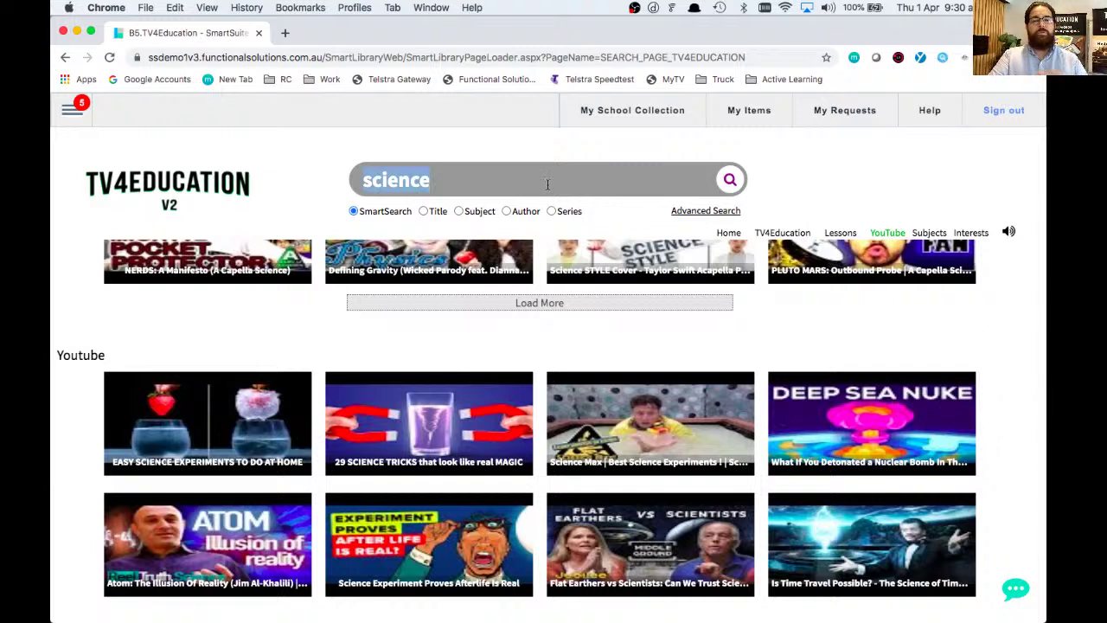
type("biology")
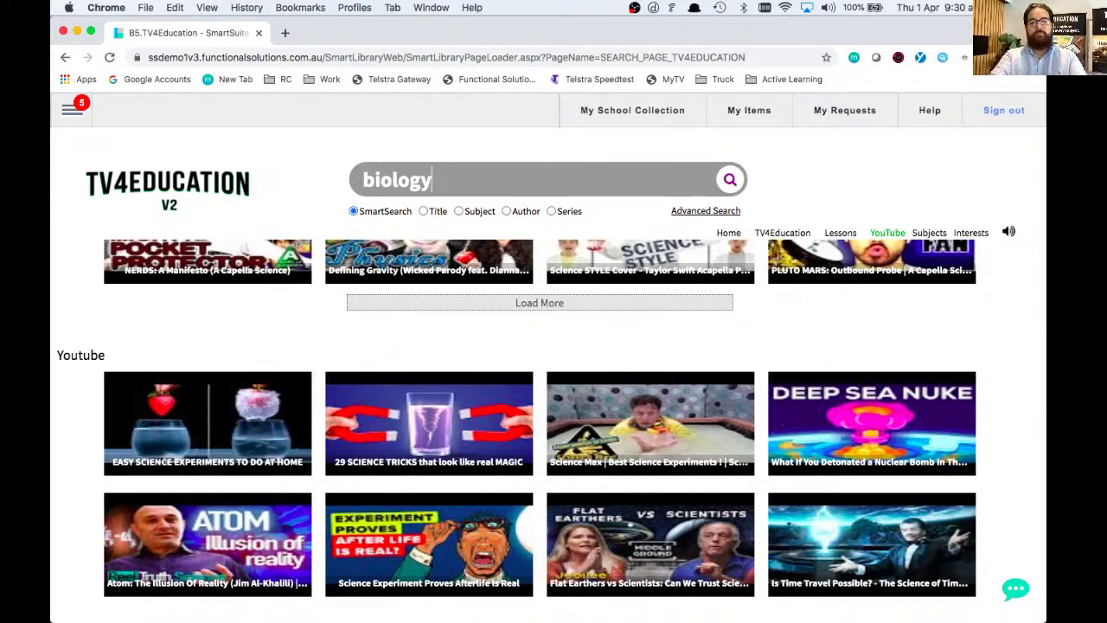
key("Return")
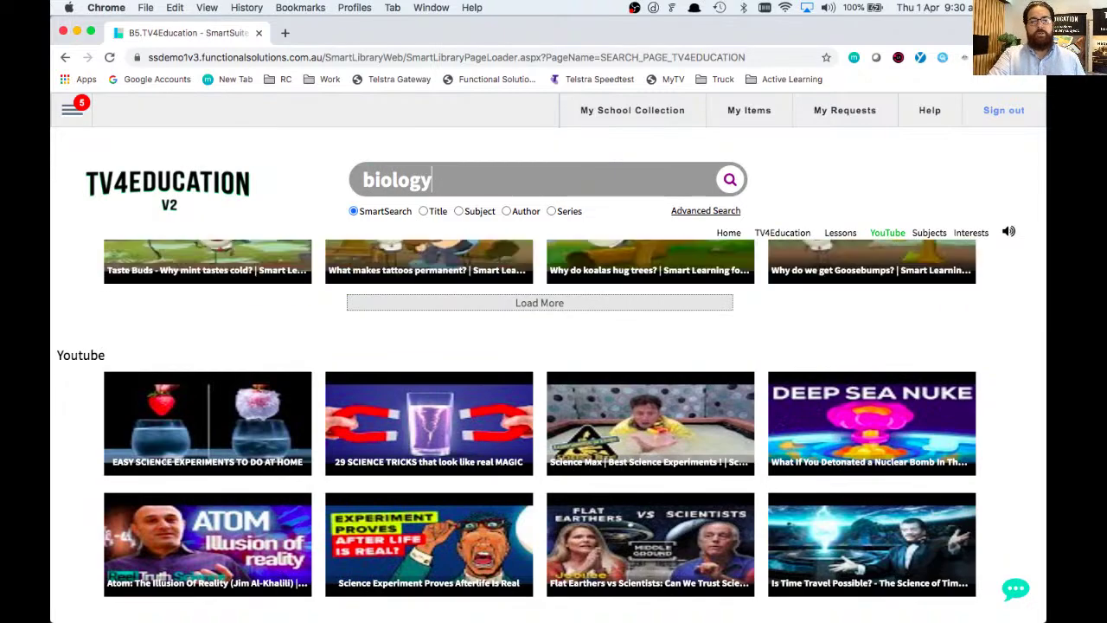
scroll(543, 259, "up", 3)
scroll(543, 259, "up", 3)
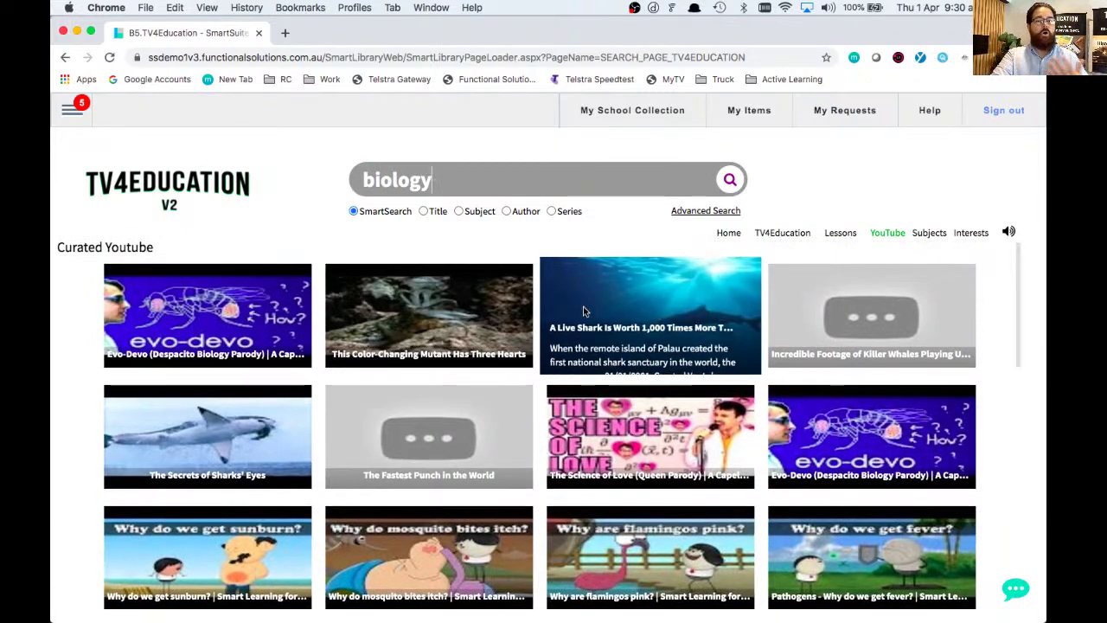
left_click(839, 232)
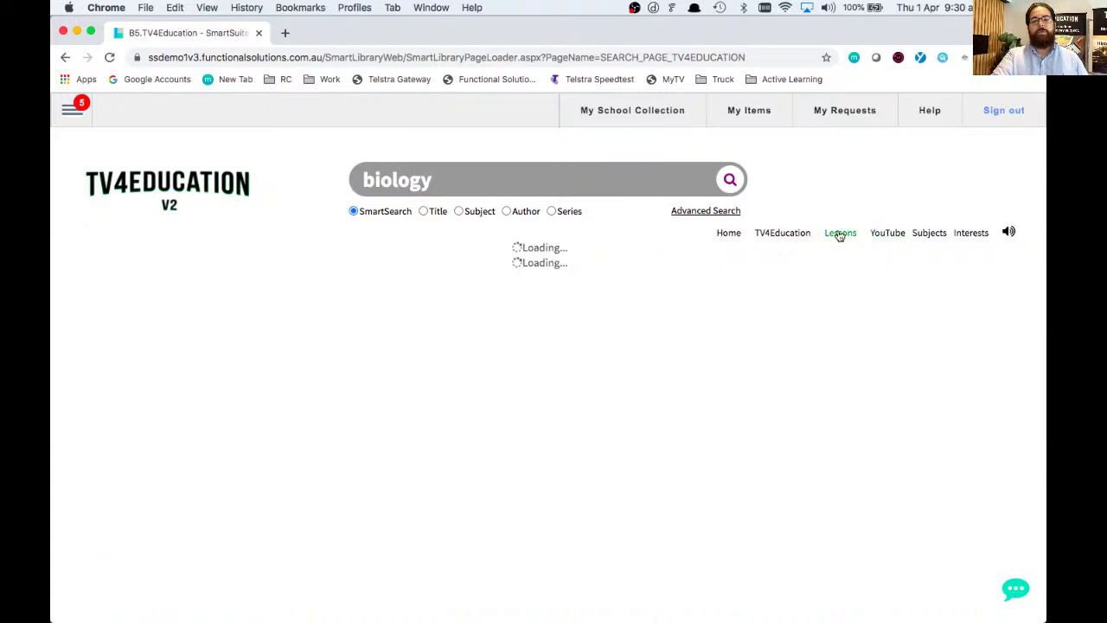
left_click(783, 234)
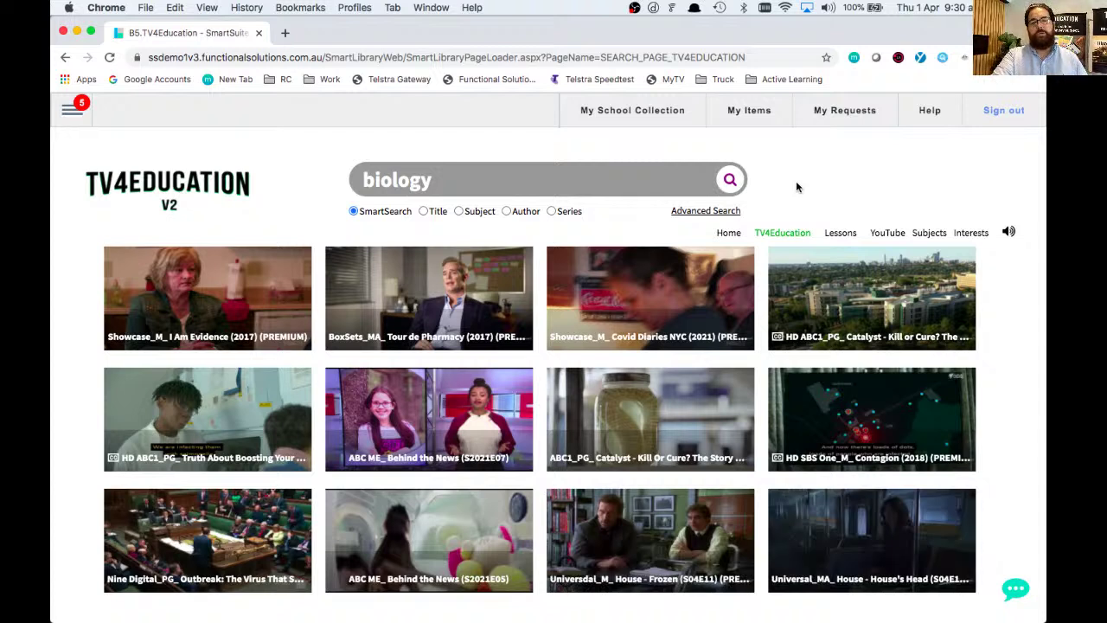
Filter TV4Education programs by STEM > Aviation, then switch to a religion-related subject.
left_click(927, 242)
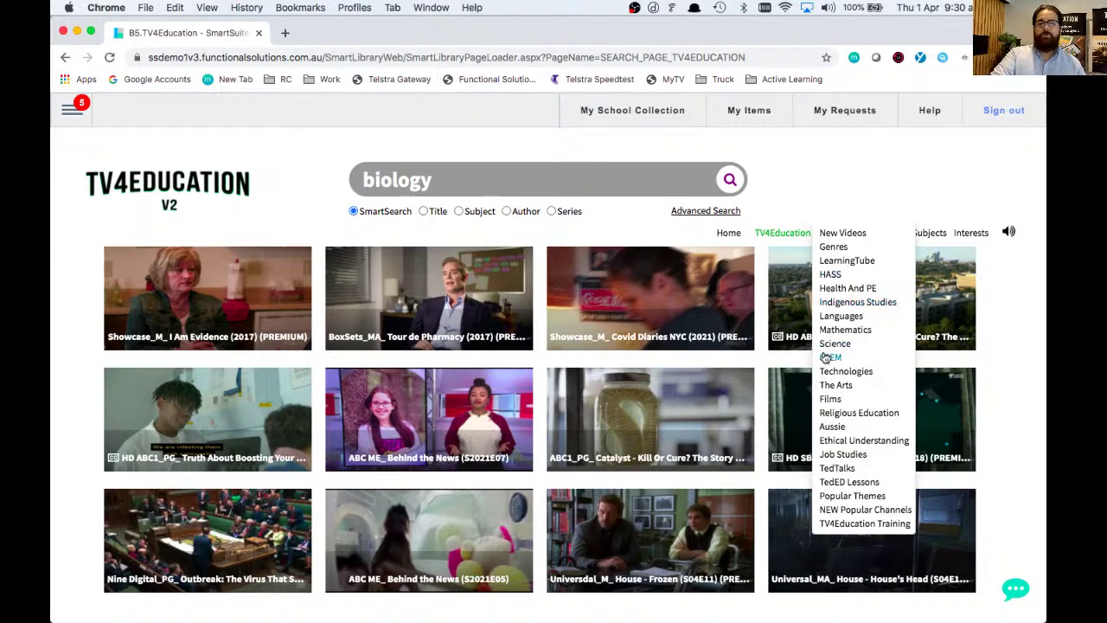
mouse_move(826, 357)
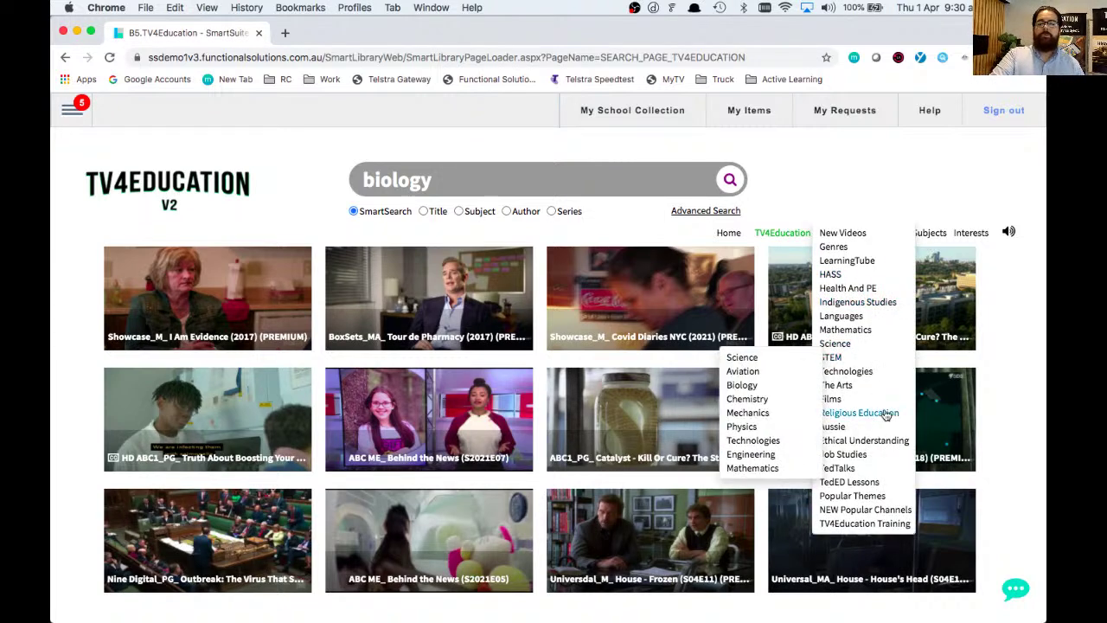
left_click(741, 372)
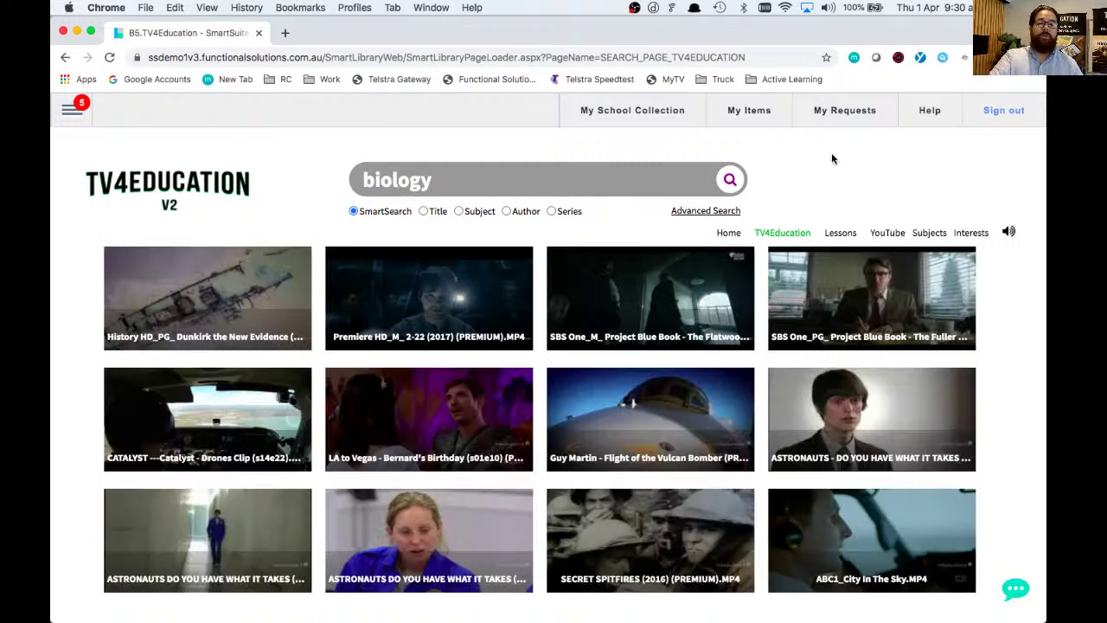
mouse_move(932, 237)
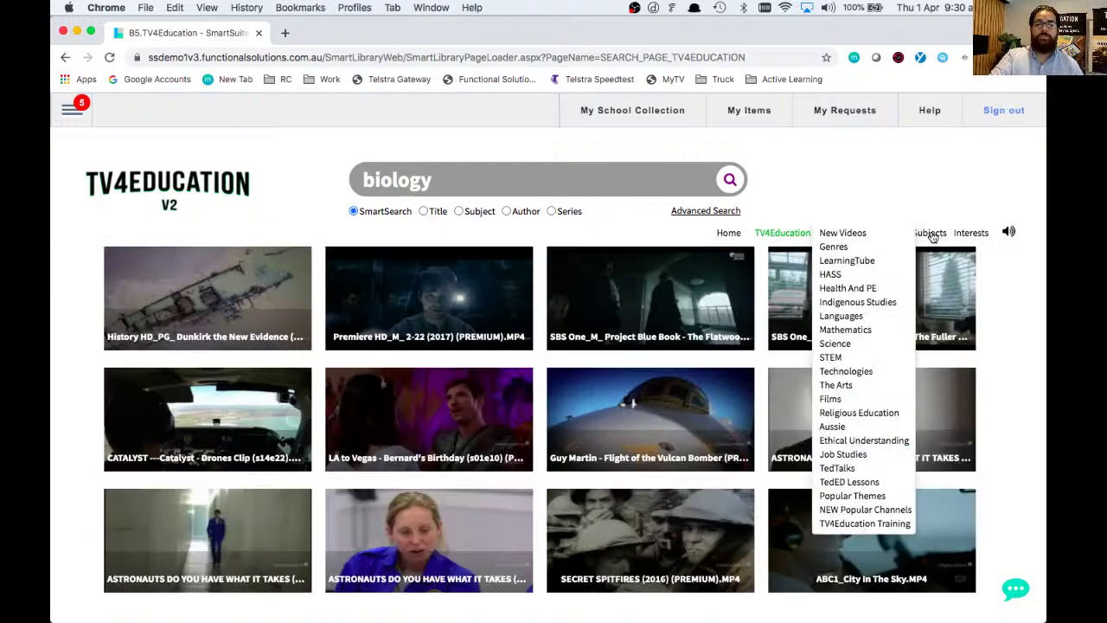
left_click(834, 412)
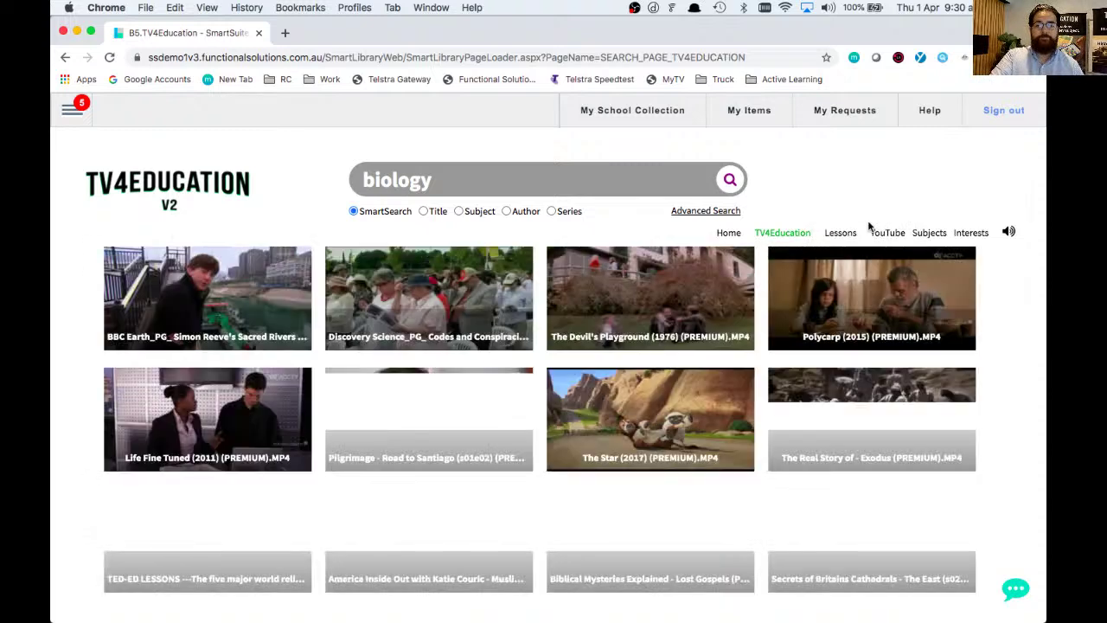
In interests settings, drop Professional Development and add HPE, Mathematics, Technologies, Science and Languages.
left_click(971, 232)
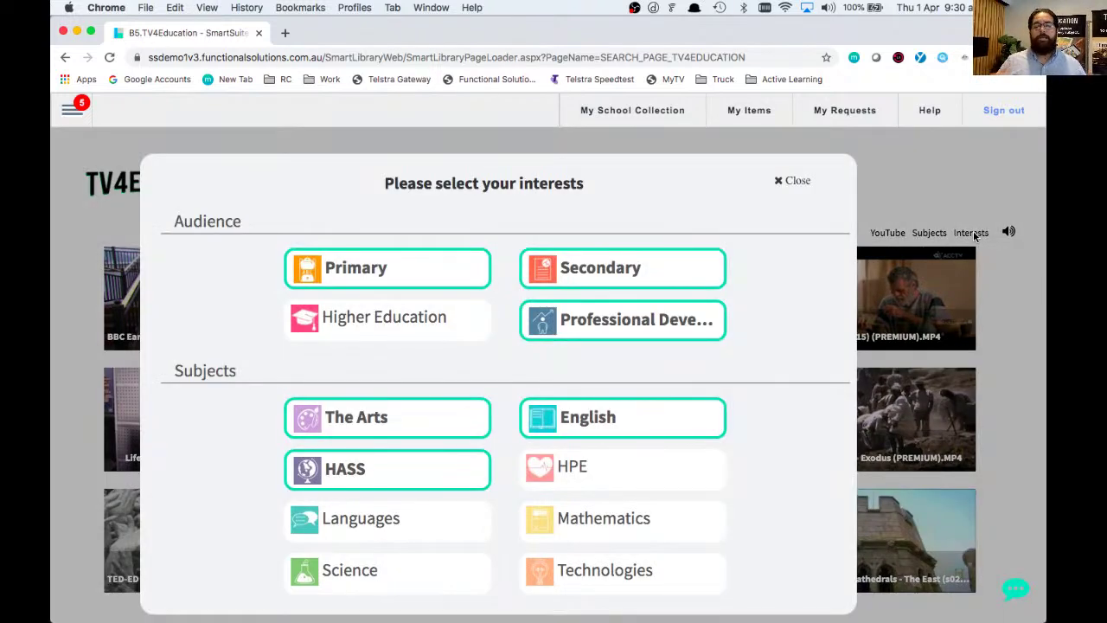
scroll(661, 308, "down", 1)
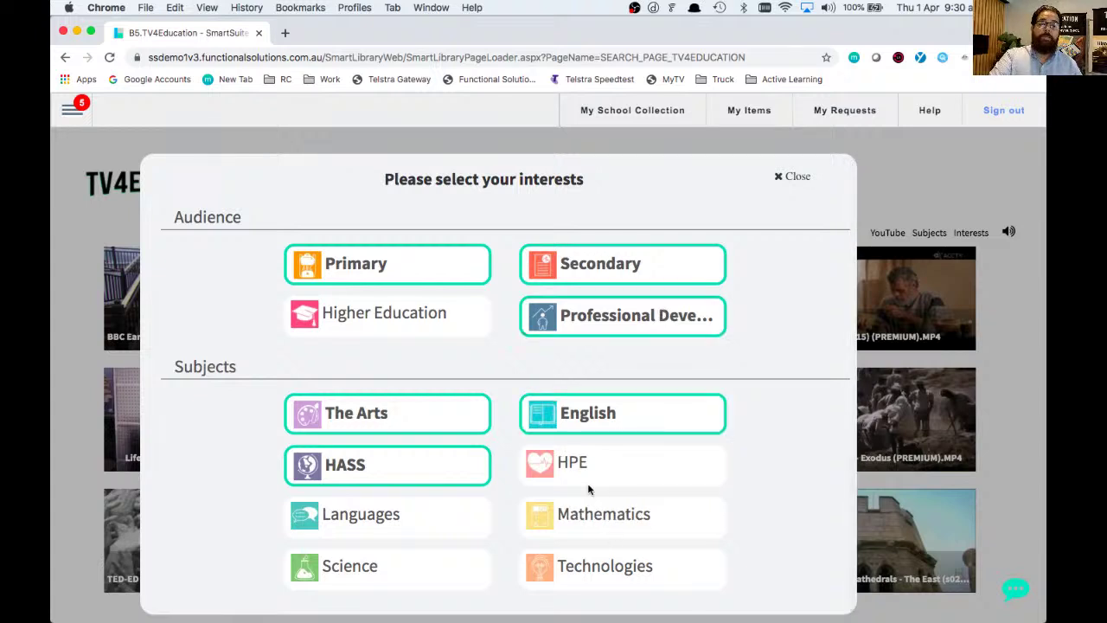
left_click(573, 320)
left_click(458, 480)
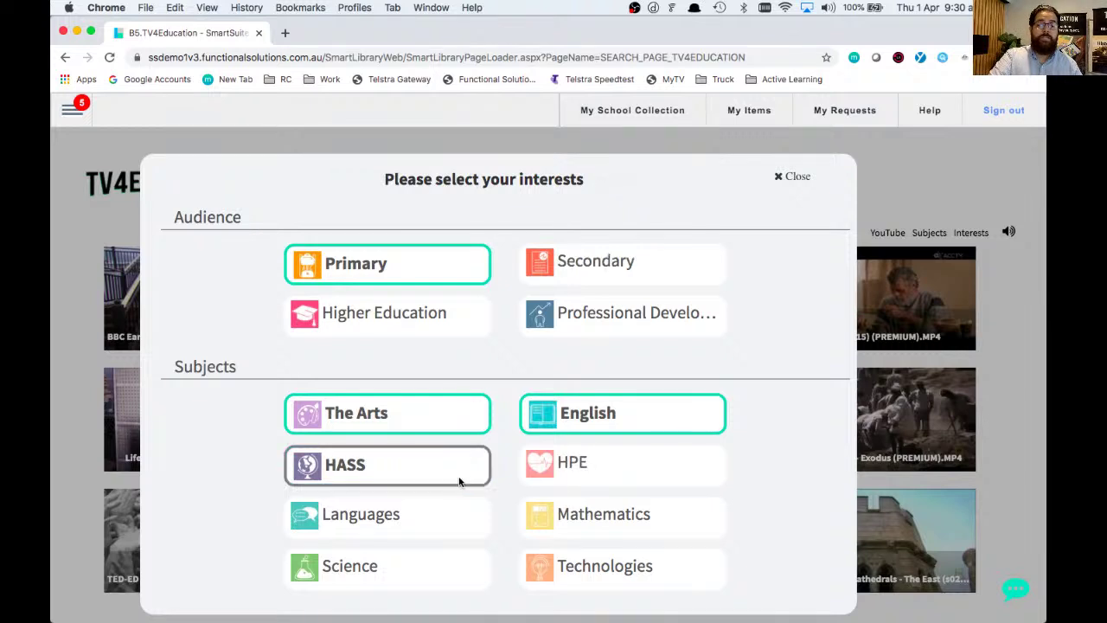
left_click(550, 473)
left_click(557, 518)
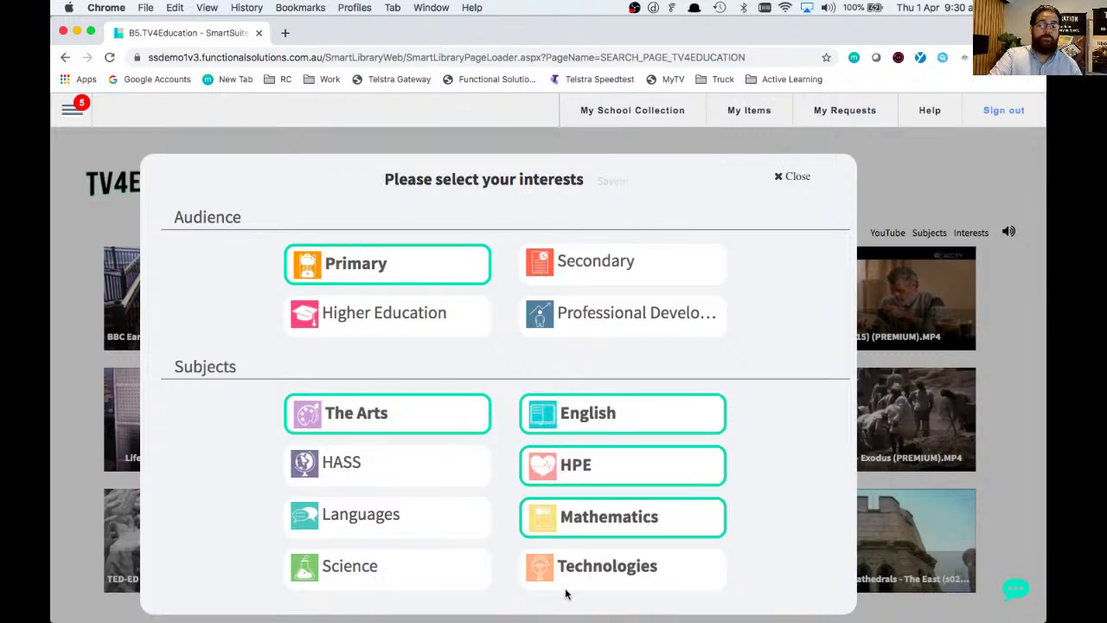
left_click(562, 578)
left_click(439, 570)
left_click(430, 522)
left_click(422, 478)
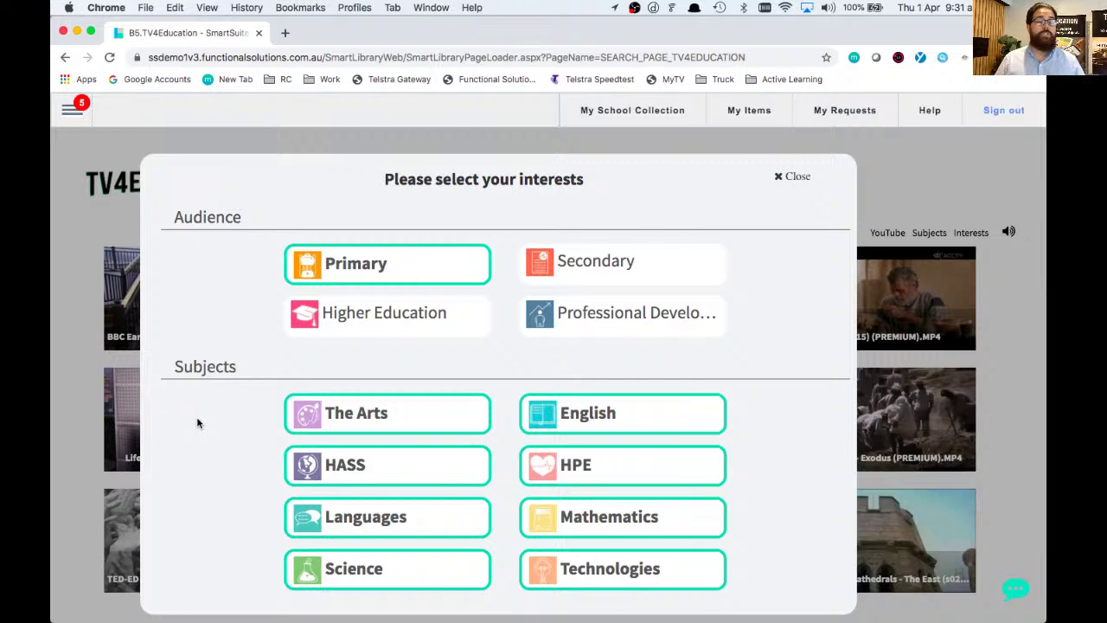
Deselect HASS, Languages, Science, Technologies and English, then close and recheck the saved interests.
left_click(371, 460)
left_click(382, 517)
left_click(396, 574)
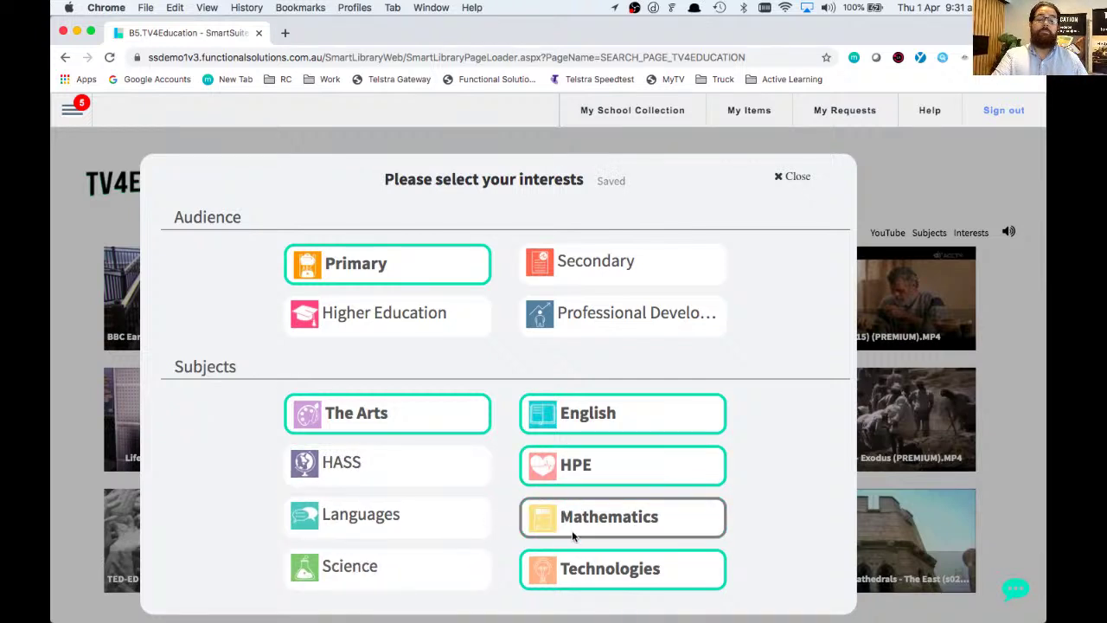
left_click(571, 568)
left_click(608, 413)
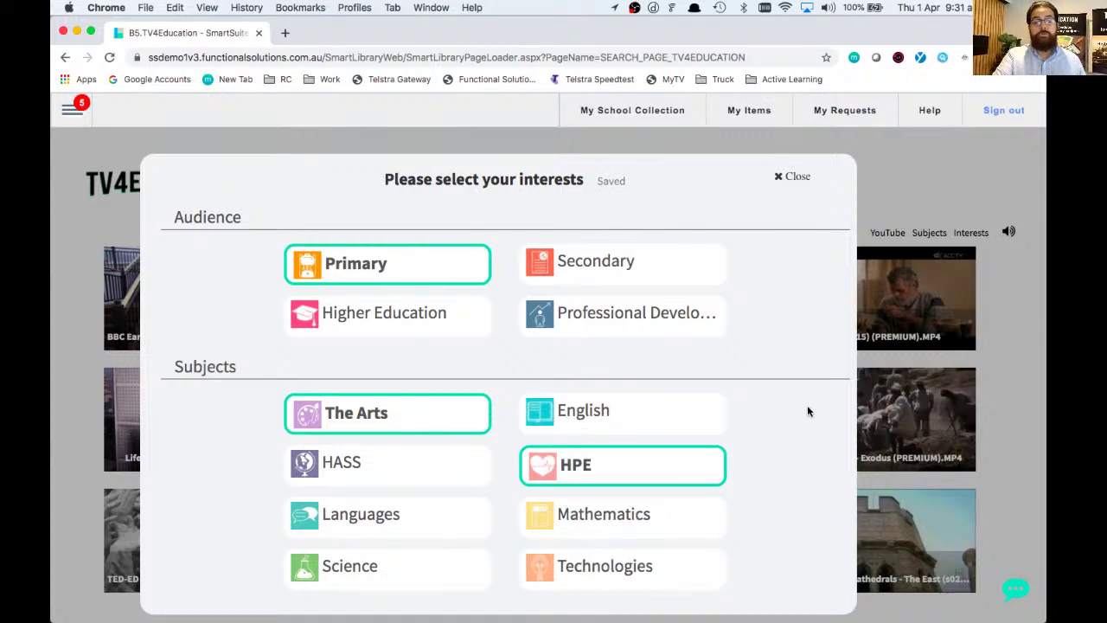
left_click(797, 178)
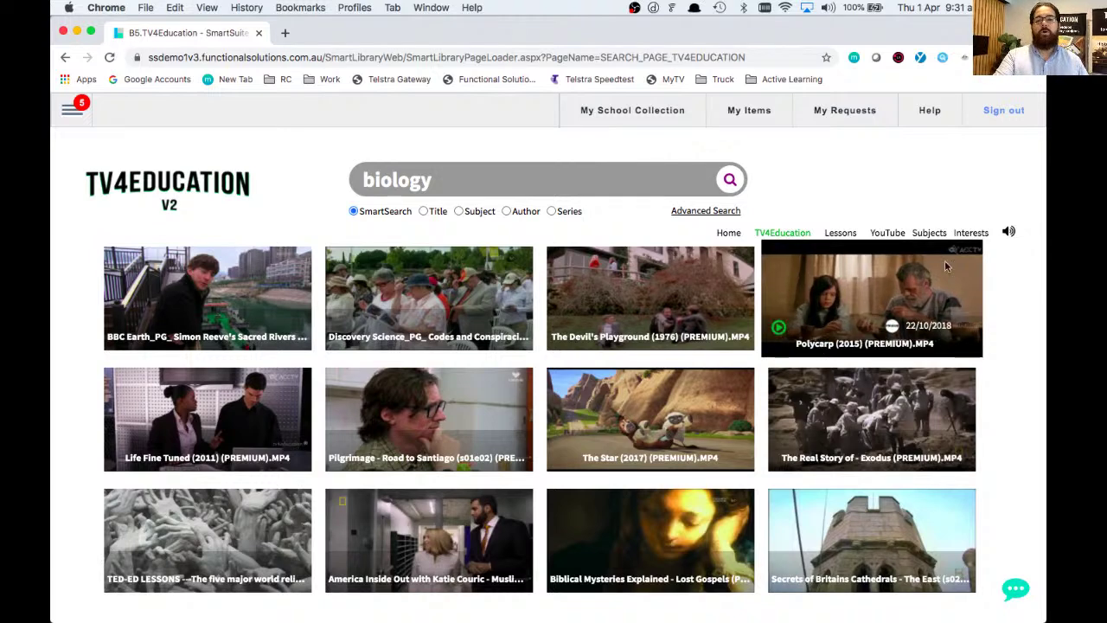
left_click(974, 233)
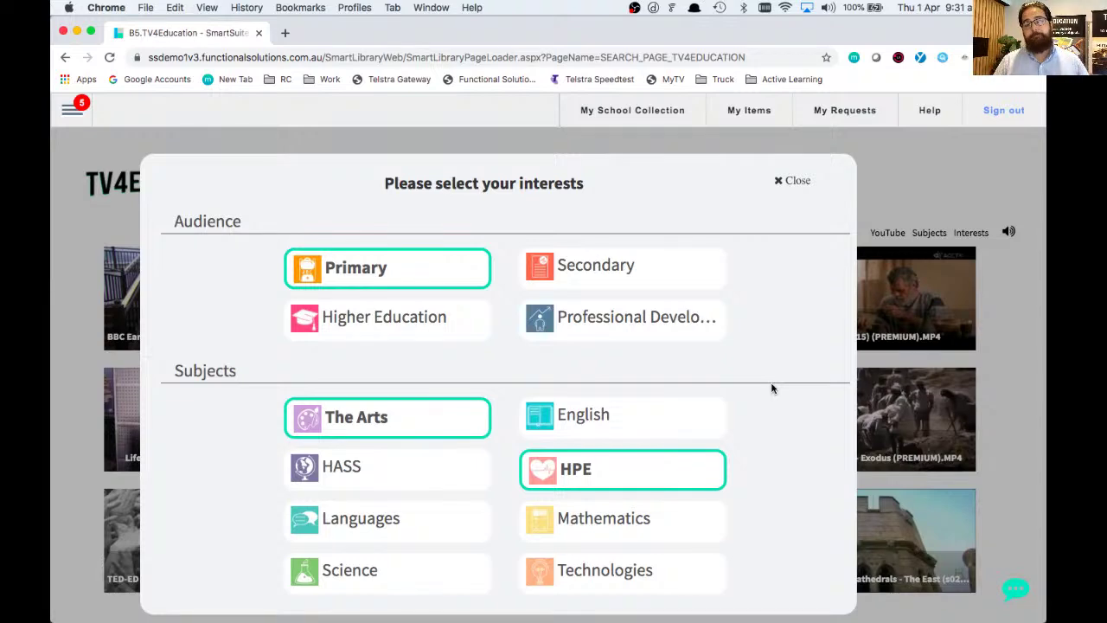
left_click(789, 180)
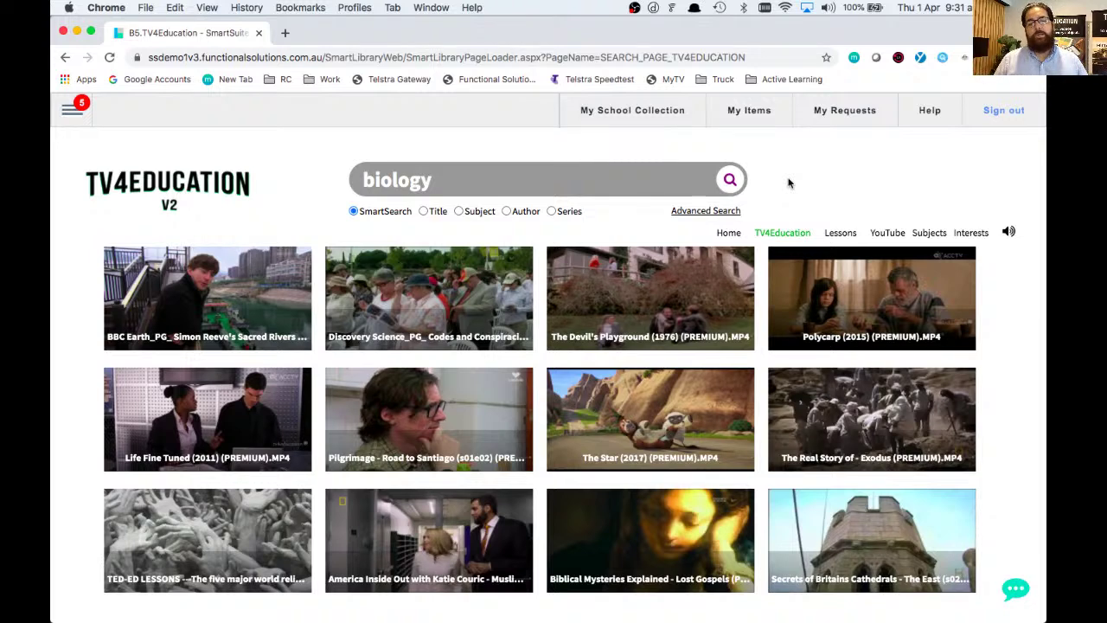
Go to My Requests and choose Make A Request under TV4Ed Requests.
left_click(843, 116)
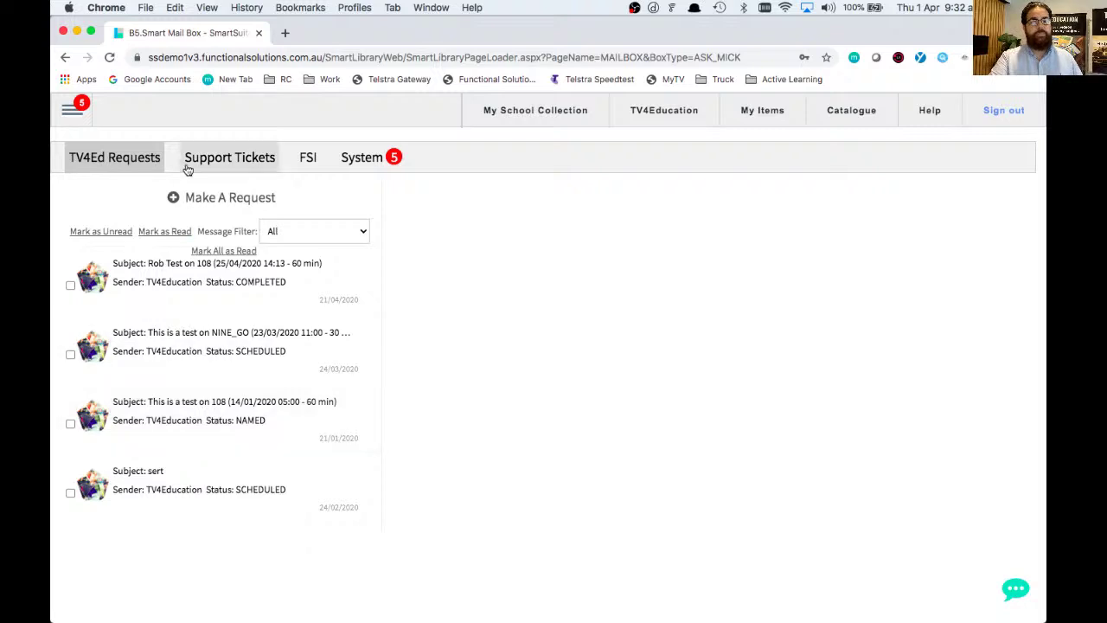
left_click(219, 204)
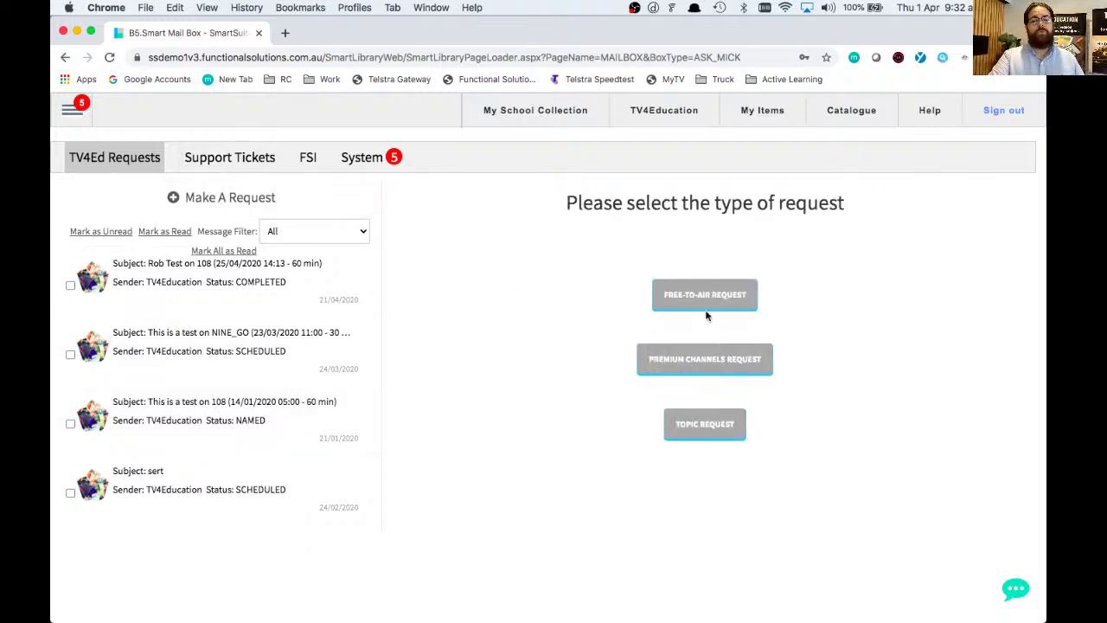
Start a premium-channel program request for TLC, then return to the TV4Education page.
left_click(687, 372)
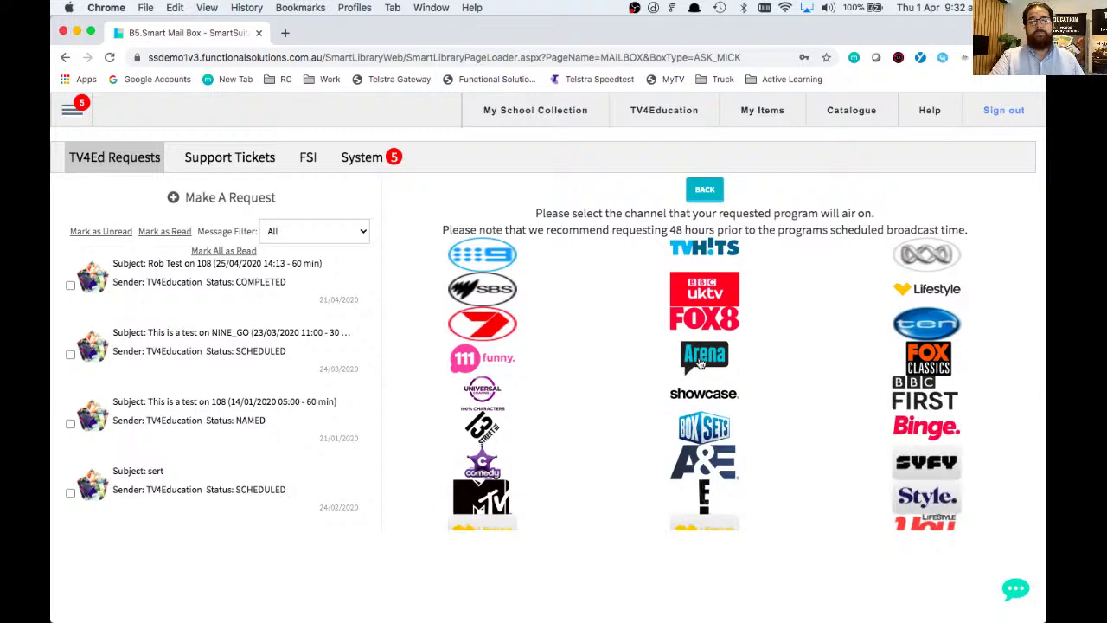
scroll(700, 441, "down", 5)
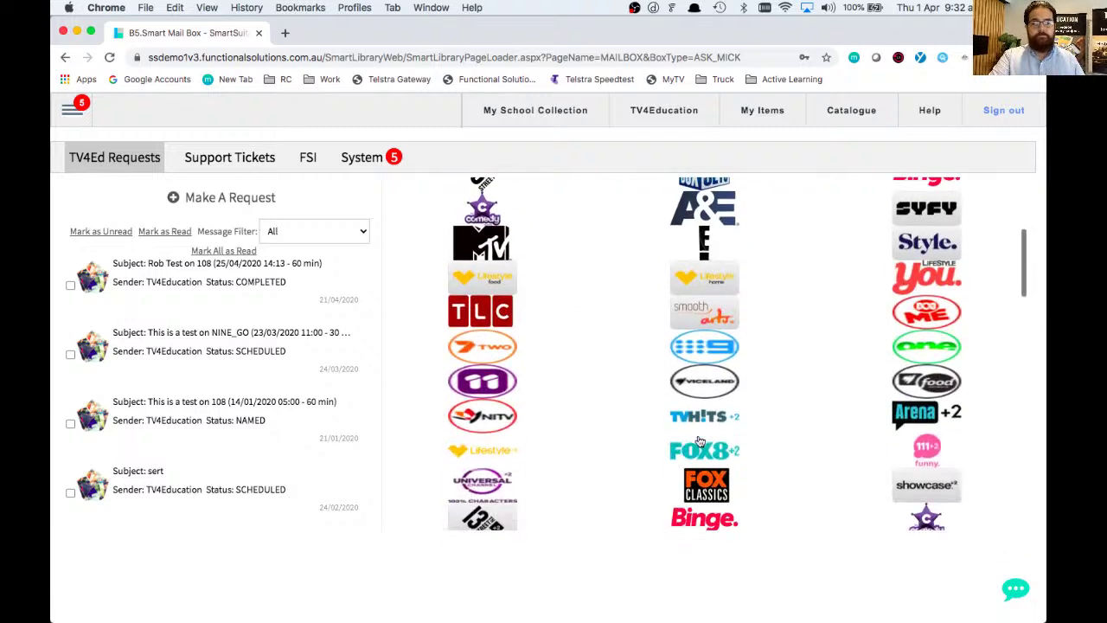
left_click(495, 320)
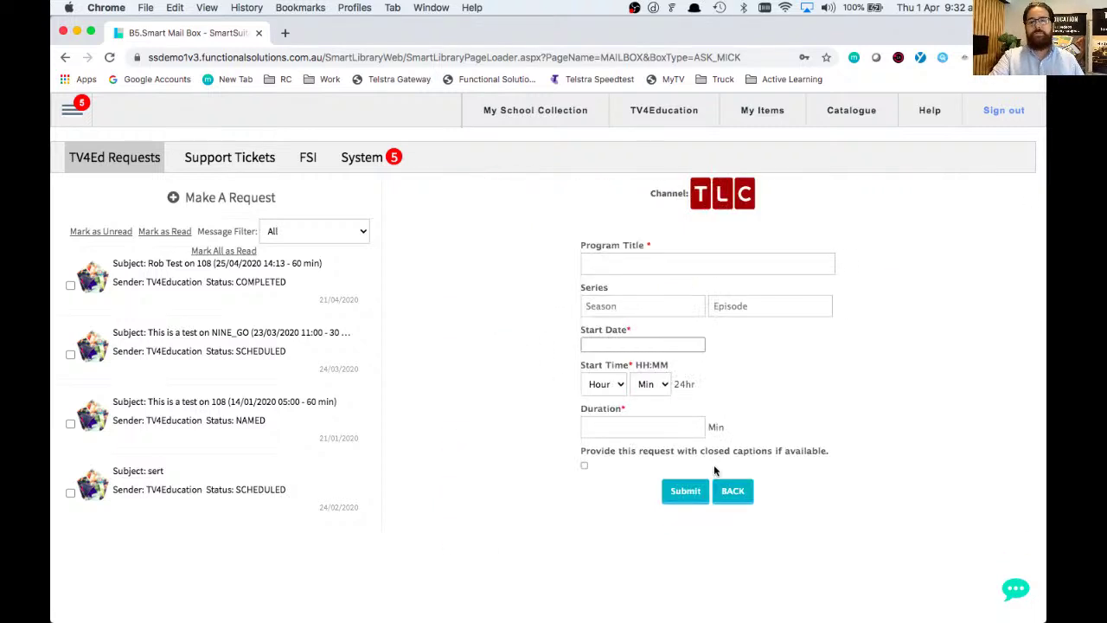
left_click(701, 259)
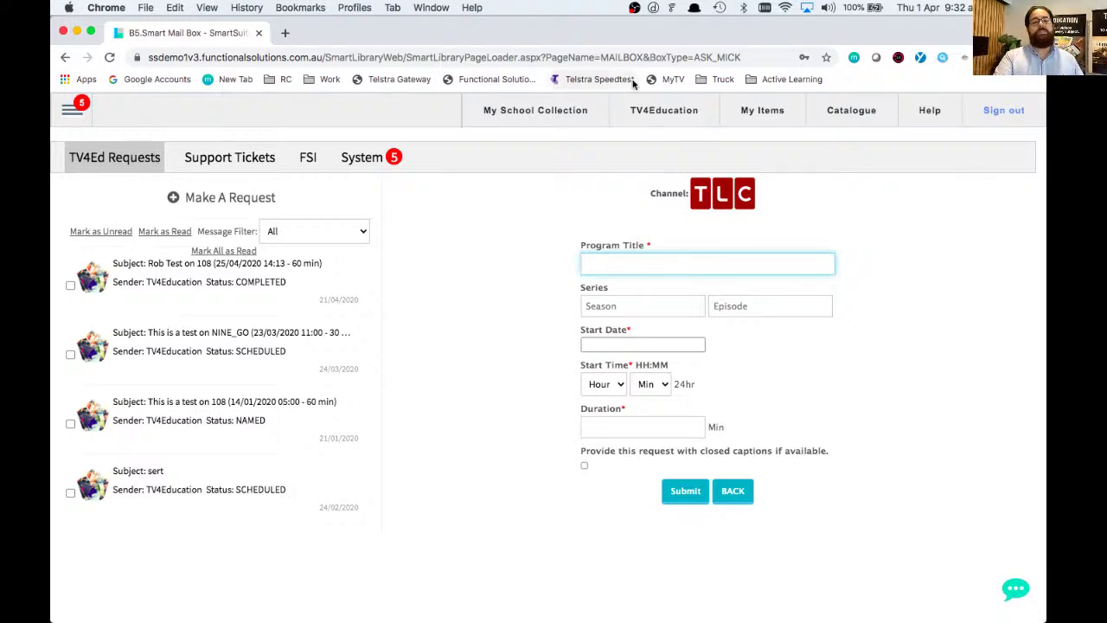
left_click(648, 114)
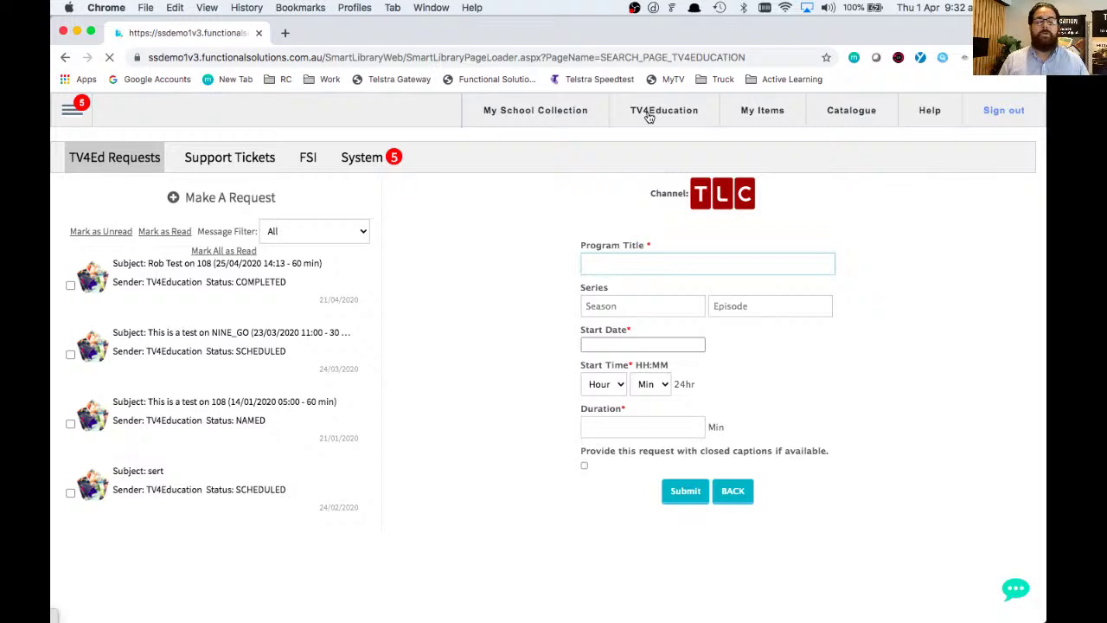
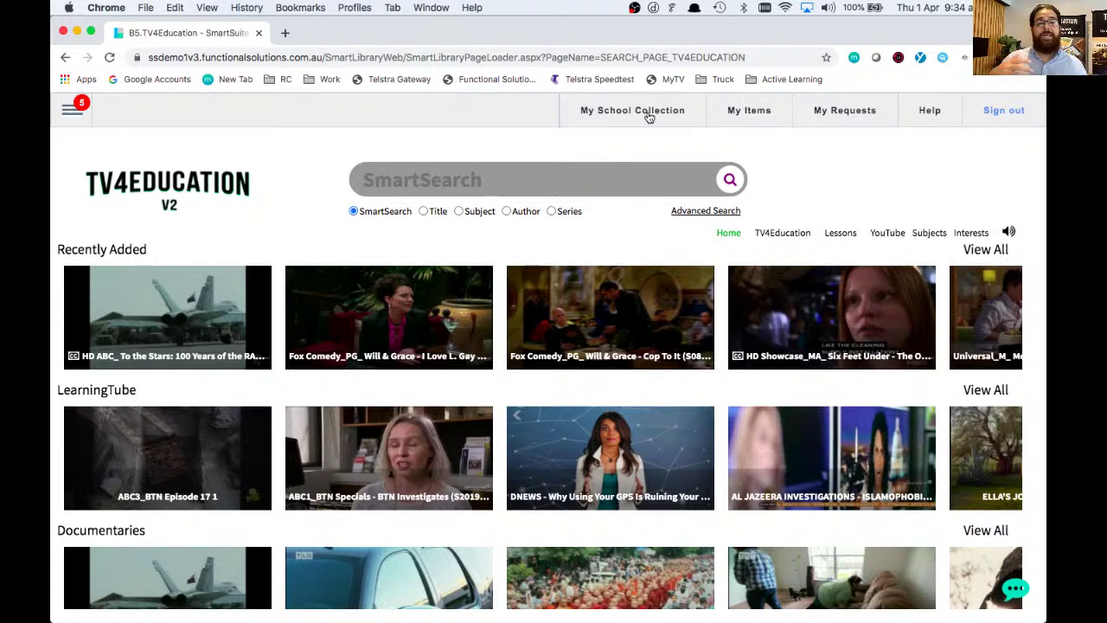
Open the FSI support chat, then close it and confirm closing.
left_click(1015, 588)
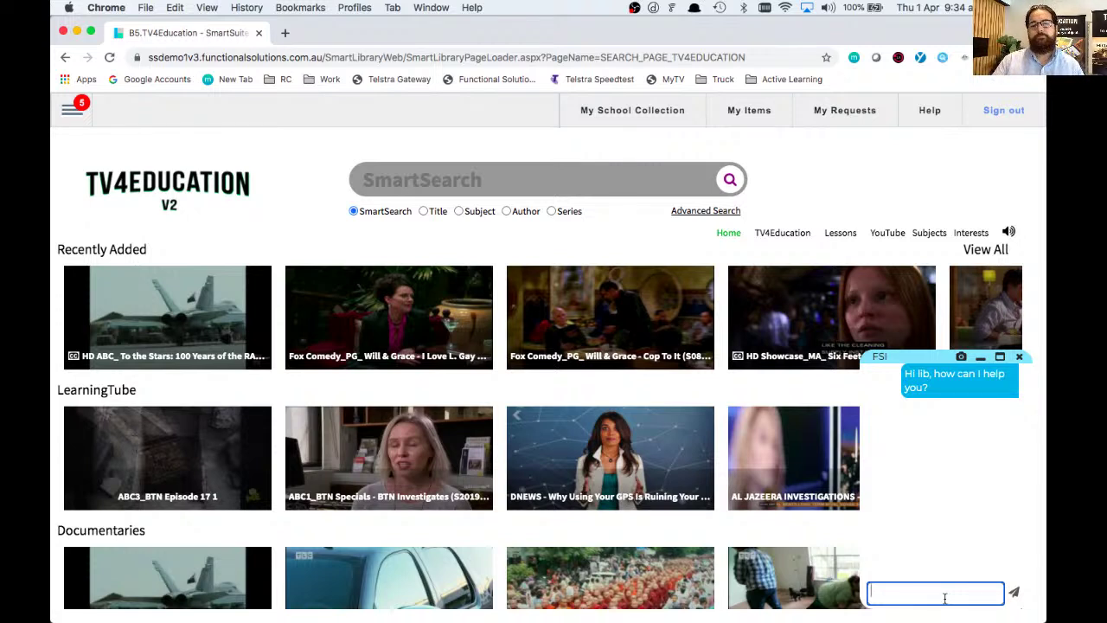
left_click(1020, 358)
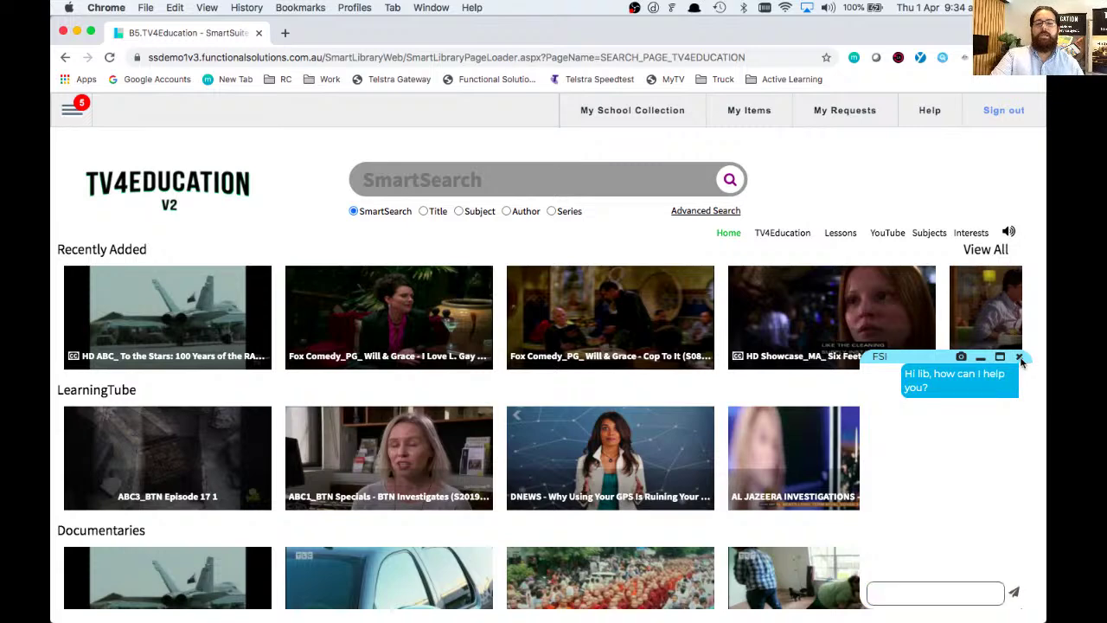
left_click(663, 135)
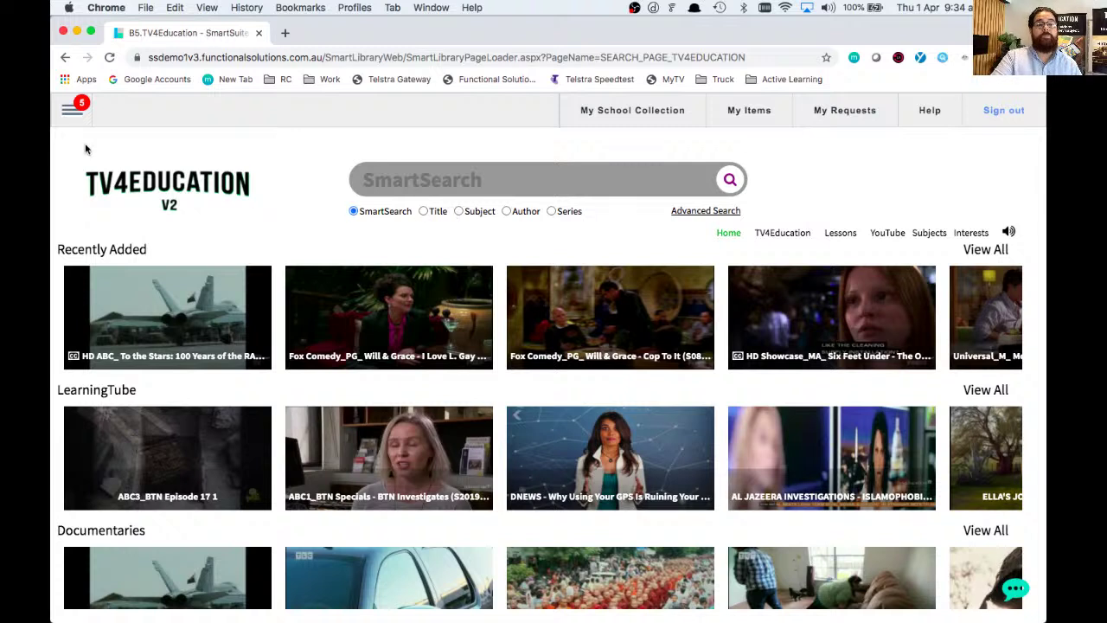
Open Contact Support from the side menu, view TV4Ed Requests, and return to Support Tickets.
left_click(72, 116)
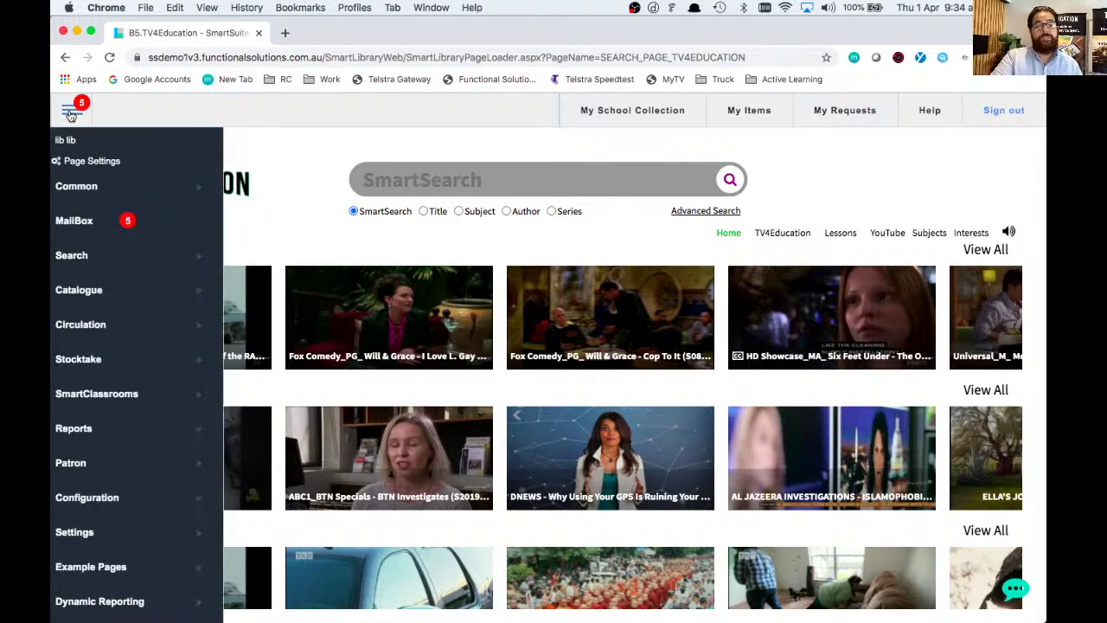
scroll(129, 212, "down", 5)
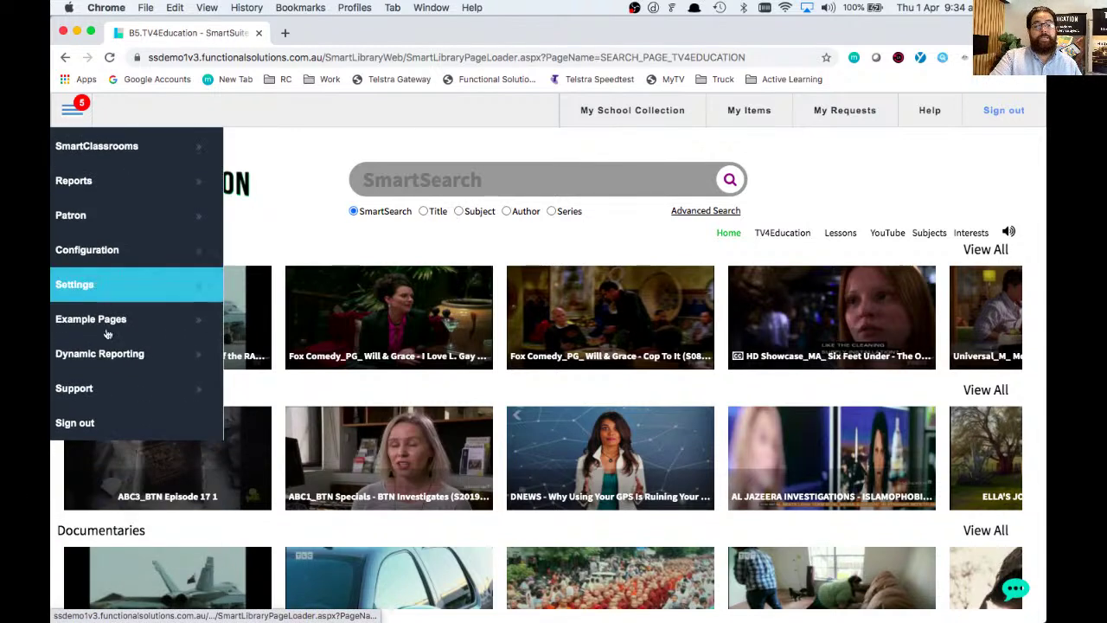
mouse_move(113, 390)
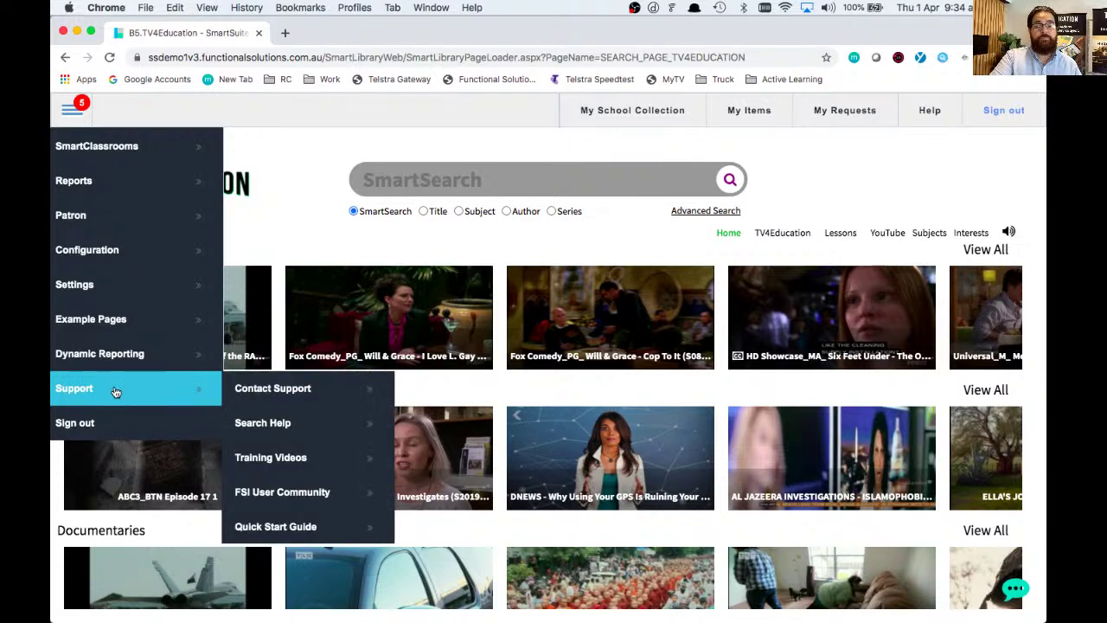
left_click(282, 394)
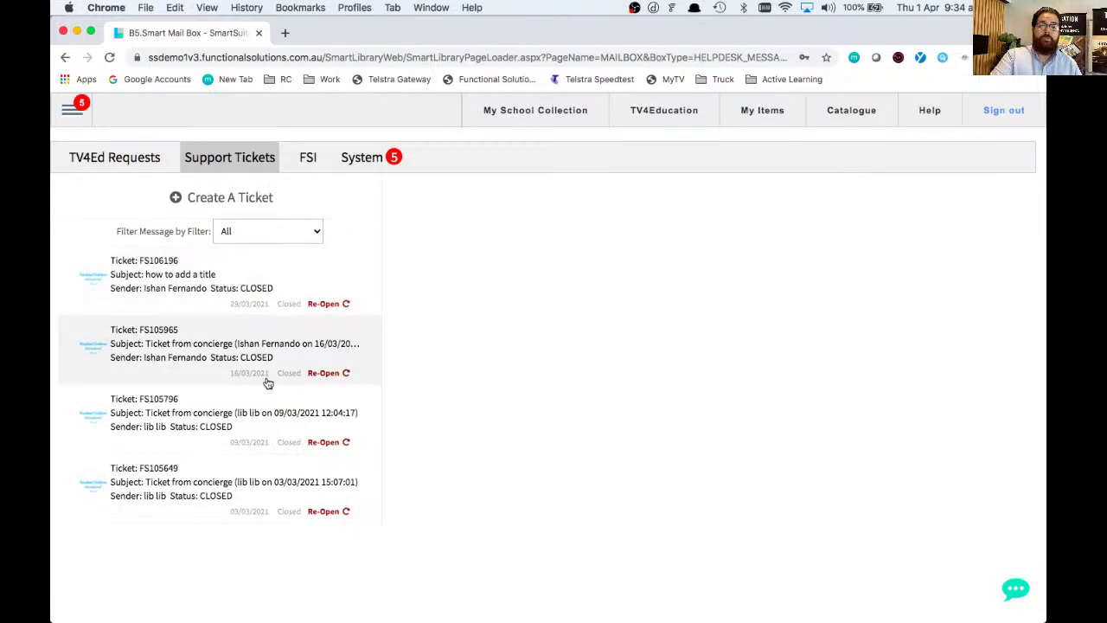
left_click(107, 168)
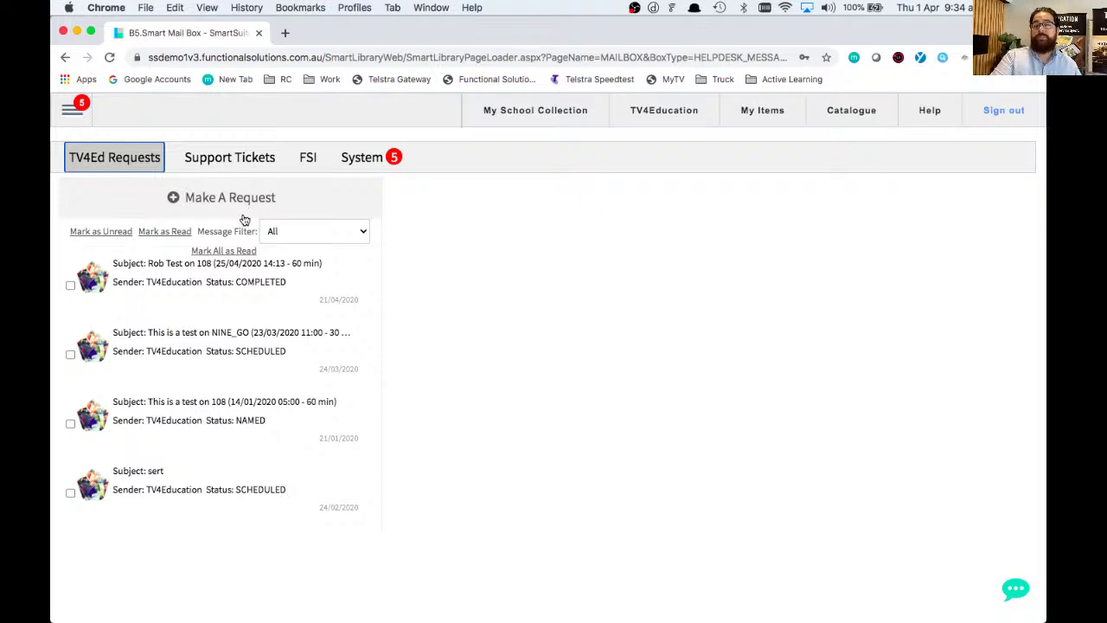
left_click(230, 159)
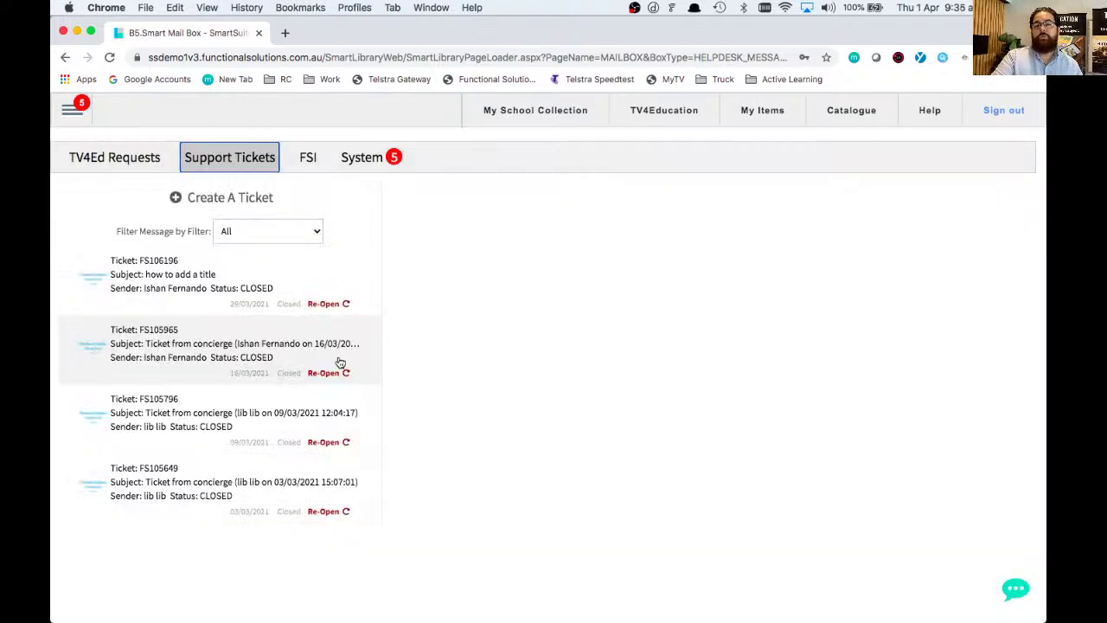
Scroll through the support tickets list, where every past ticket shows CLOSED.
left_click(73, 114)
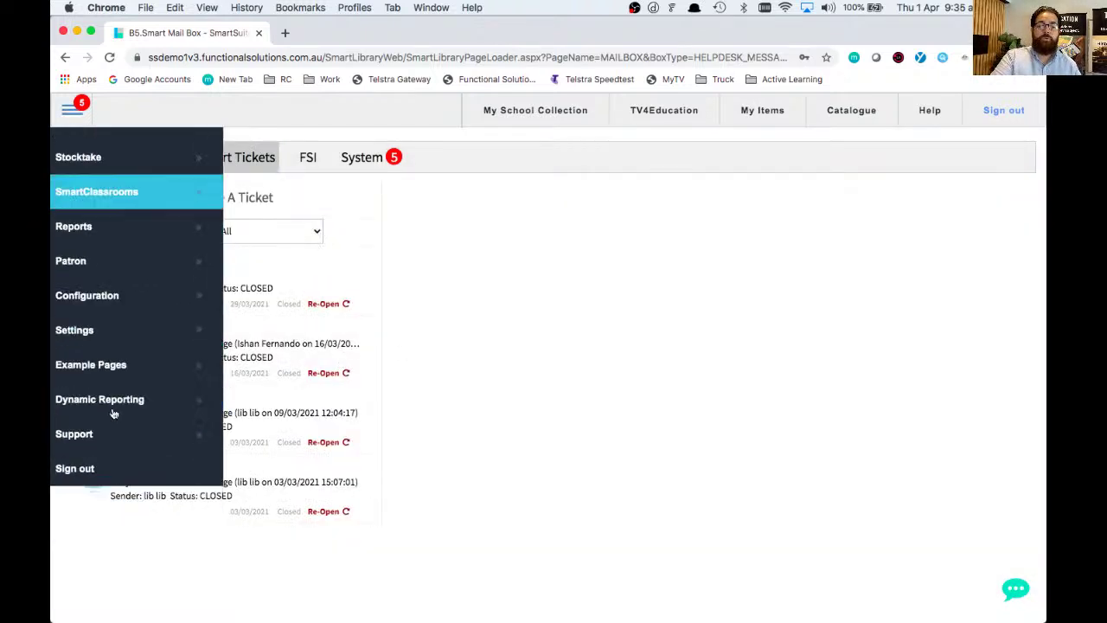
scroll(107, 420, "down", 1)
left_click(181, 407)
left_click(407, 303)
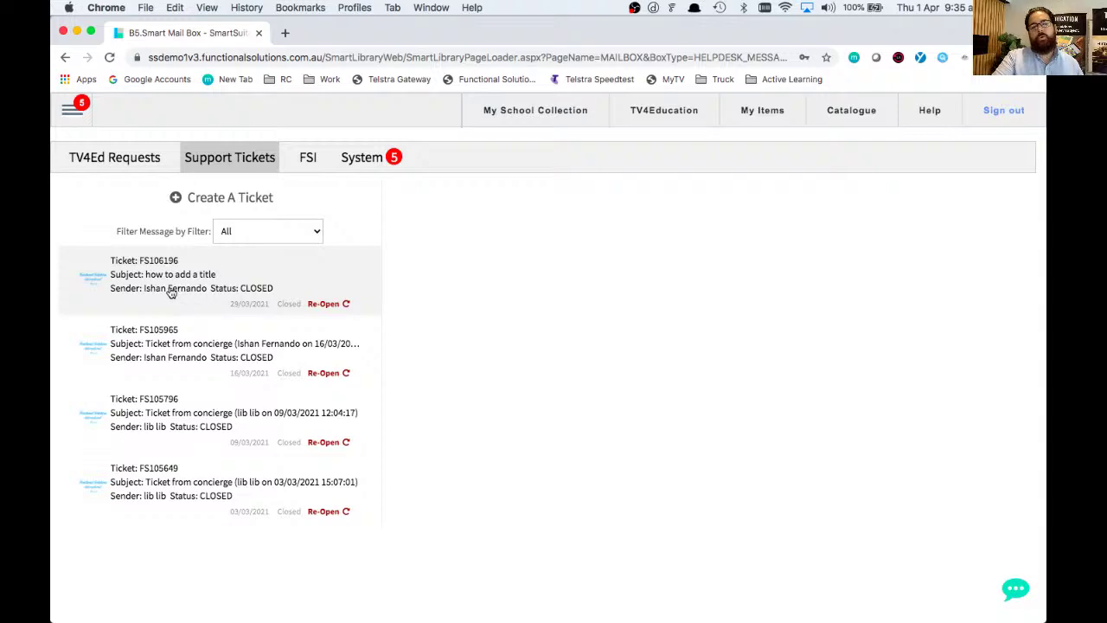
scroll(171, 292, "down", 5)
scroll(172, 293, "down", 2)
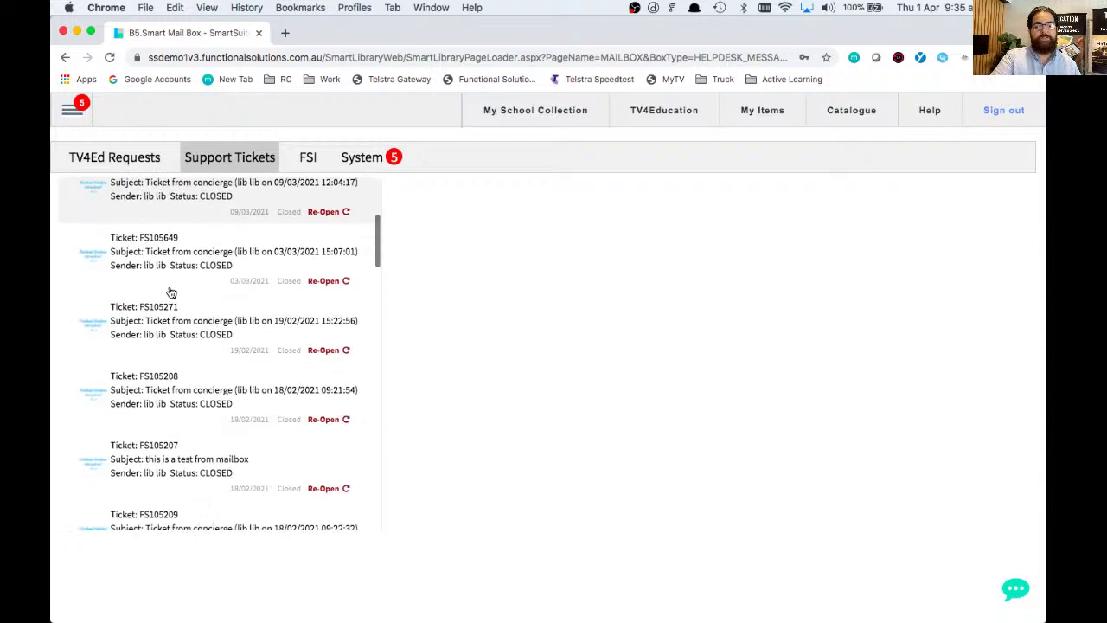
scroll(171, 292, "down", 3)
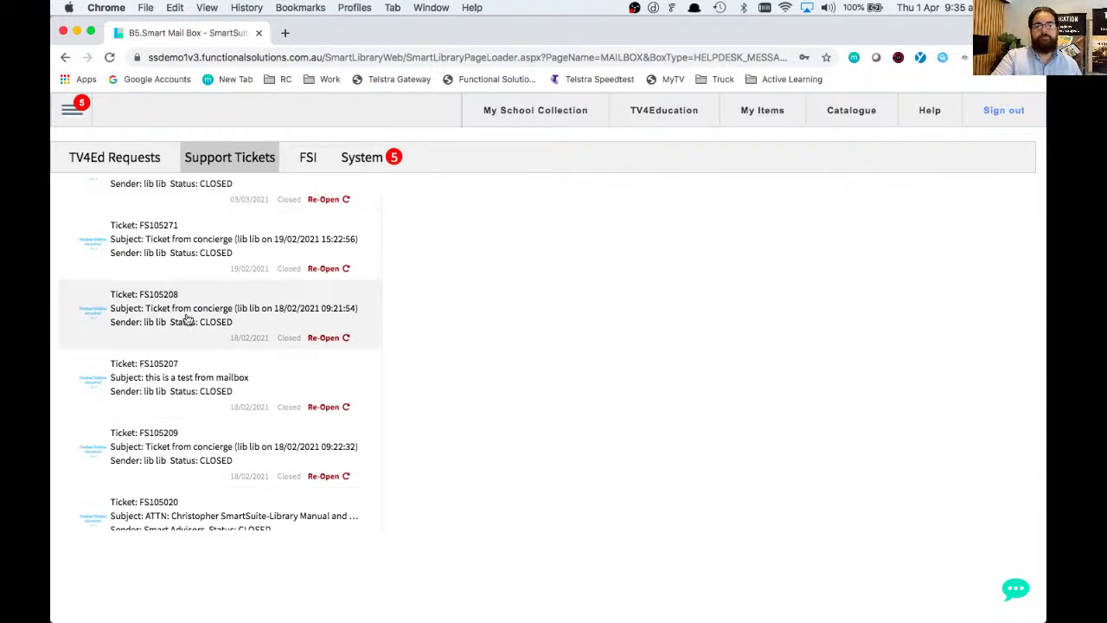
scroll(186, 318, "up", 8)
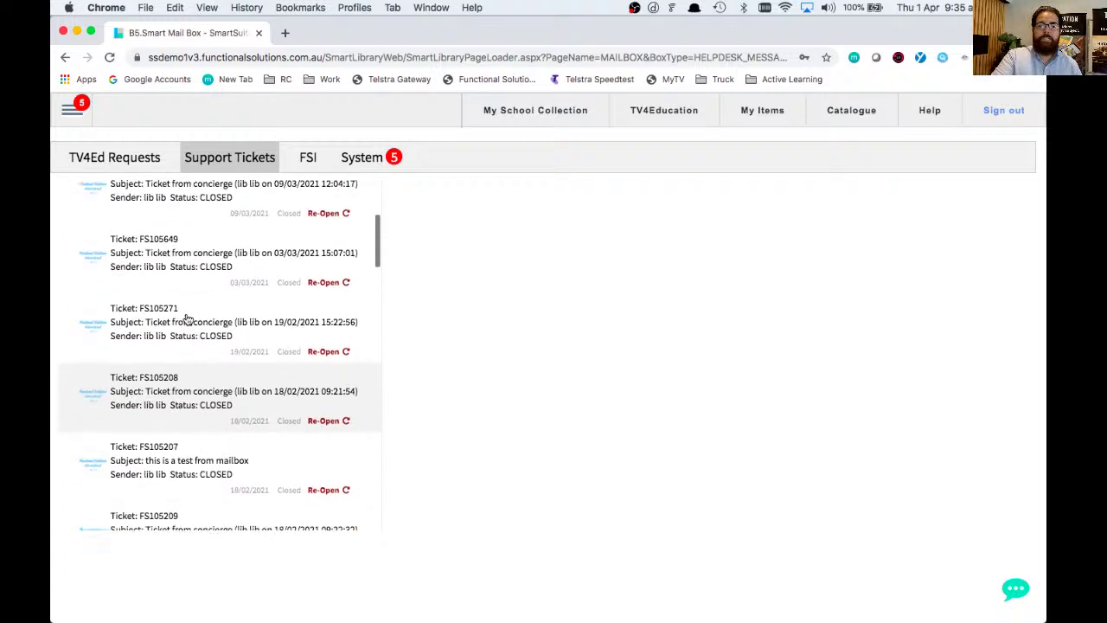
scroll(187, 318, "up", 1)
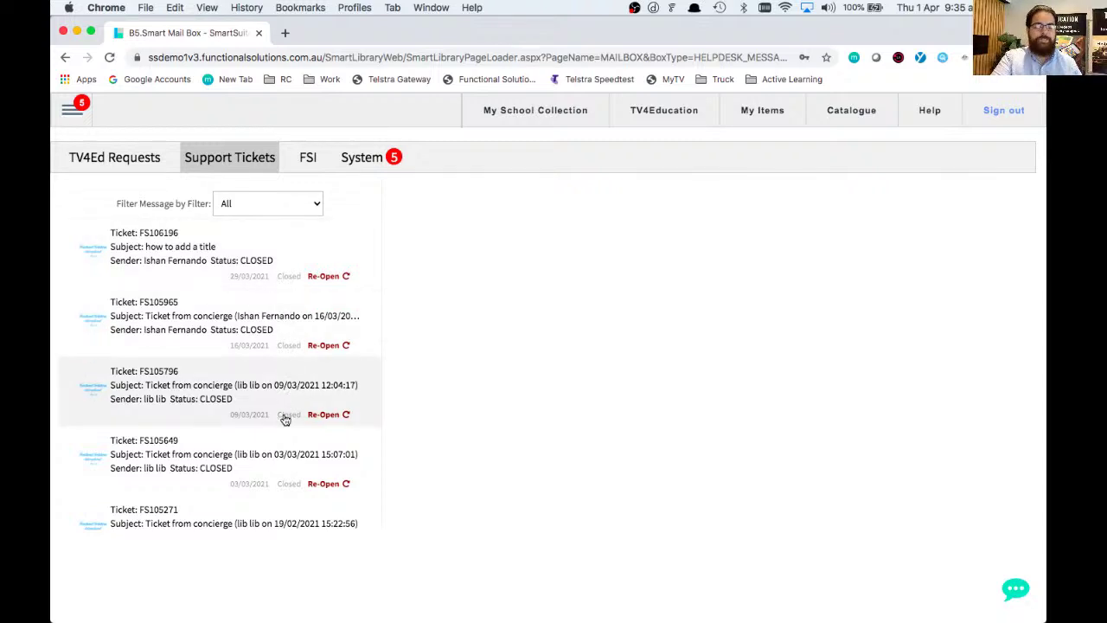
scroll(286, 420, "up", 1)
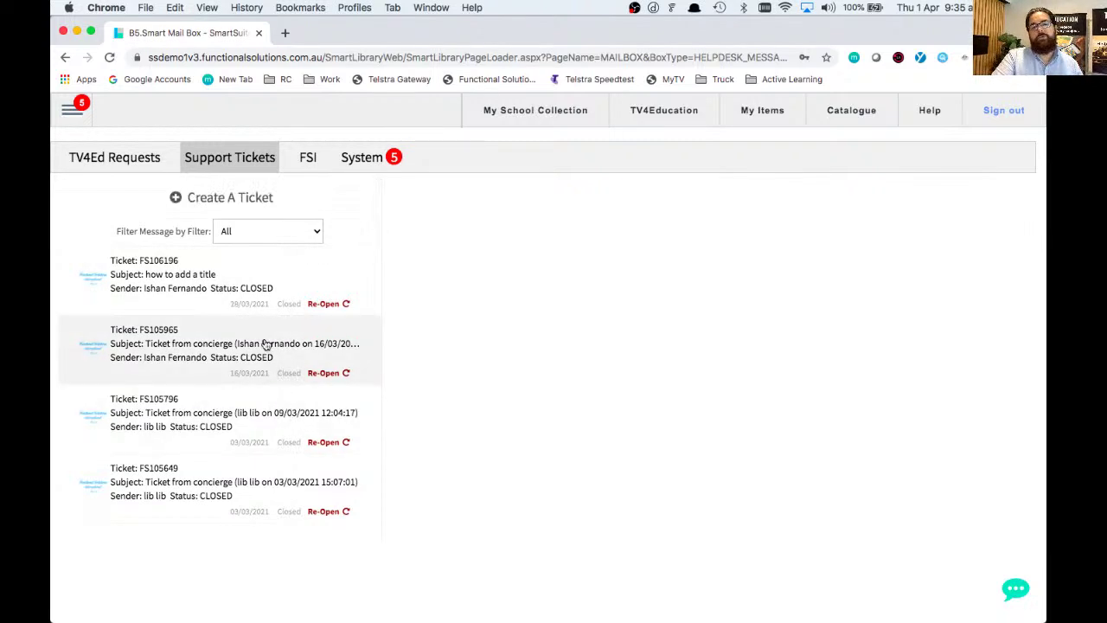
Open a blank Create A Ticket form and click into its Subject and Your Message fields.
left_click(230, 207)
left_click(663, 226)
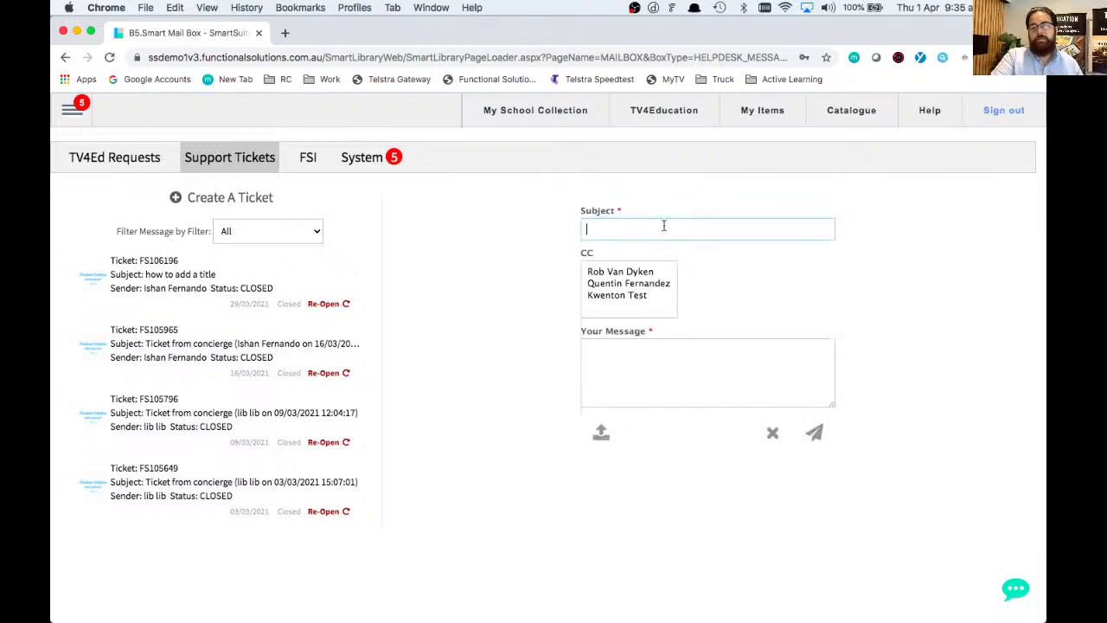
left_click(662, 377)
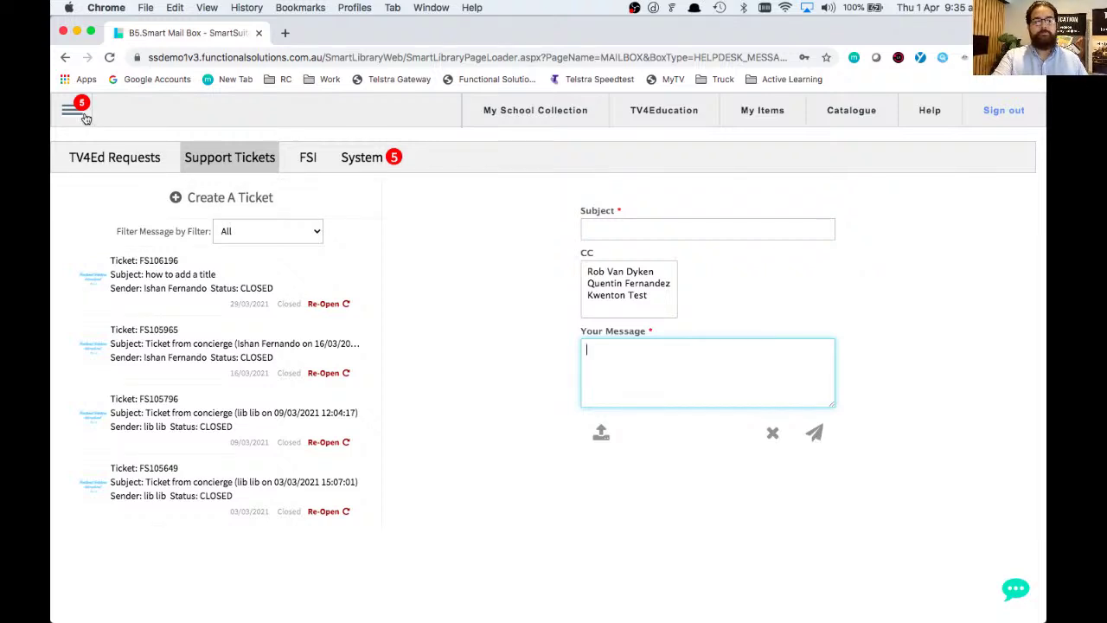
left_click(86, 118)
Sign out, then log back into the library portal with the account's username and password.
left_click(130, 432)
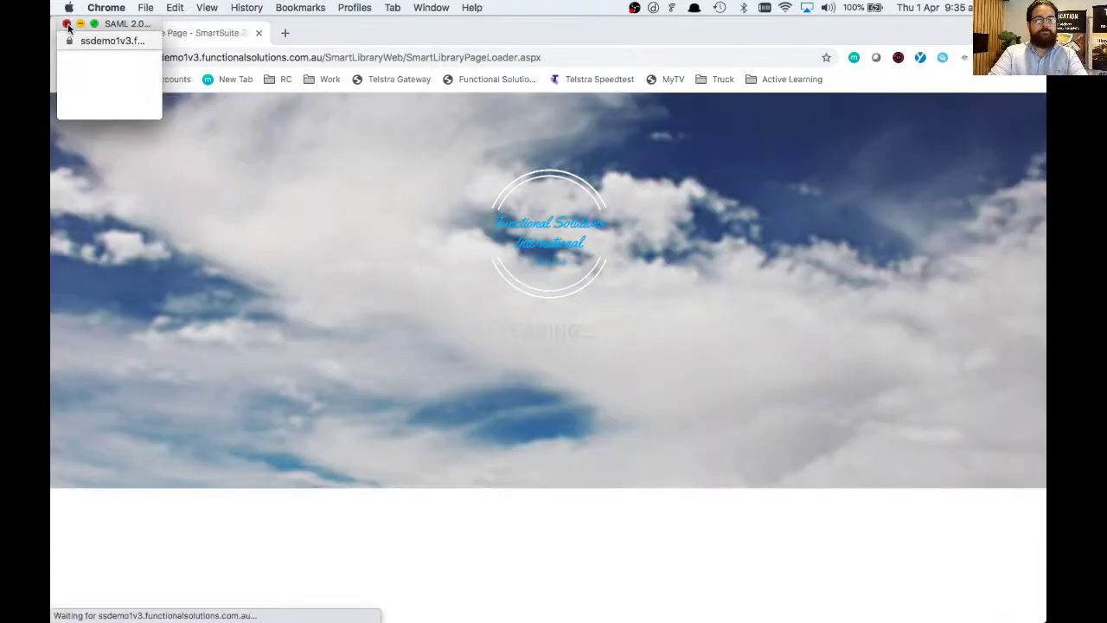
left_click(67, 24)
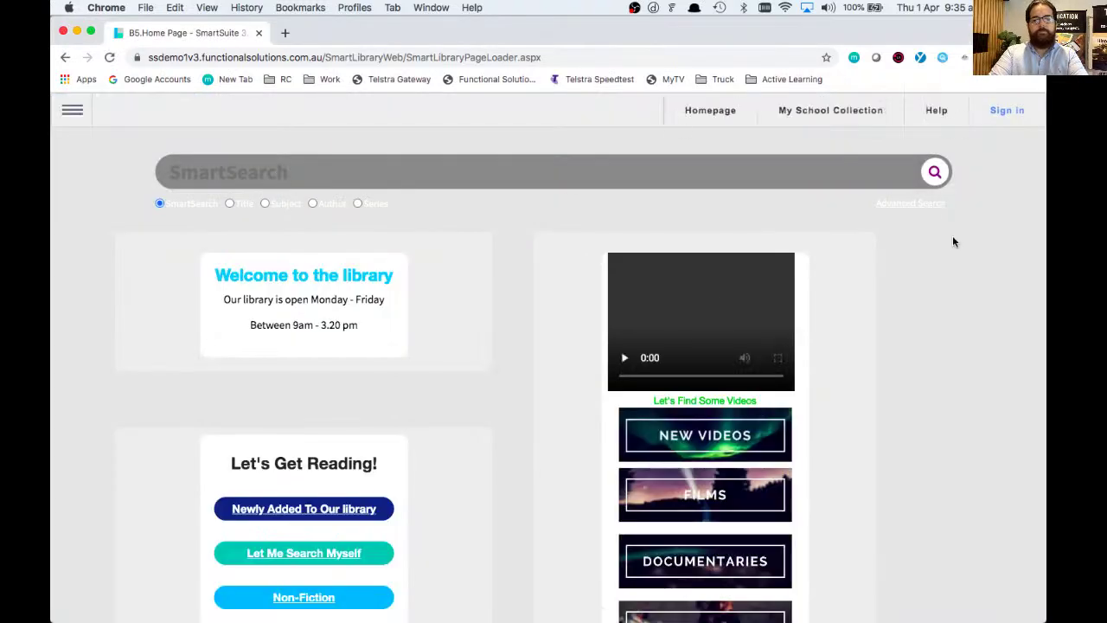
left_click(1005, 111)
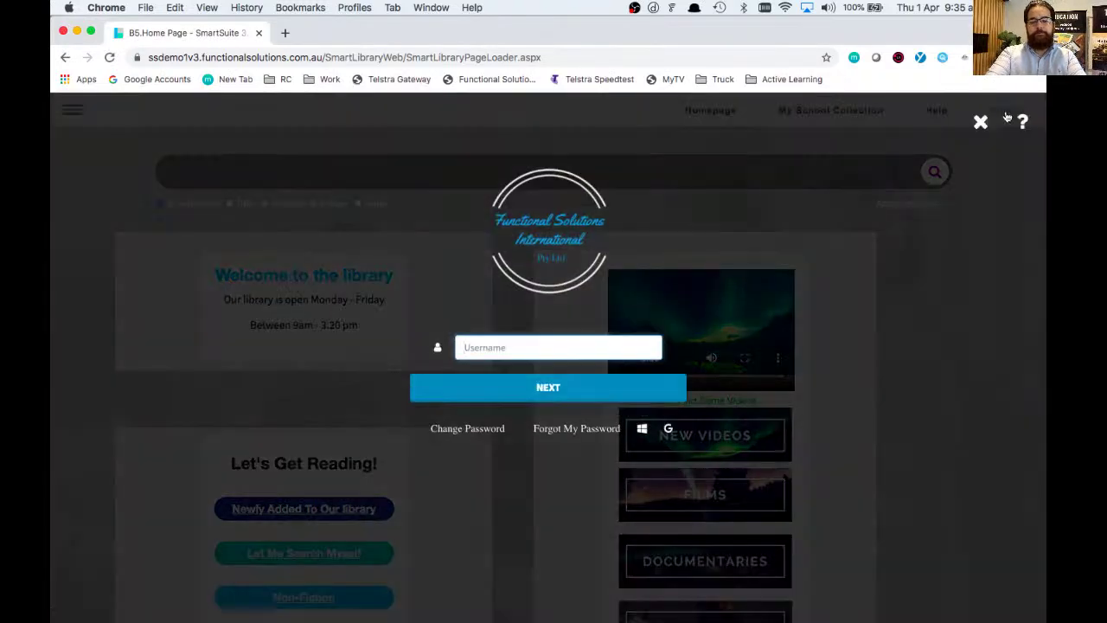
type("lib")
key("Return")
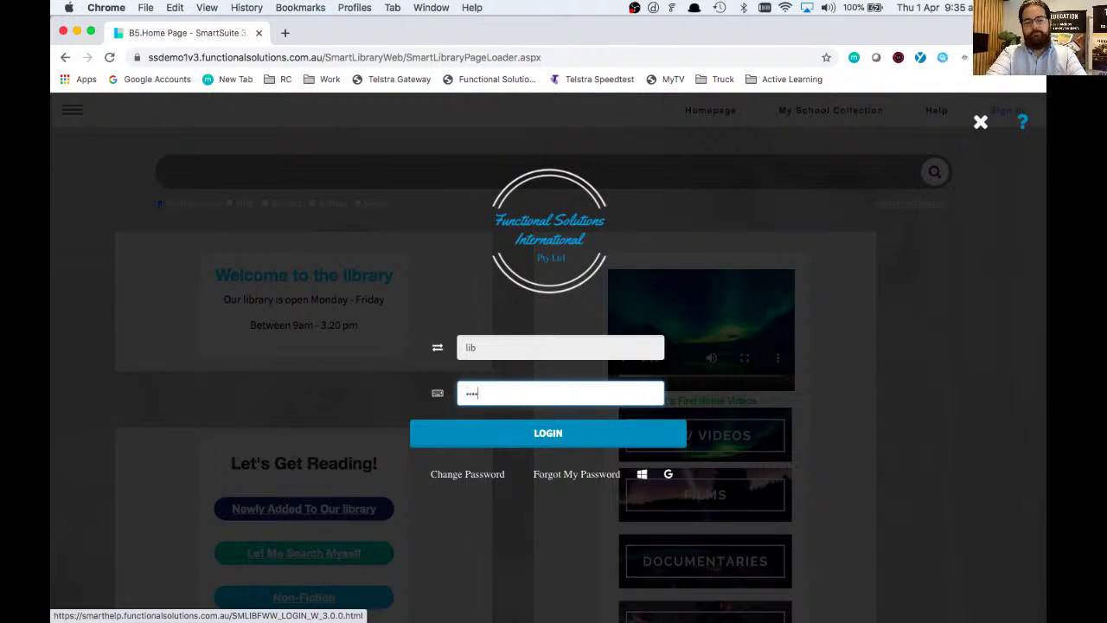
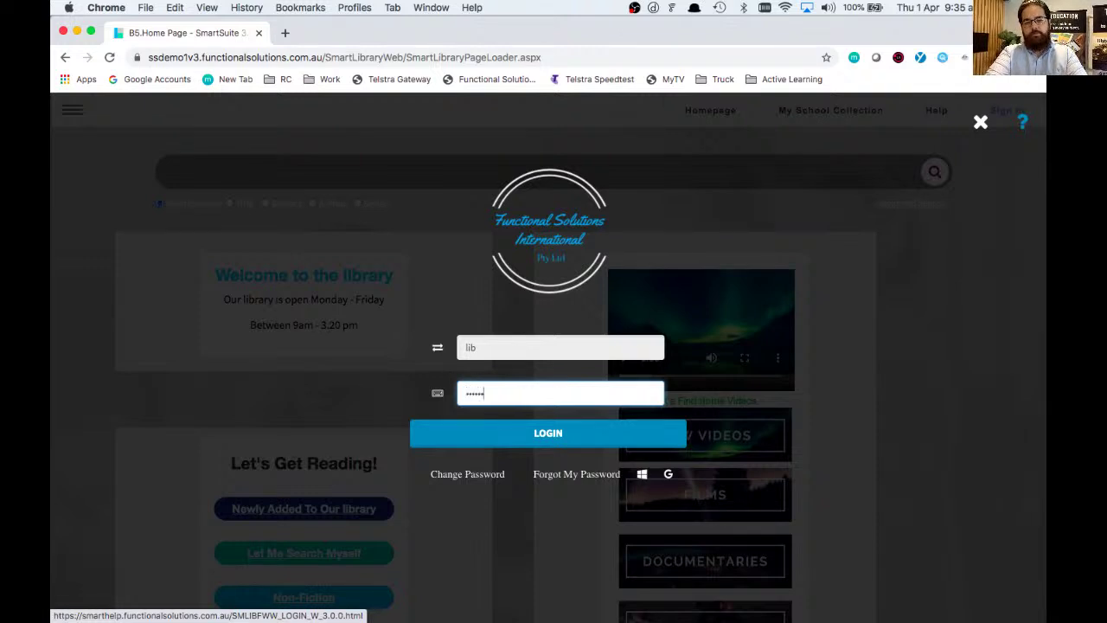
key("super+a")
type("1•••••••")
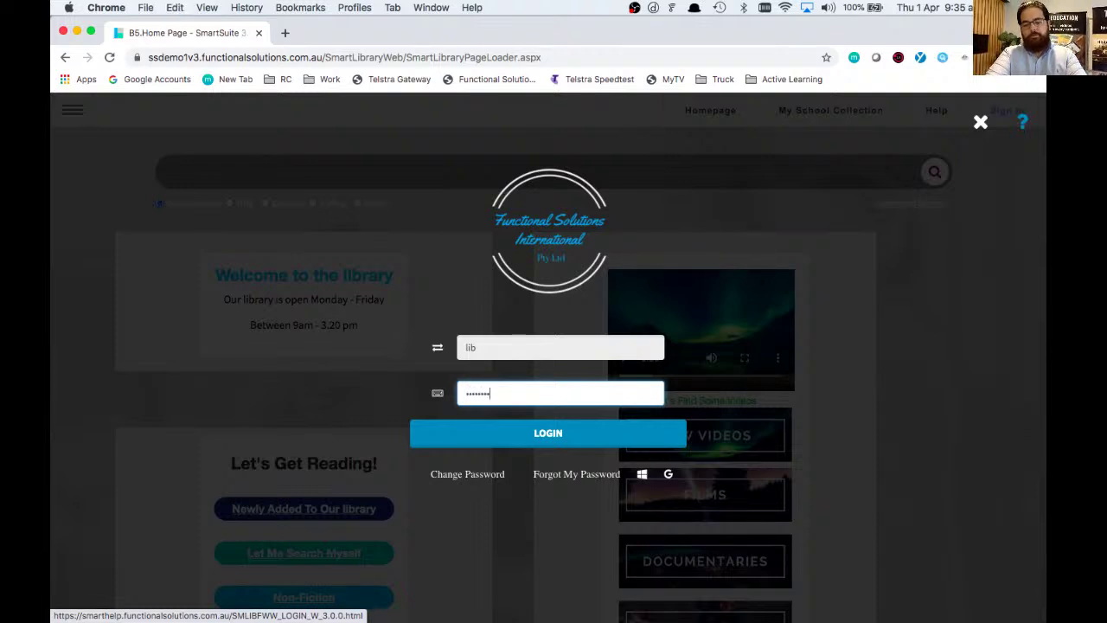
type("••••")
key("Return")
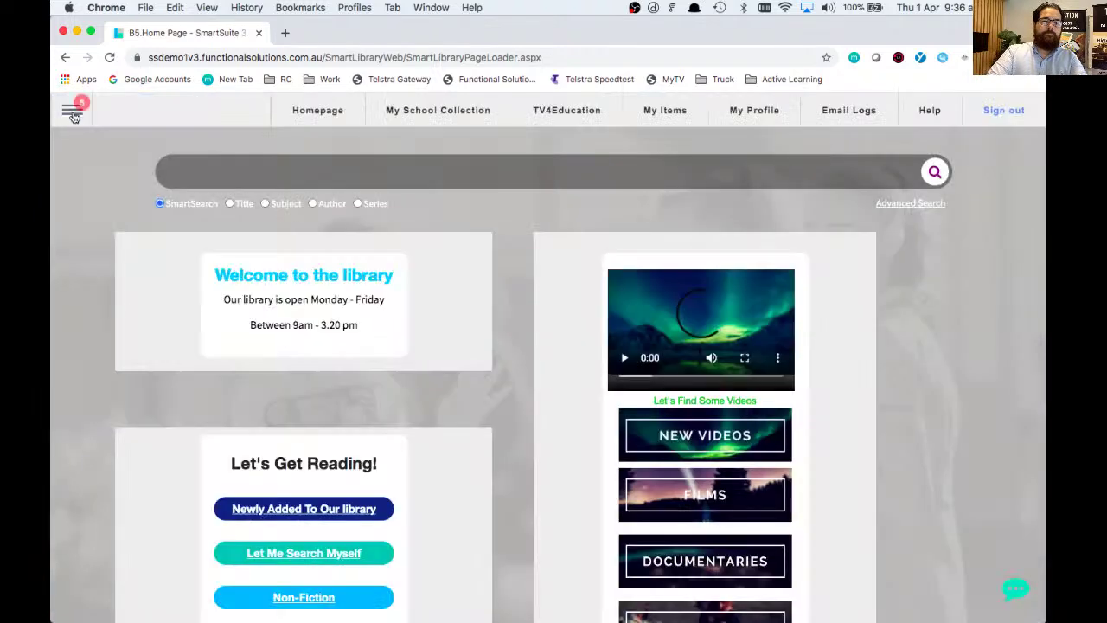
Open Support > Search Help to launch the Functional Solutions Help Centre in a new tab.
left_click(73, 107)
scroll(119, 432, "down", 5)
mouse_move(122, 329)
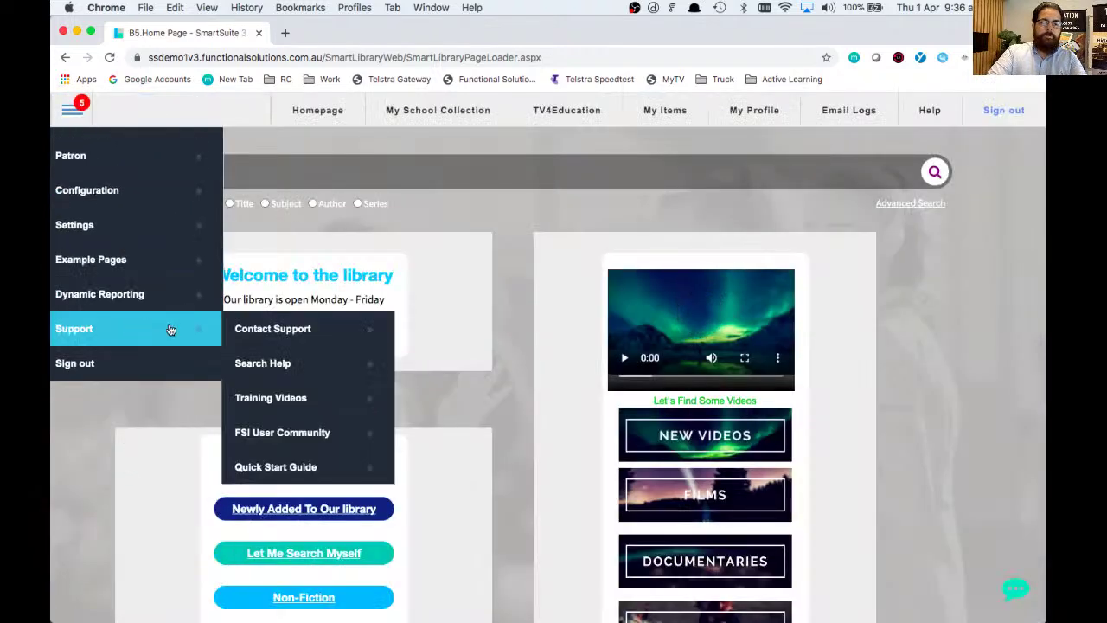
left_click(286, 370)
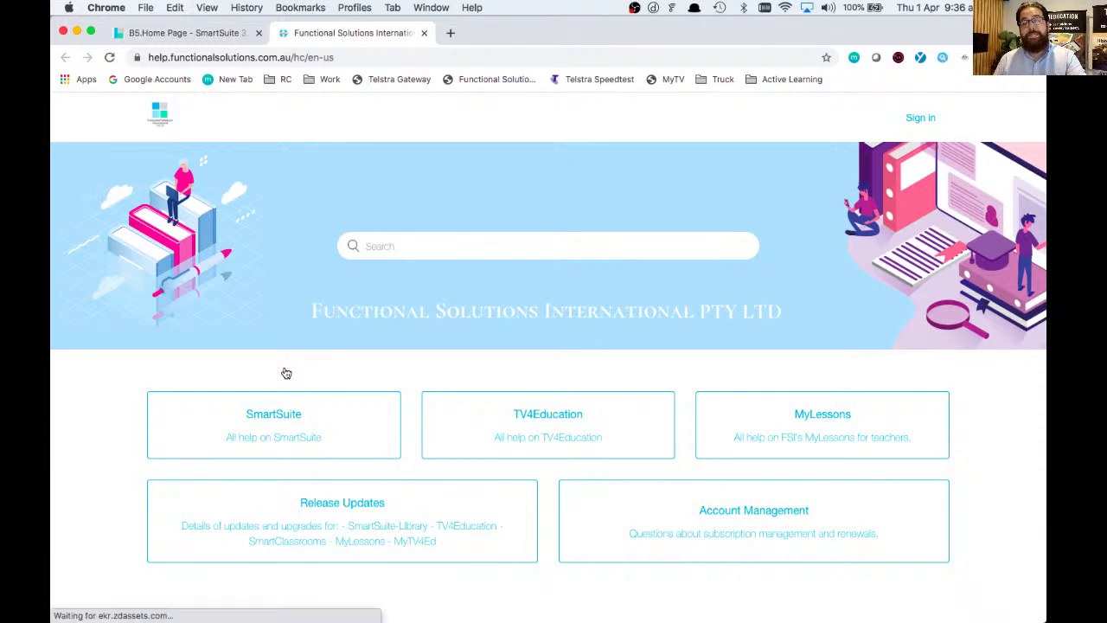
Search the help centre for 'import users' and read the Patron Import article in a new tab.
left_click(437, 250)
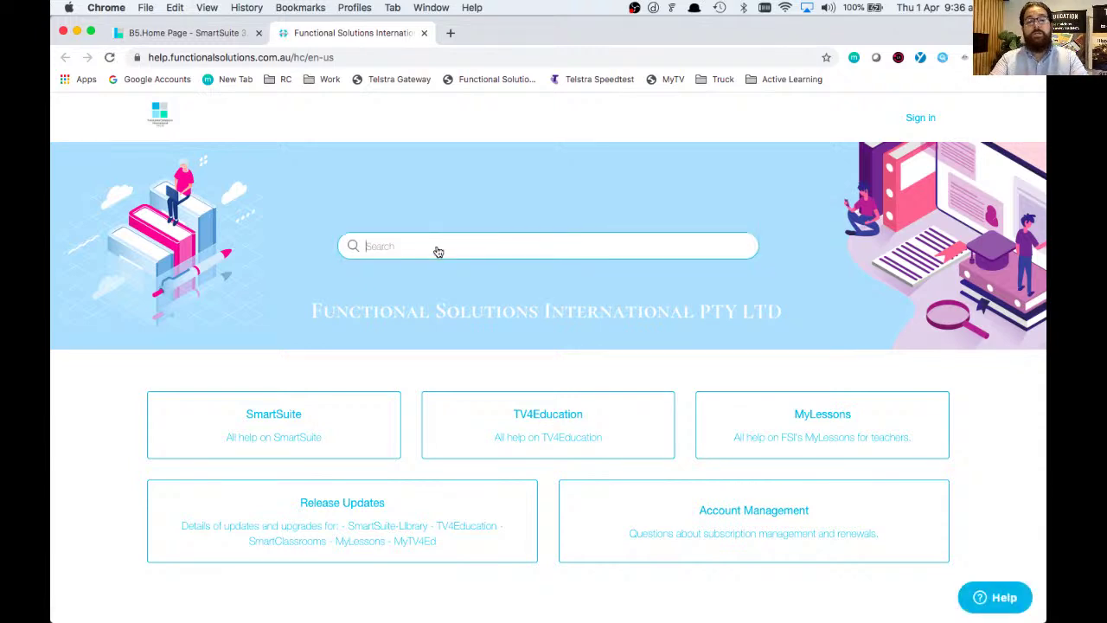
type("import")
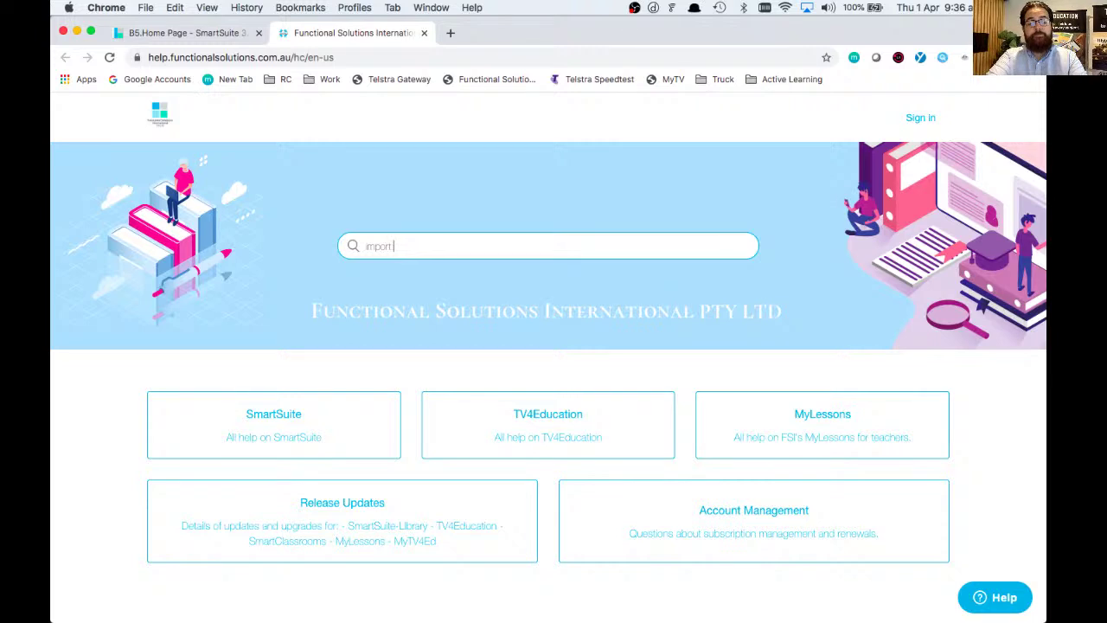
type(" users")
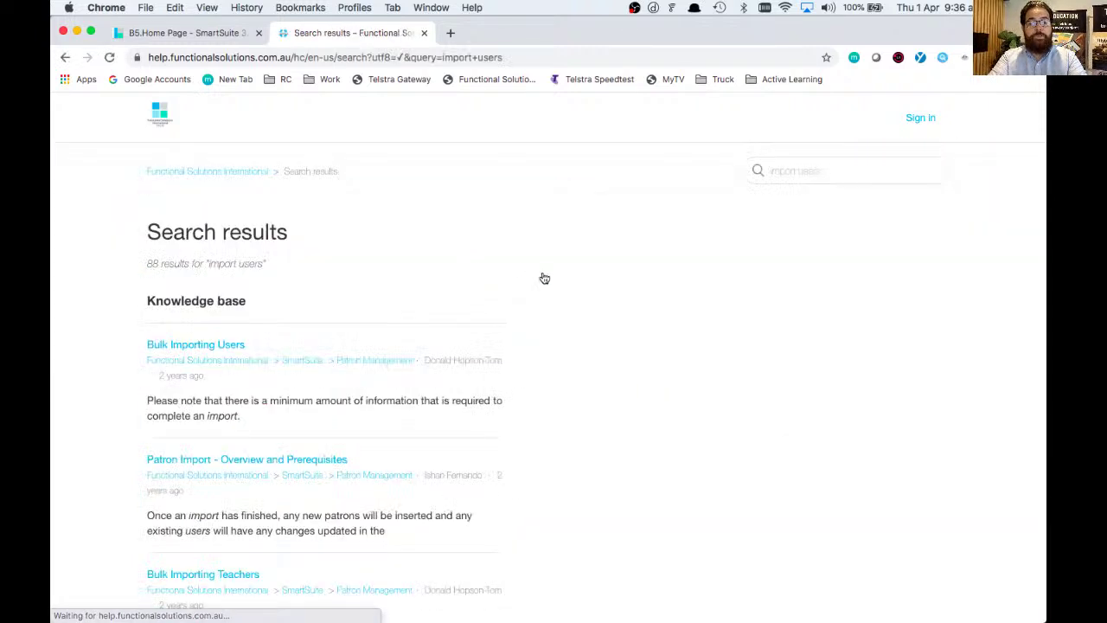
scroll(543, 278, "down", 3)
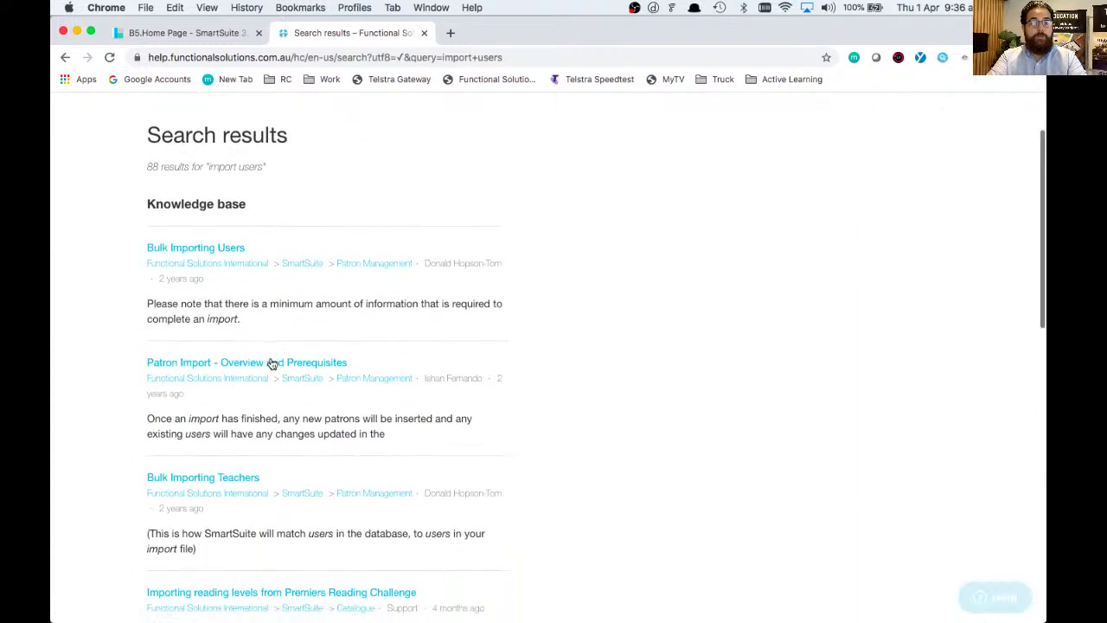
left_click(270, 364, "super")
left_click(511, 36)
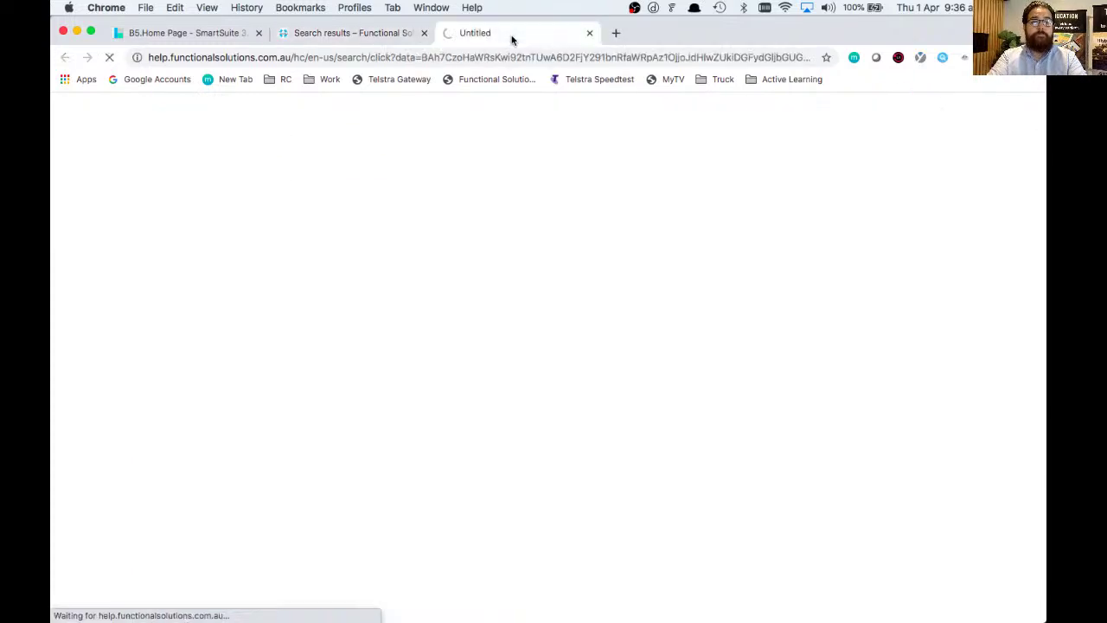
scroll(634, 236, "down", 2)
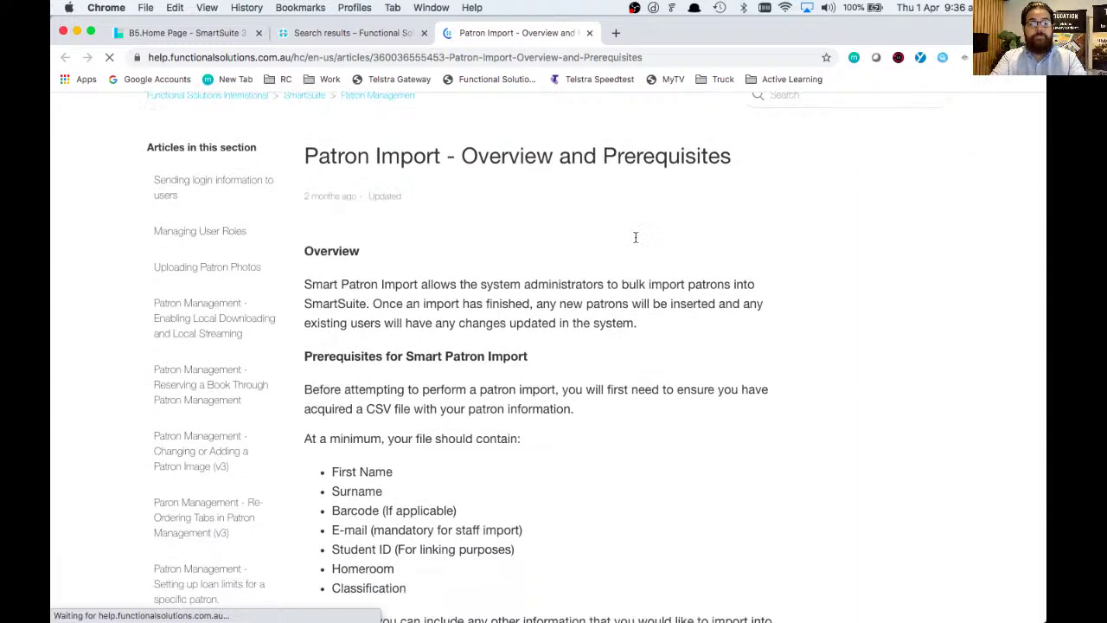
scroll(634, 236, "down", 3)
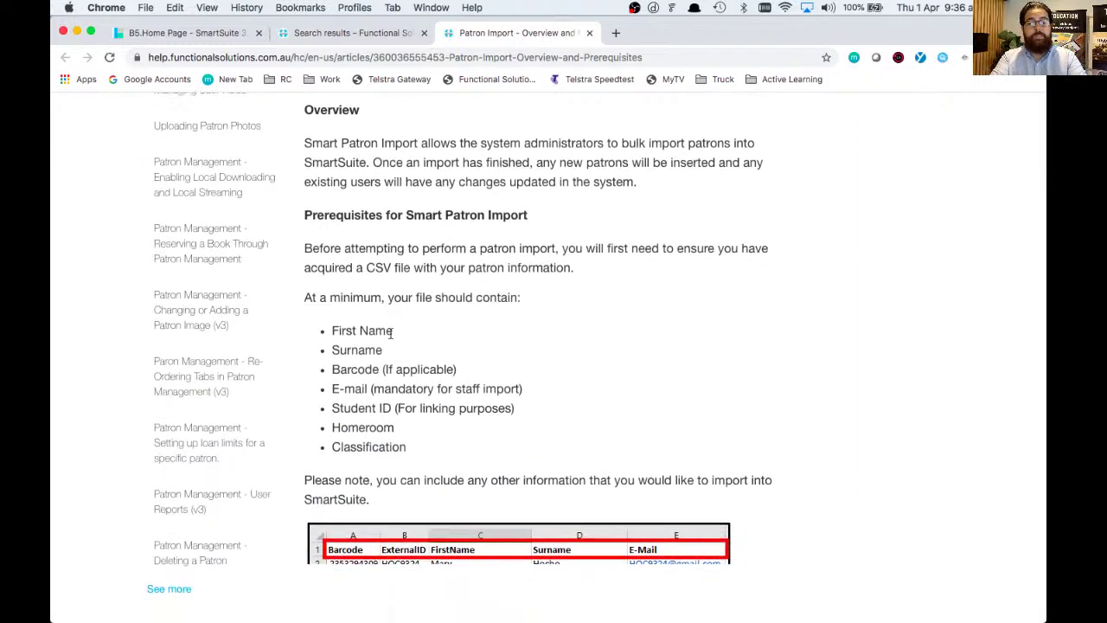
scroll(385, 339, "down", 5)
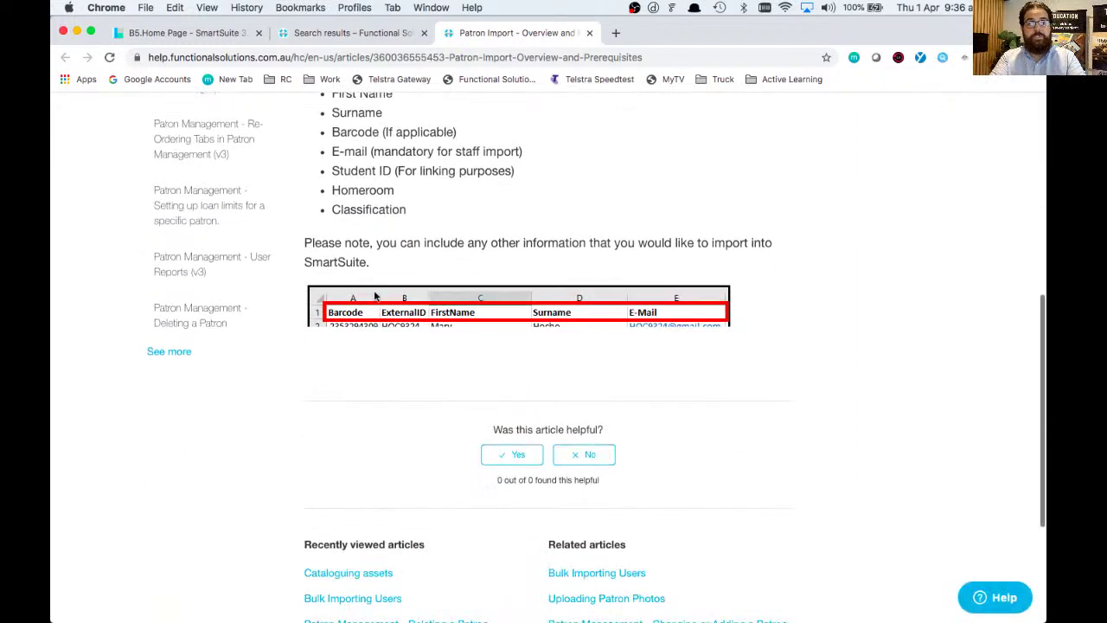
left_click(364, 36)
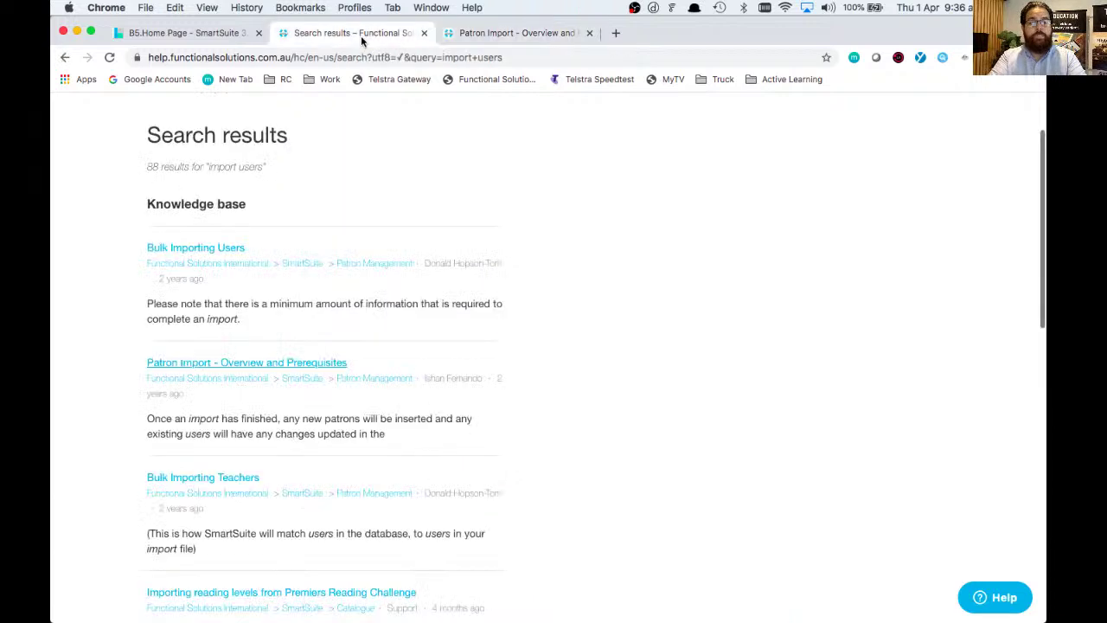
Open the Bulk Importing Users article in another tab, then return to the 88 results.
left_click(191, 251, "super")
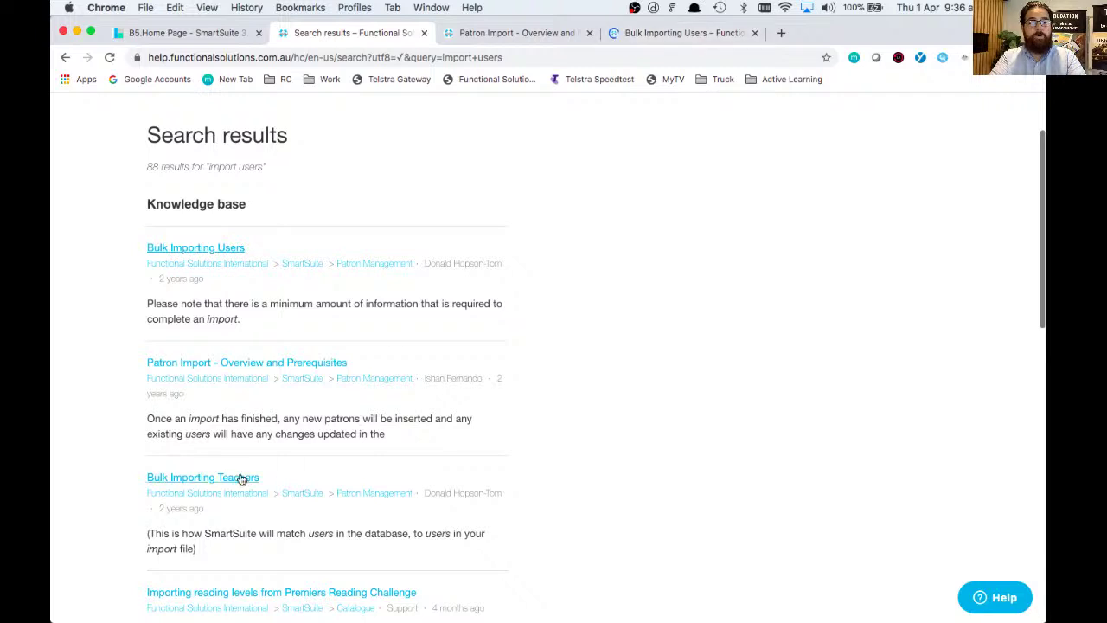
left_click(662, 33)
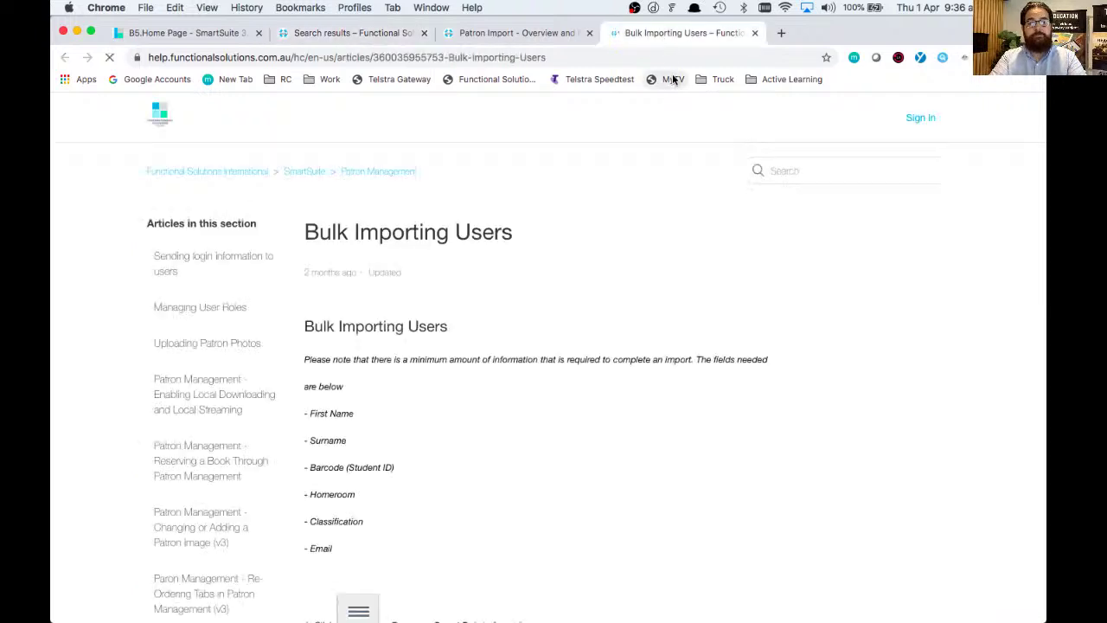
left_click(351, 33)
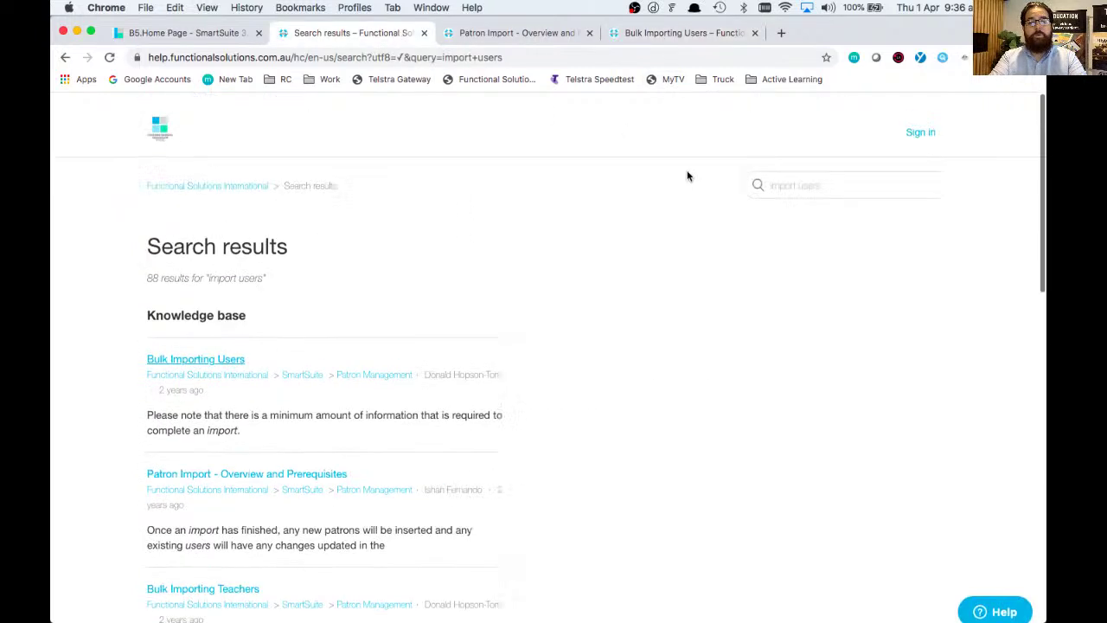
scroll(687, 177, "down", 1)
left_click(818, 171)
type("security")
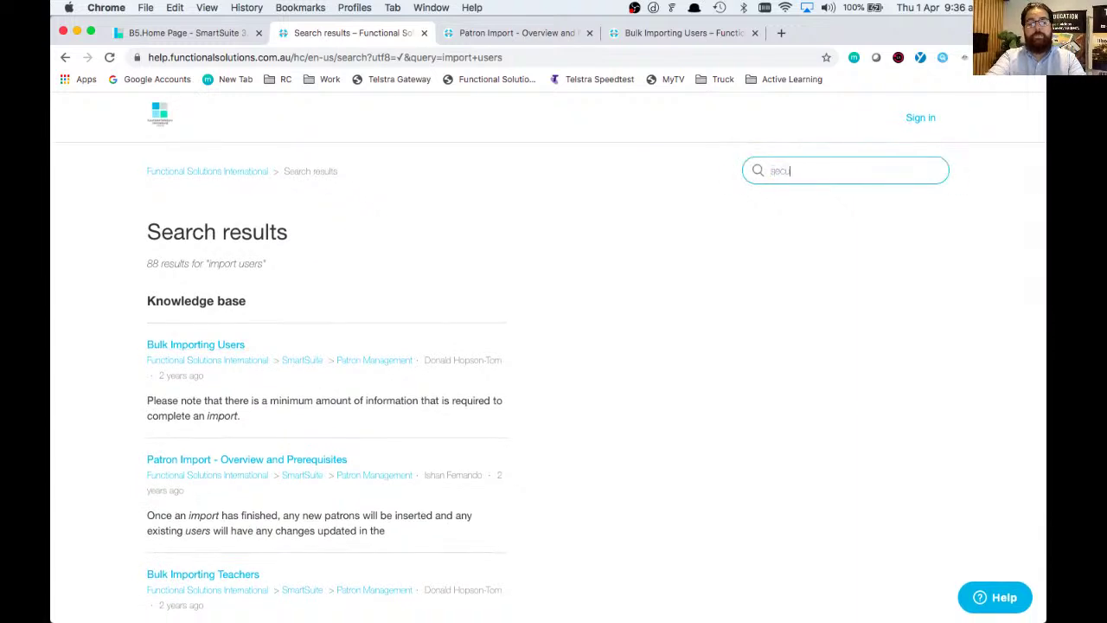
key("Return")
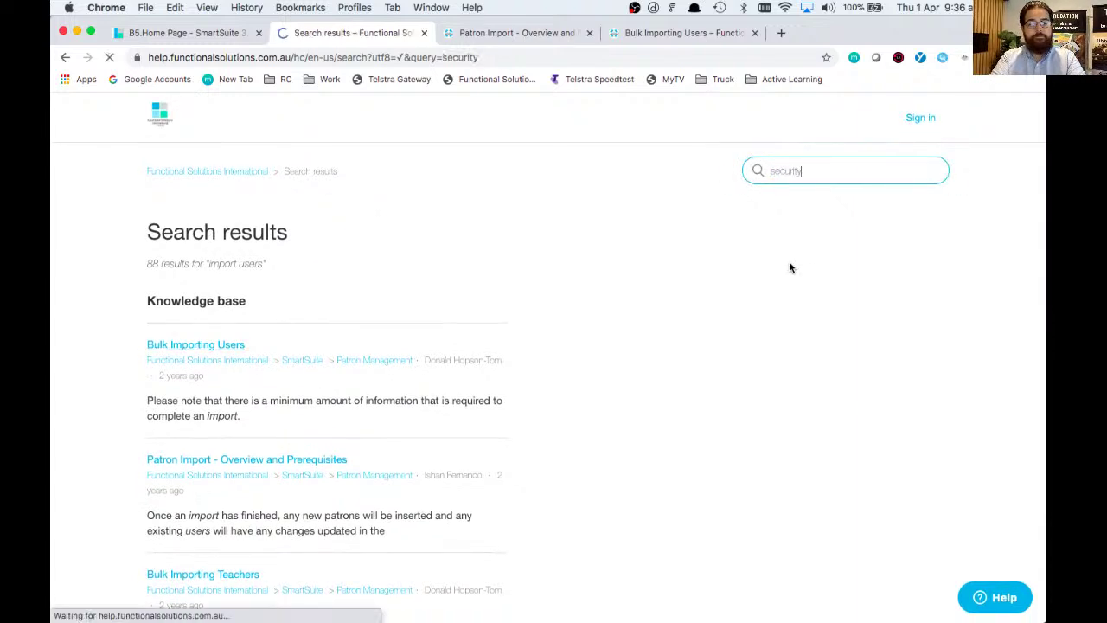
scroll(386, 331, "down", 2)
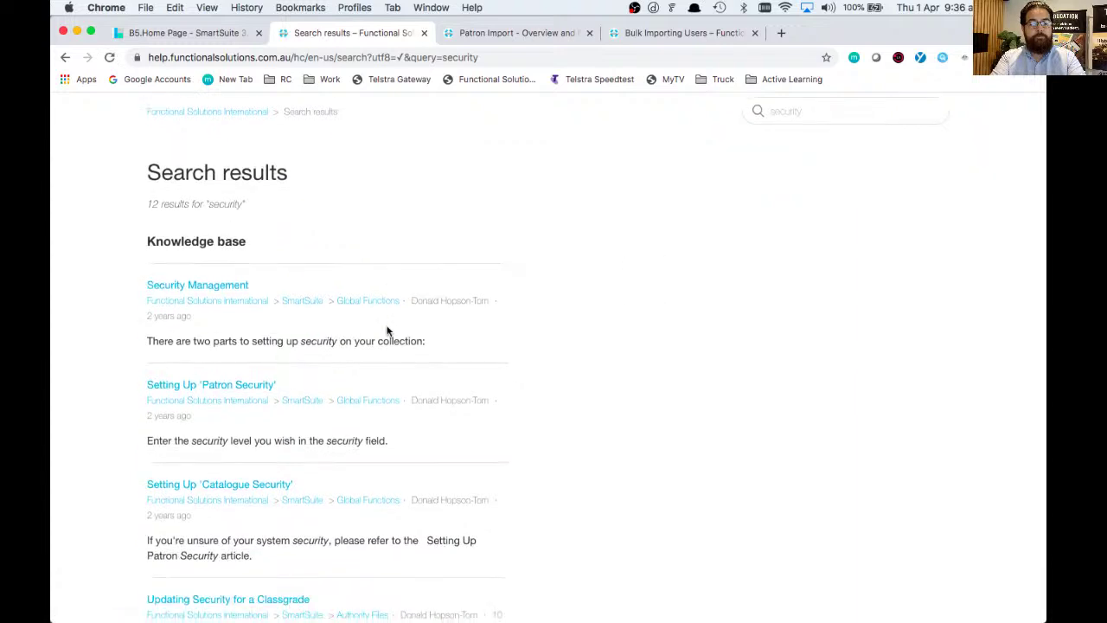
left_click(212, 282, "super")
left_click(811, 35)
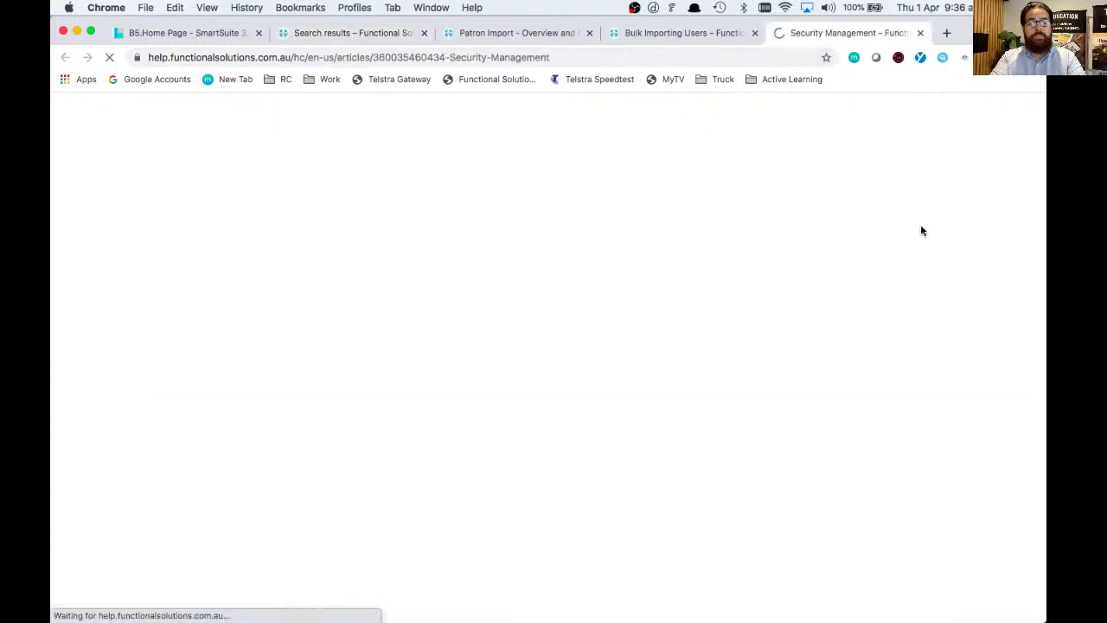
scroll(783, 243, "down", 2)
scroll(784, 249, "down", 6)
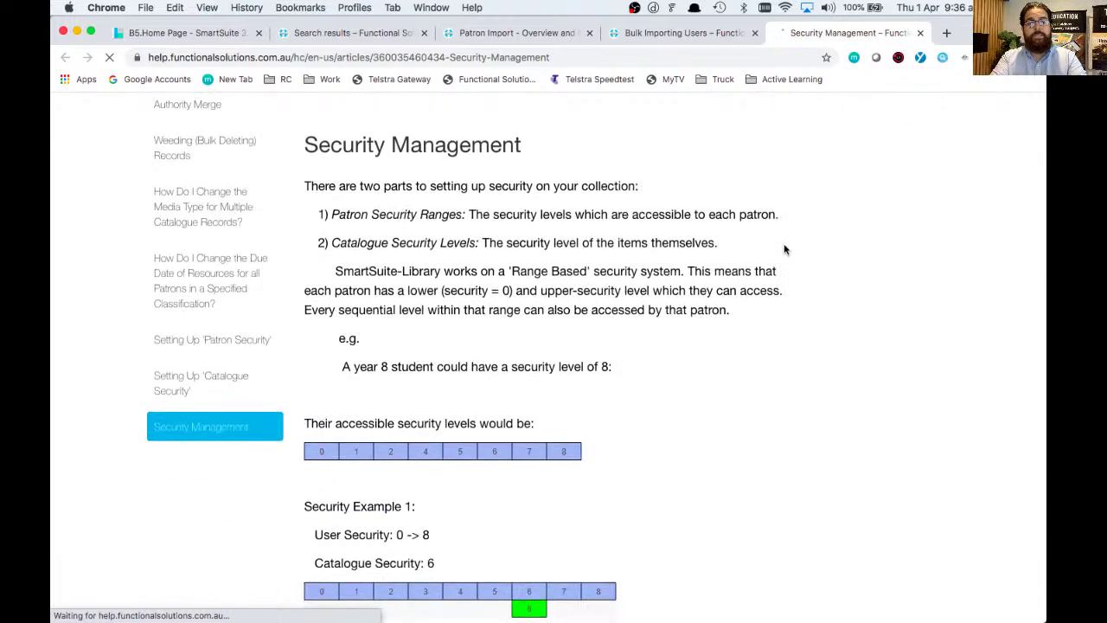
scroll(783, 249, "up", 7)
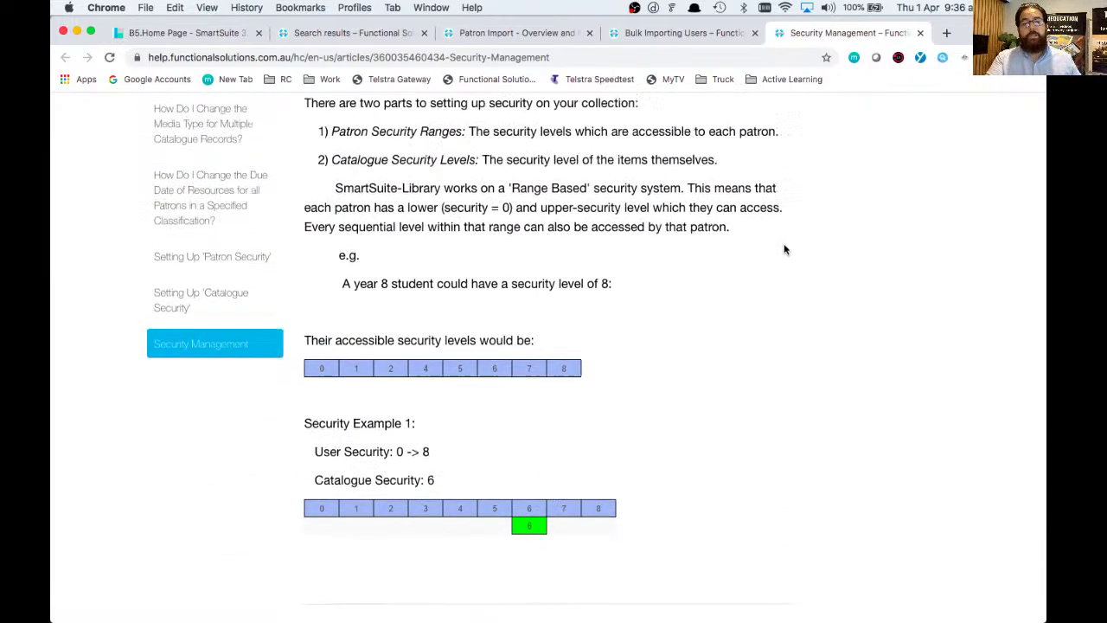
scroll(783, 249, "down", 5)
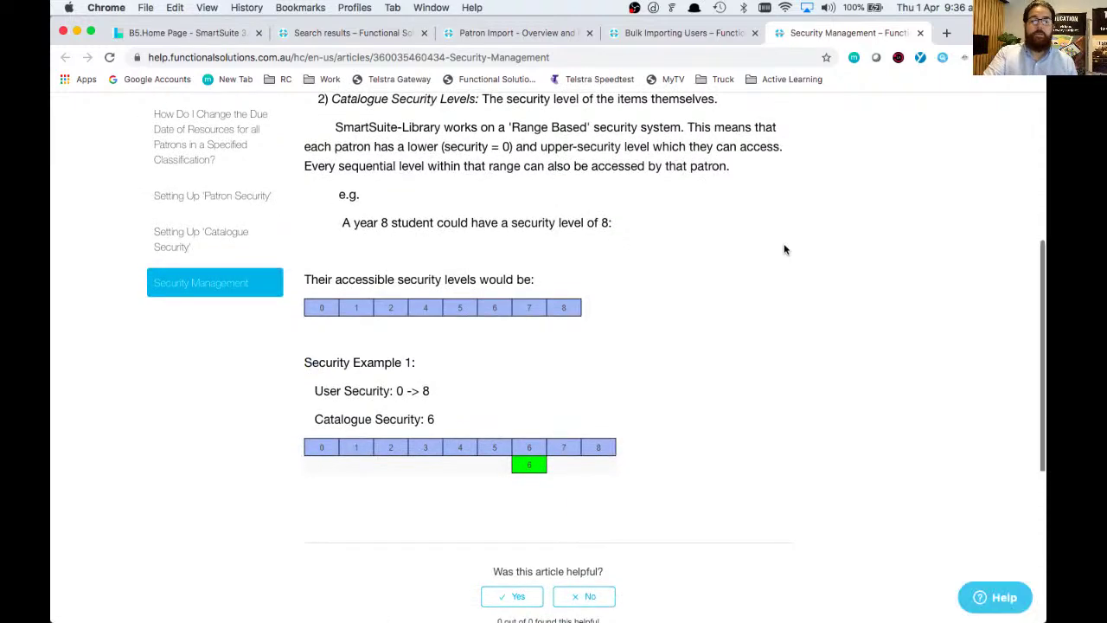
scroll(784, 249, "down", 1)
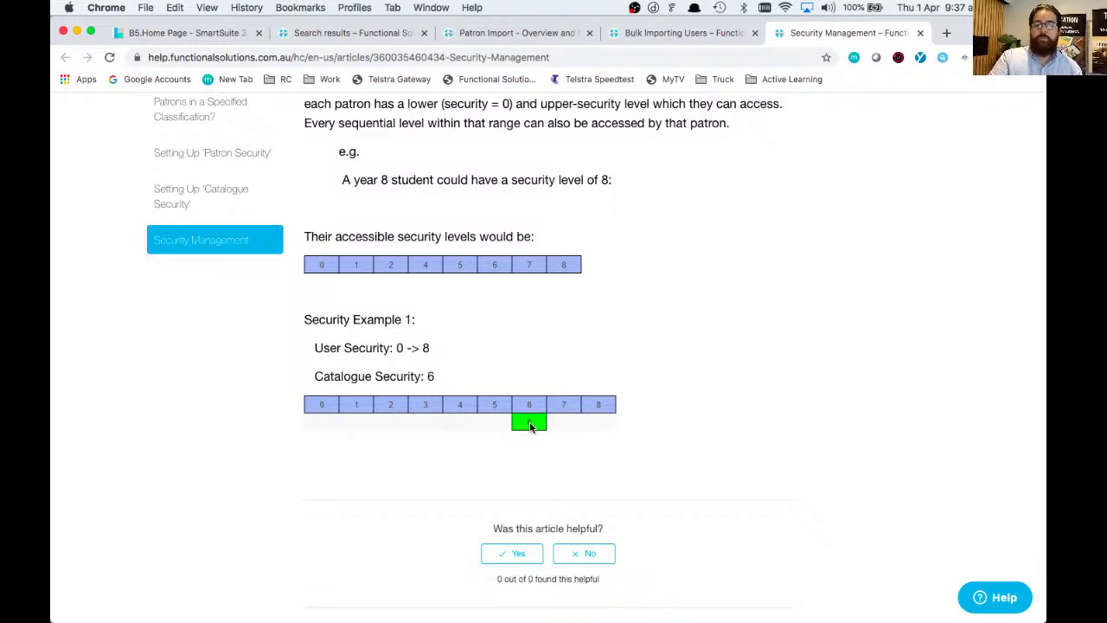
scroll(529, 422, "up", 3)
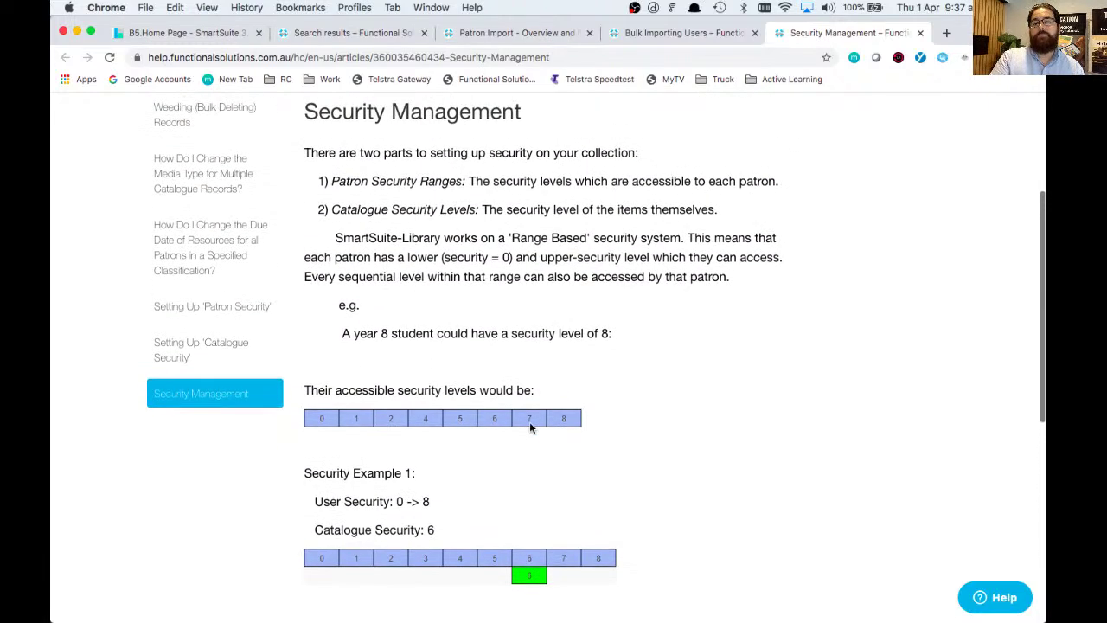
scroll(529, 428, "up", 2)
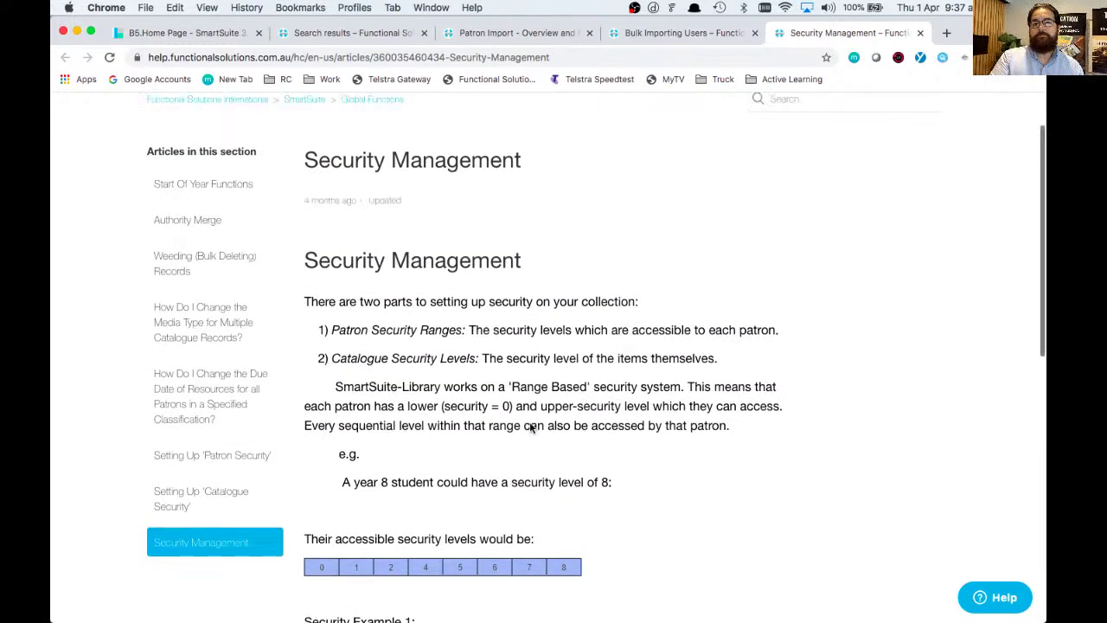
From the SmartSuite home tab, open Support > Training Videos to reach the FSI YouTube channel.
left_click(205, 34)
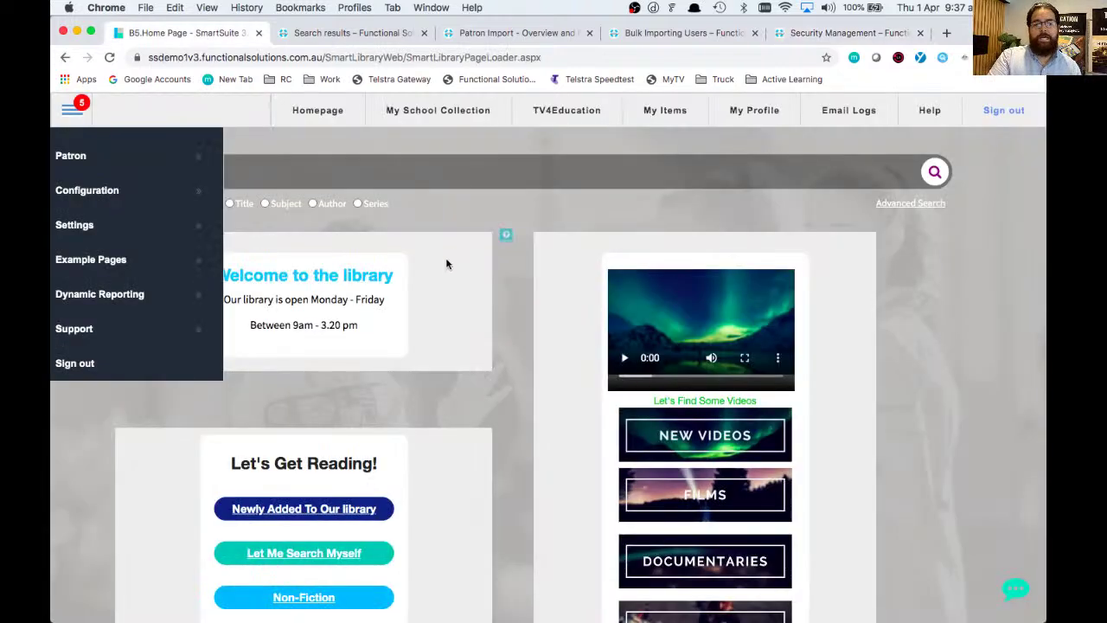
left_click(165, 337)
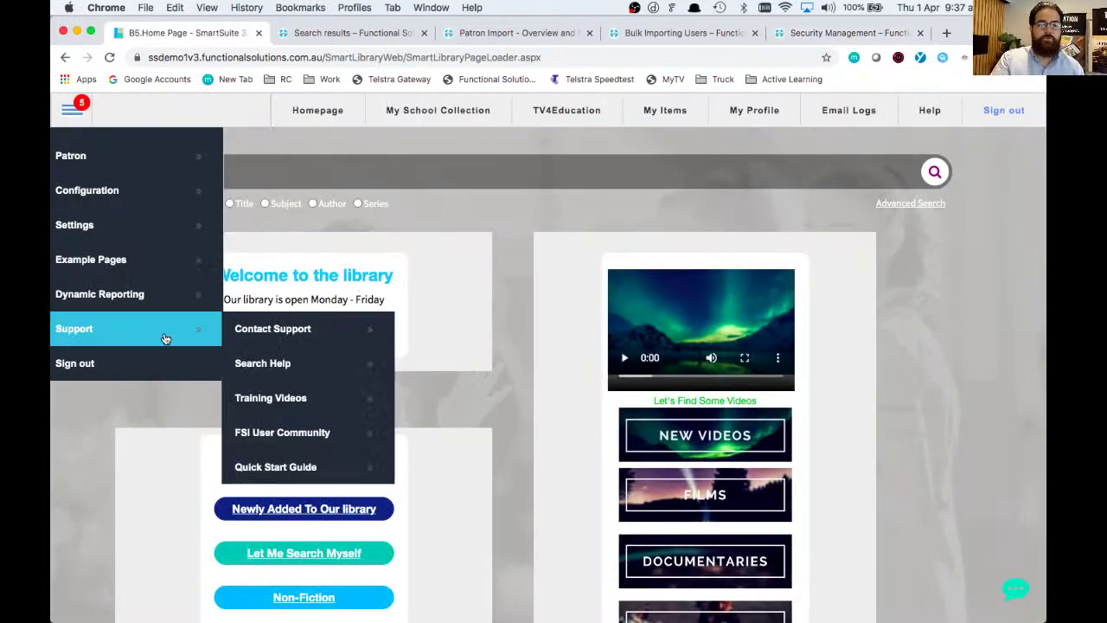
left_click(277, 406)
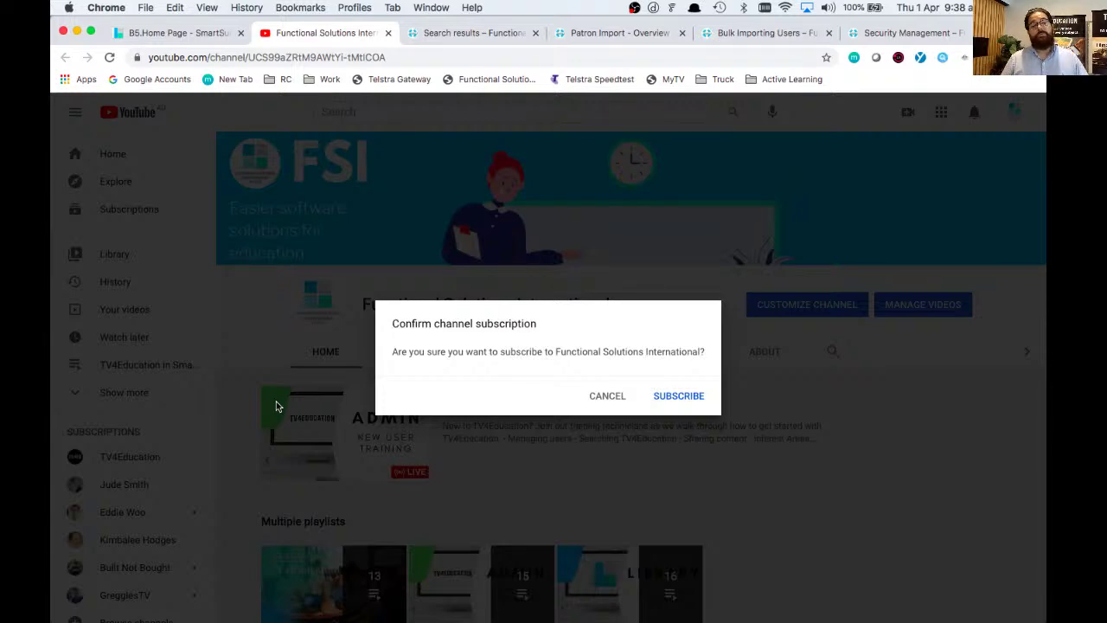
left_click(602, 397)
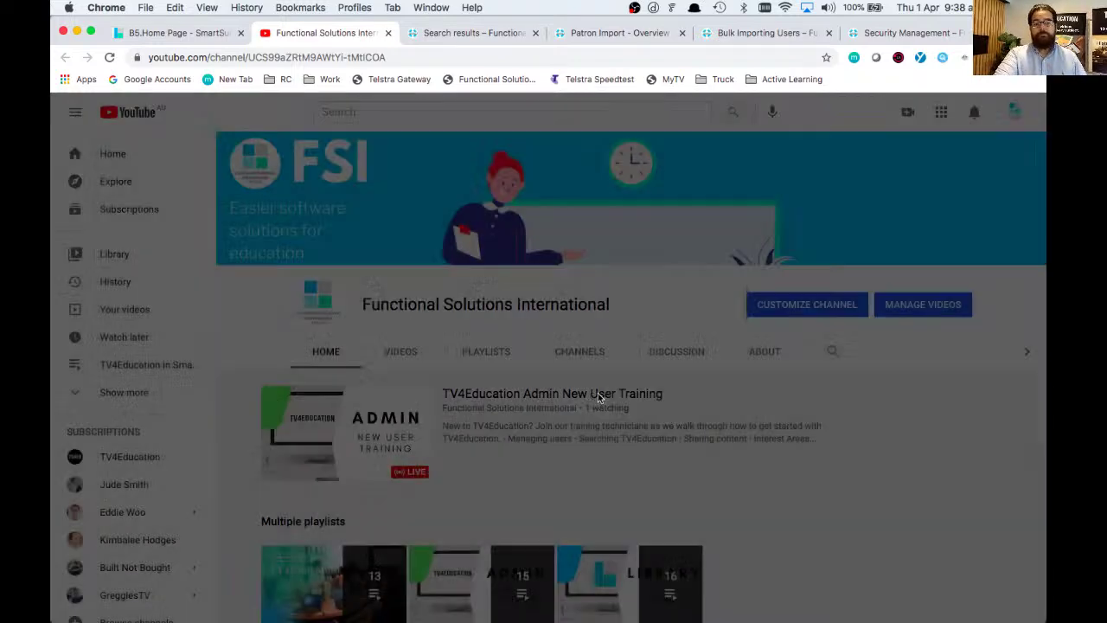
scroll(782, 484, "down", 3)
scroll(782, 483, "down", 3)
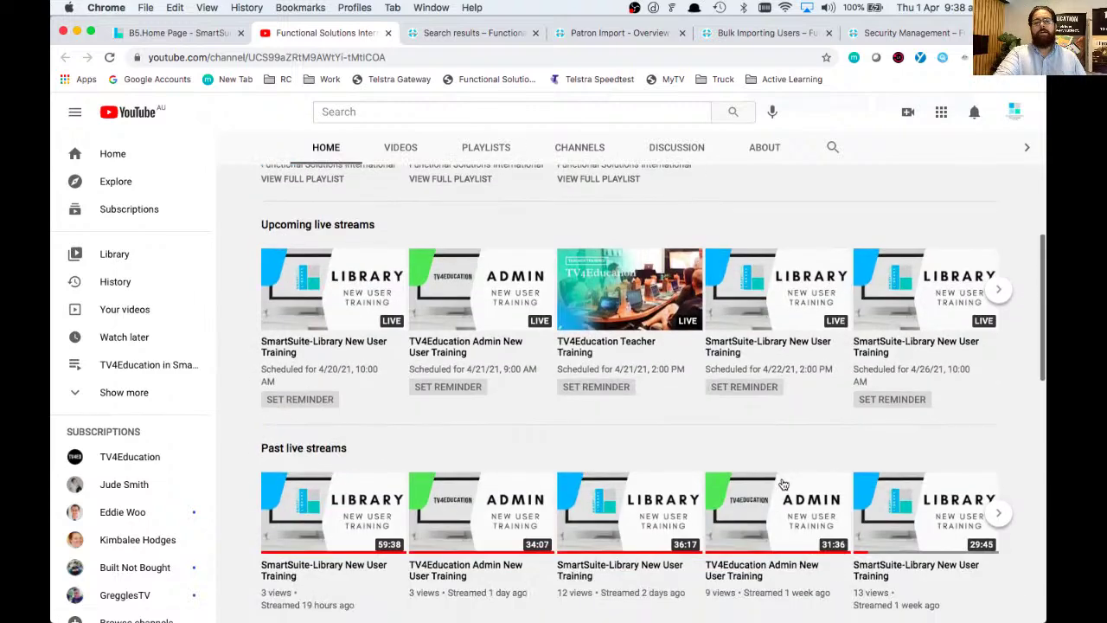
scroll(805, 418, "down", 3)
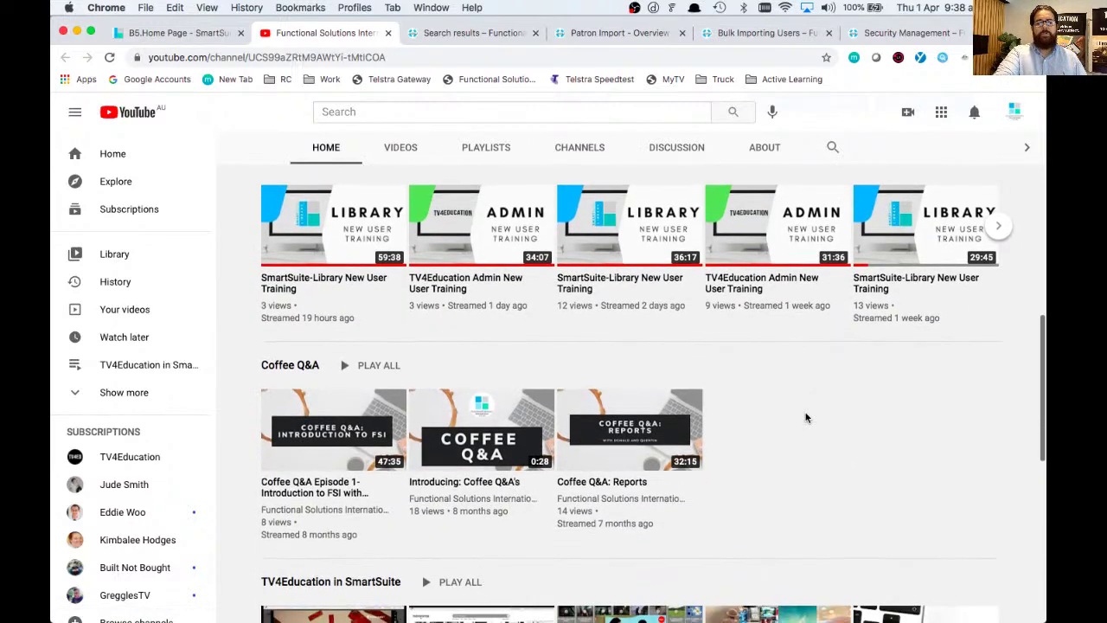
scroll(805, 418, "down", 2)
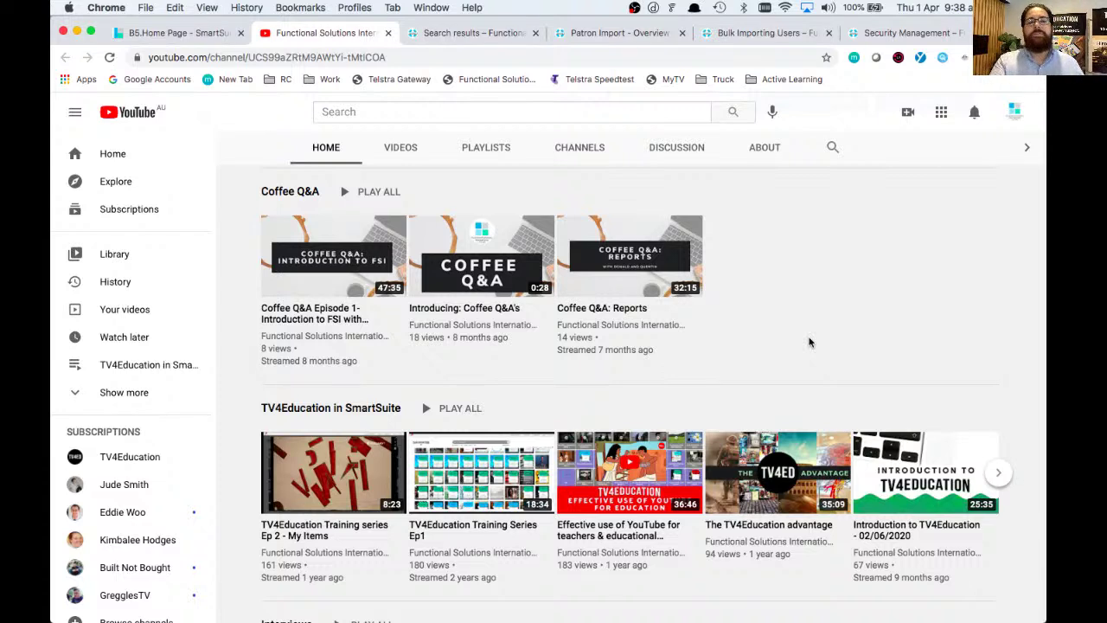
scroll(809, 342, "up", 1)
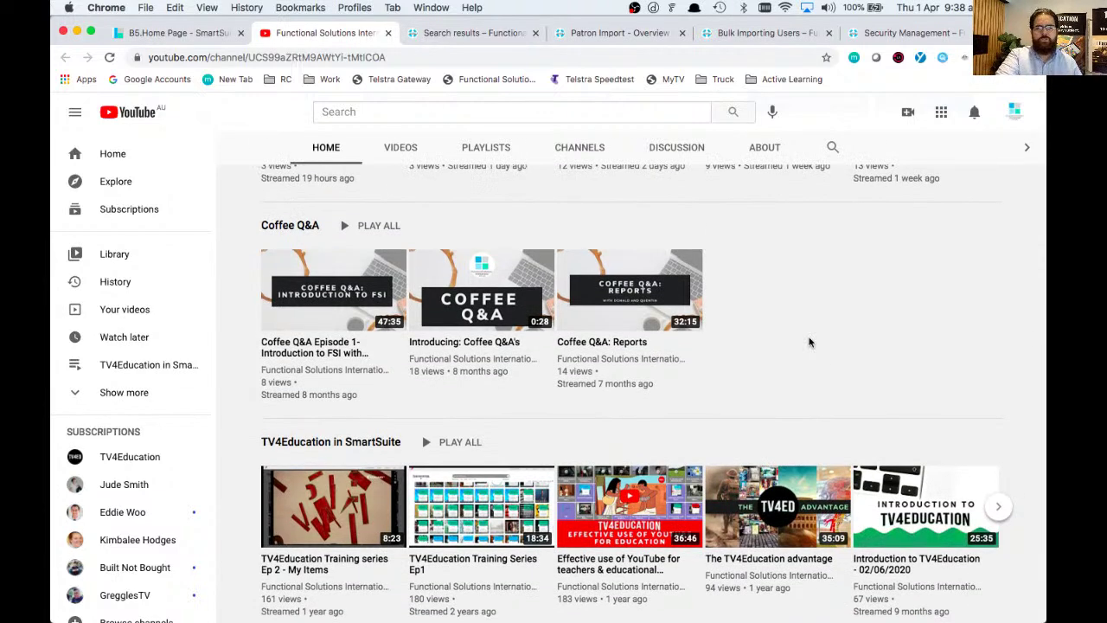
scroll(810, 342, "up", 1)
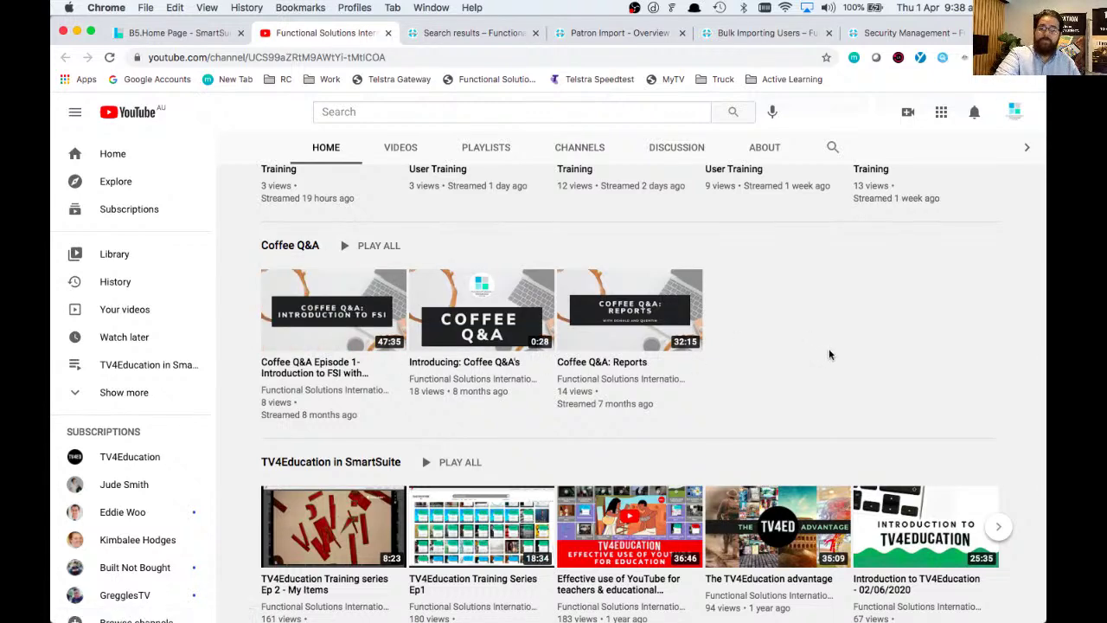
scroll(829, 353, "up", 1)
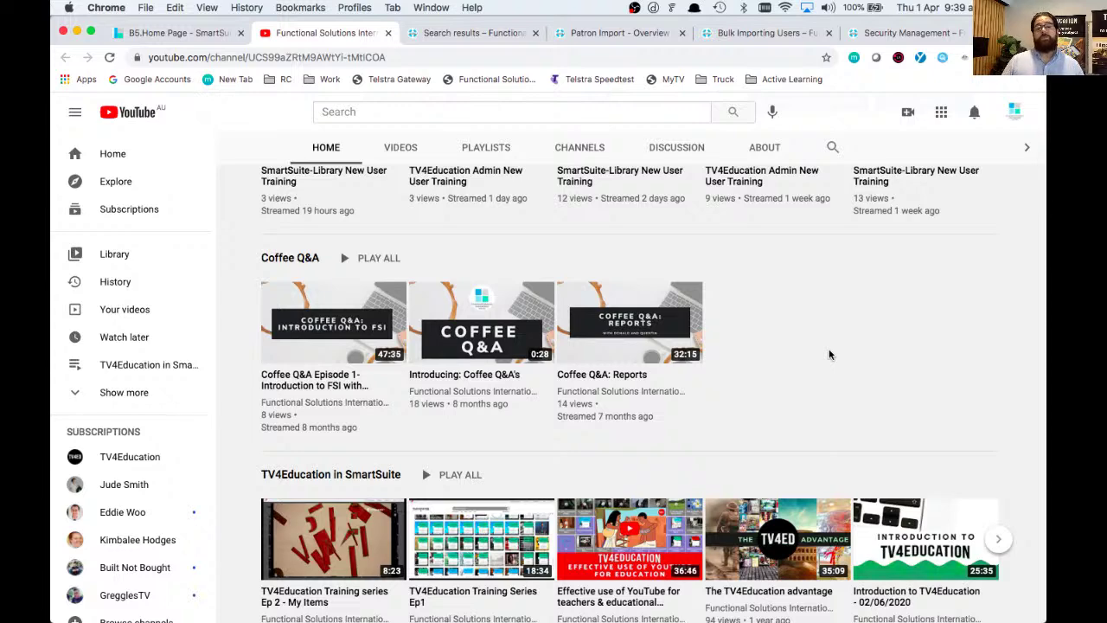
scroll(828, 348, "up", 10)
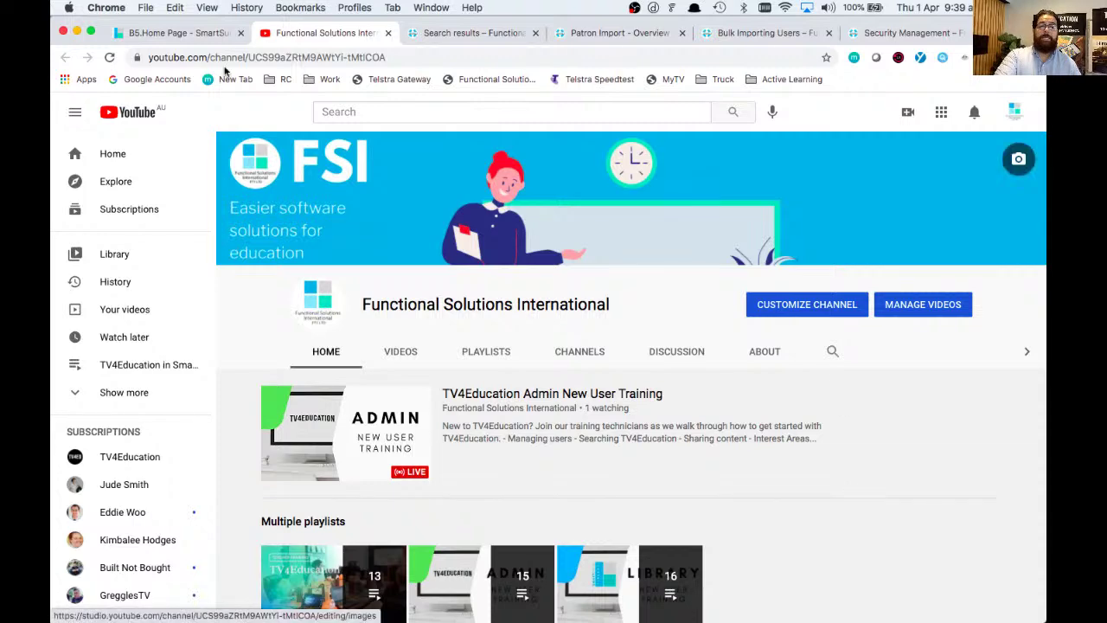
From the SmartSuite home tab, open the 56-page Quick Start Guide PDF under Support.
left_click(145, 40)
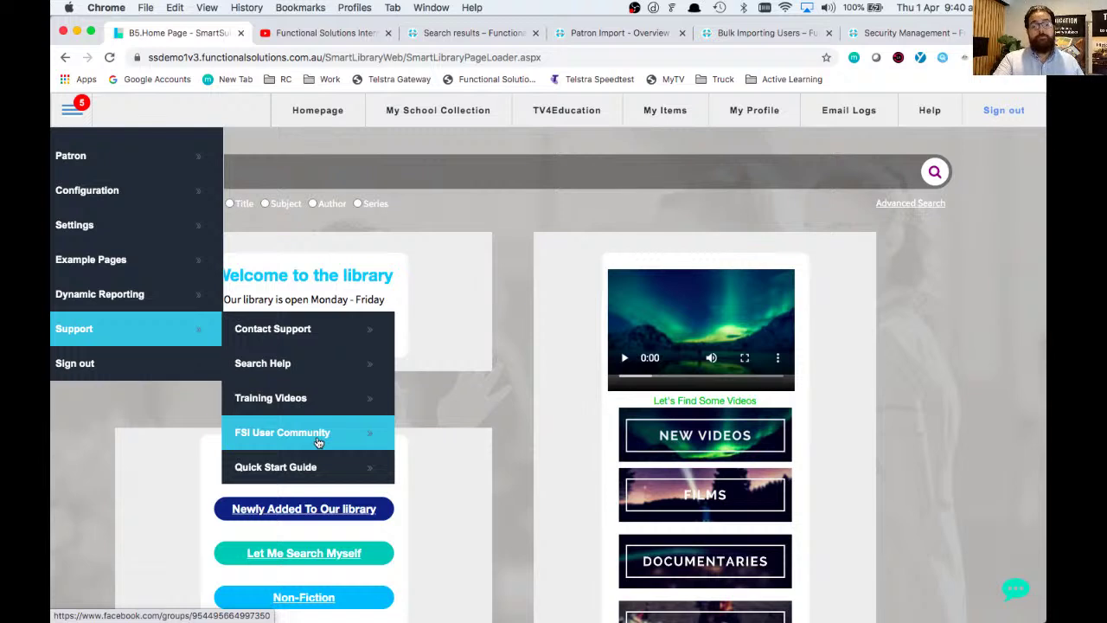
left_click(312, 475)
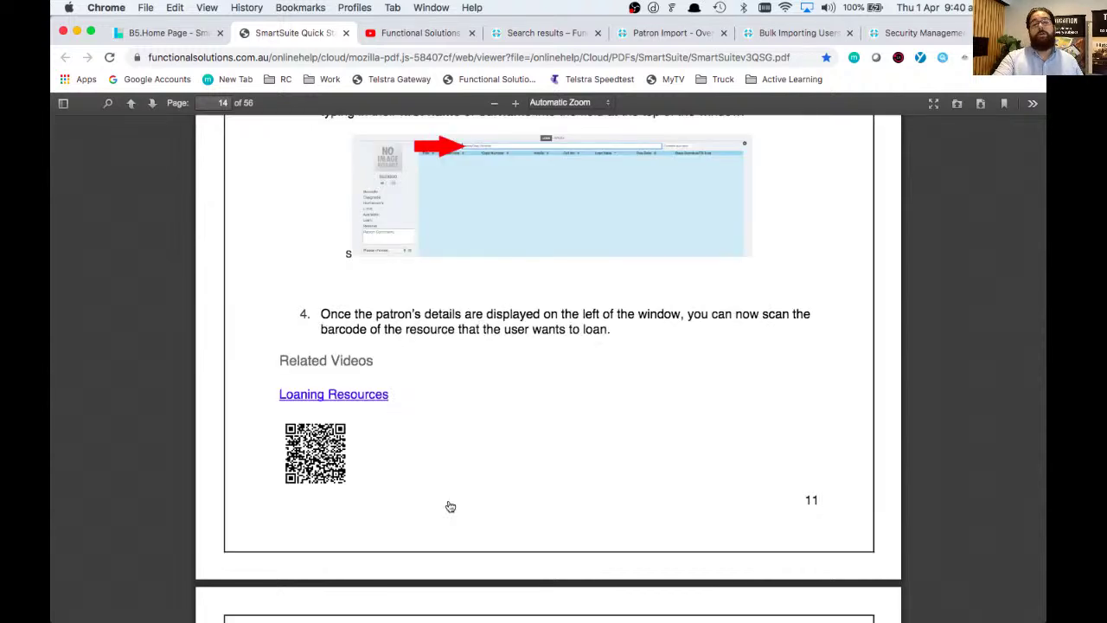
Scroll to the page 2 Table of Contents and jump to Adding Questions, page 24 of 56.
scroll(635, 462, "up", 10)
scroll(765, 416, "up", 15)
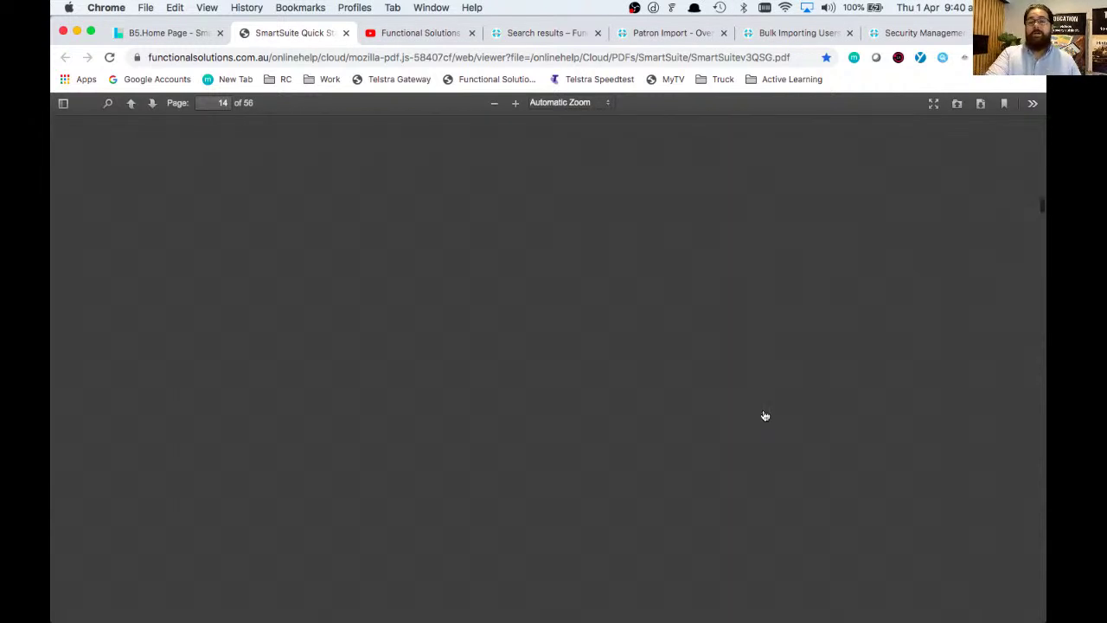
scroll(765, 416, "up", 10)
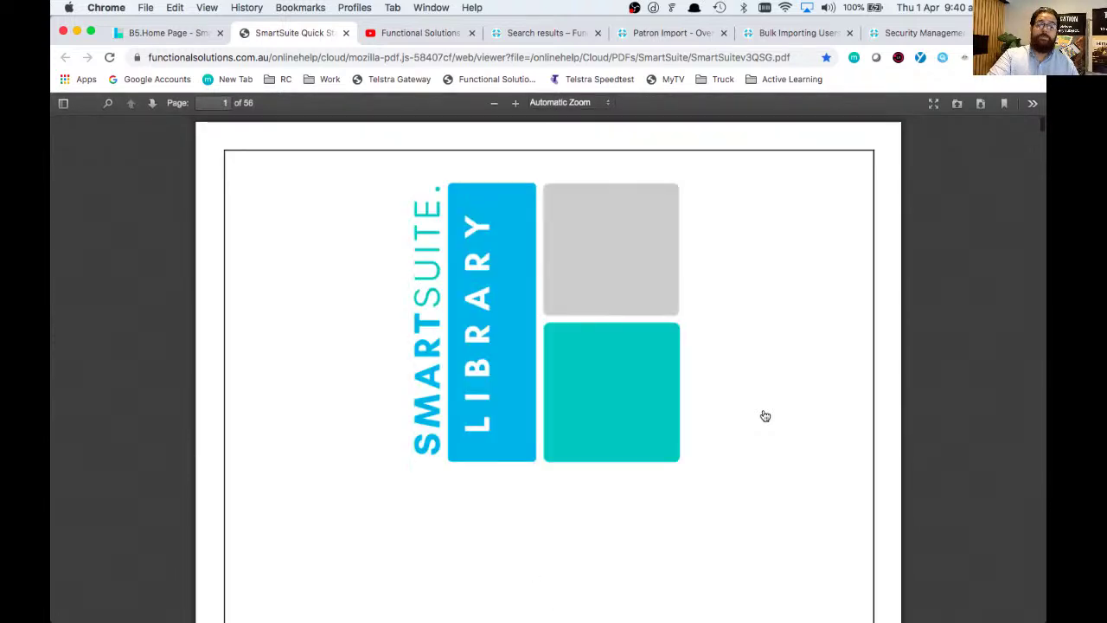
scroll(764, 416, "down", 10)
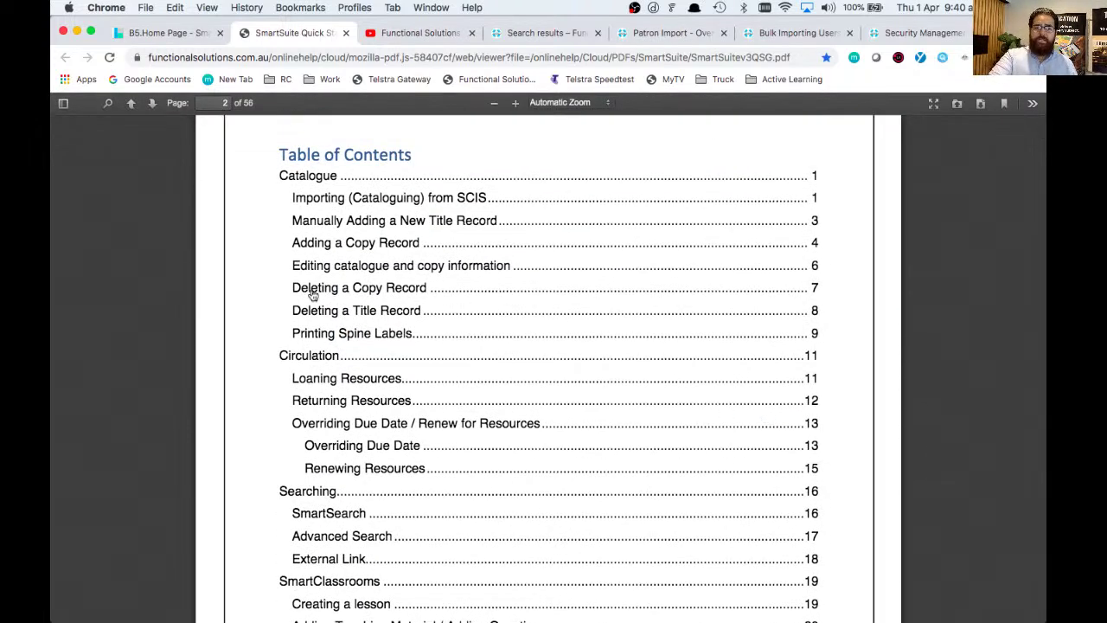
scroll(319, 367, "down", 5)
scroll(319, 368, "down", 4)
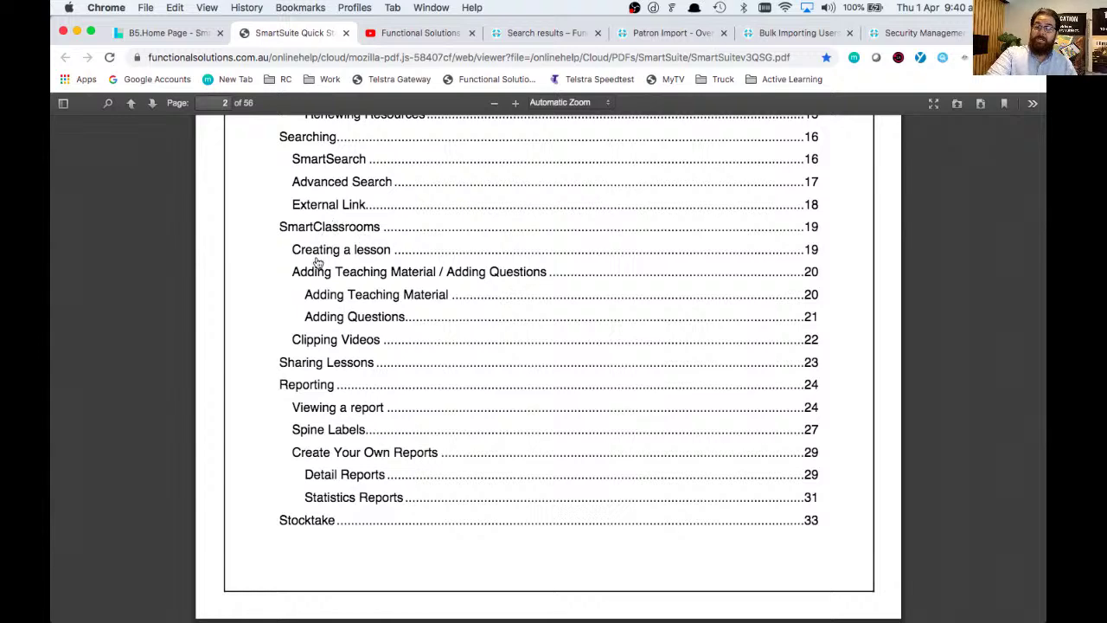
left_click(355, 315)
scroll(443, 363, "down", 10)
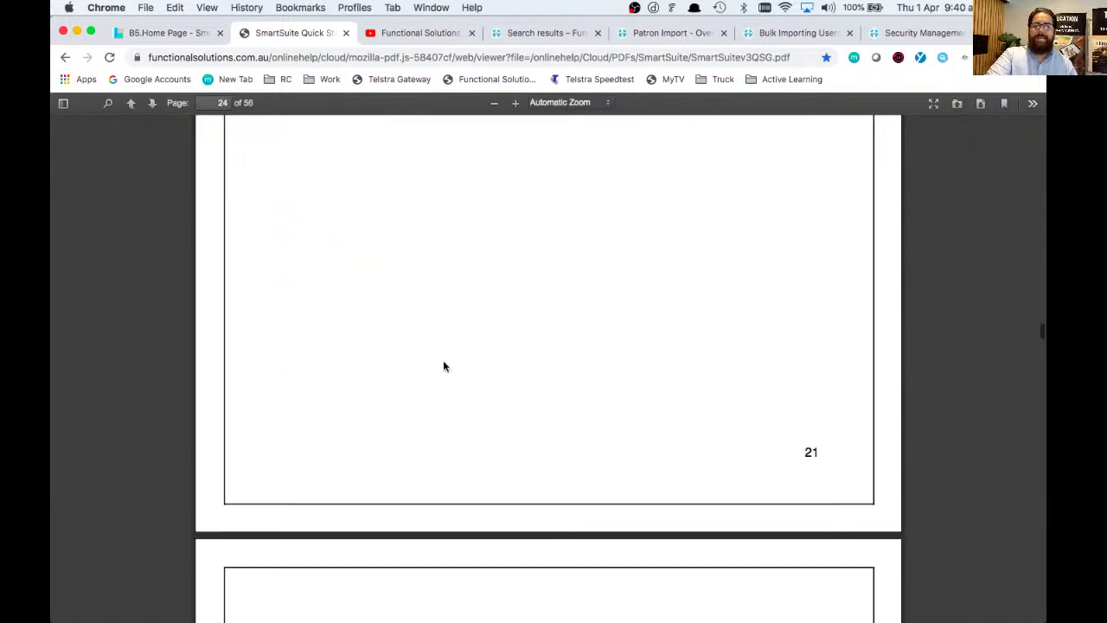